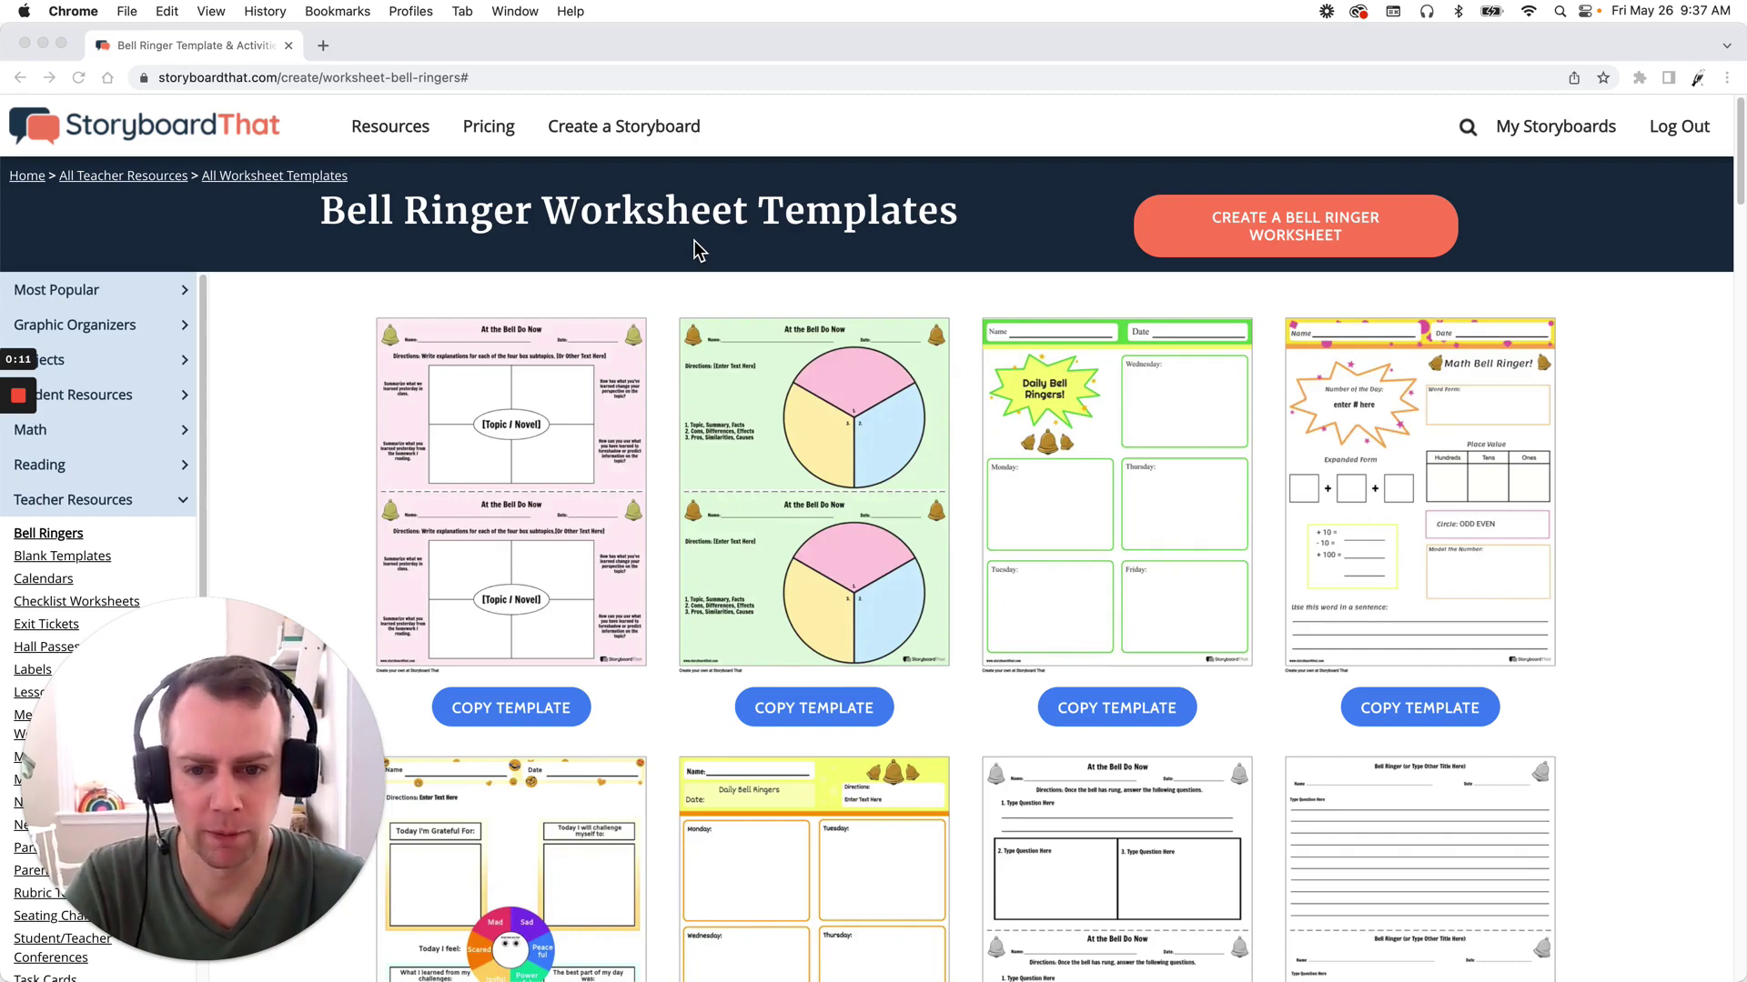
Copy the green Daily Bell Ringers worksheet template with weekday boxes and title the storyboard "Template 1"
{"action": "scroll", "coordinate": [650, 360], "scroll_direction": "down", "scroll_amount": 2}
{"action": "scroll", "coordinate": [648, 357], "scroll_direction": "down", "scroll_amount": 7}
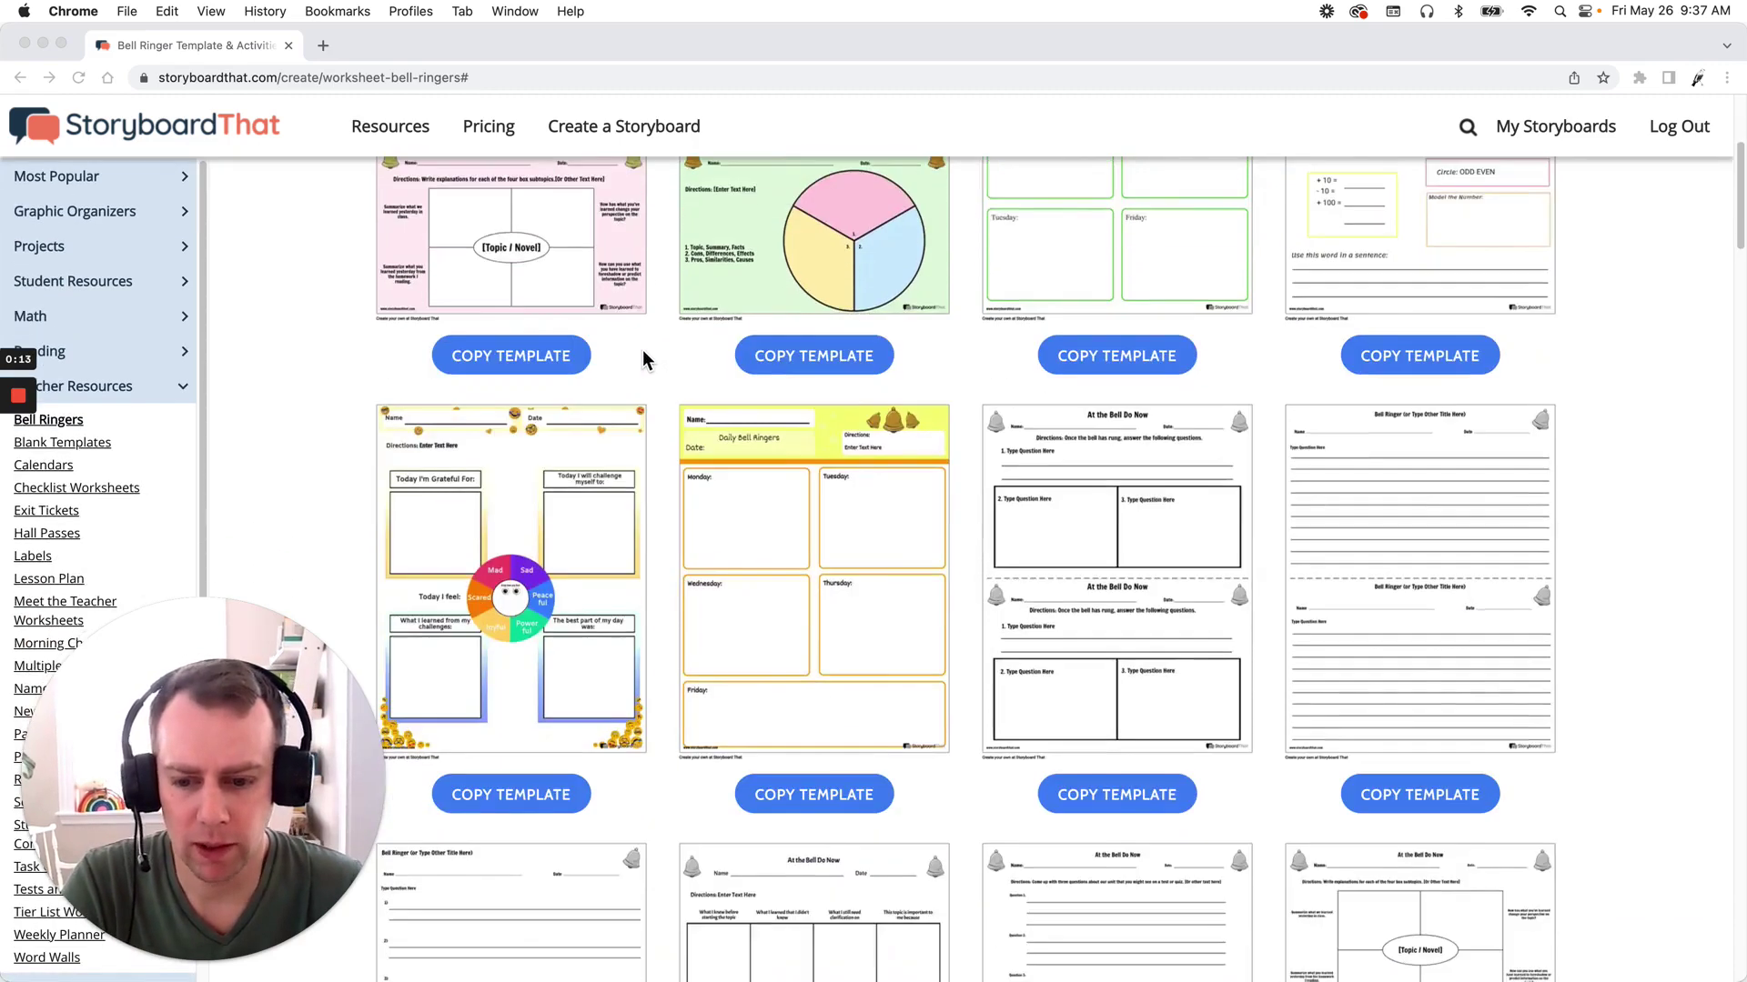
{"action": "scroll", "coordinate": [1337, 539], "scroll_direction": "down", "scroll_amount": 5}
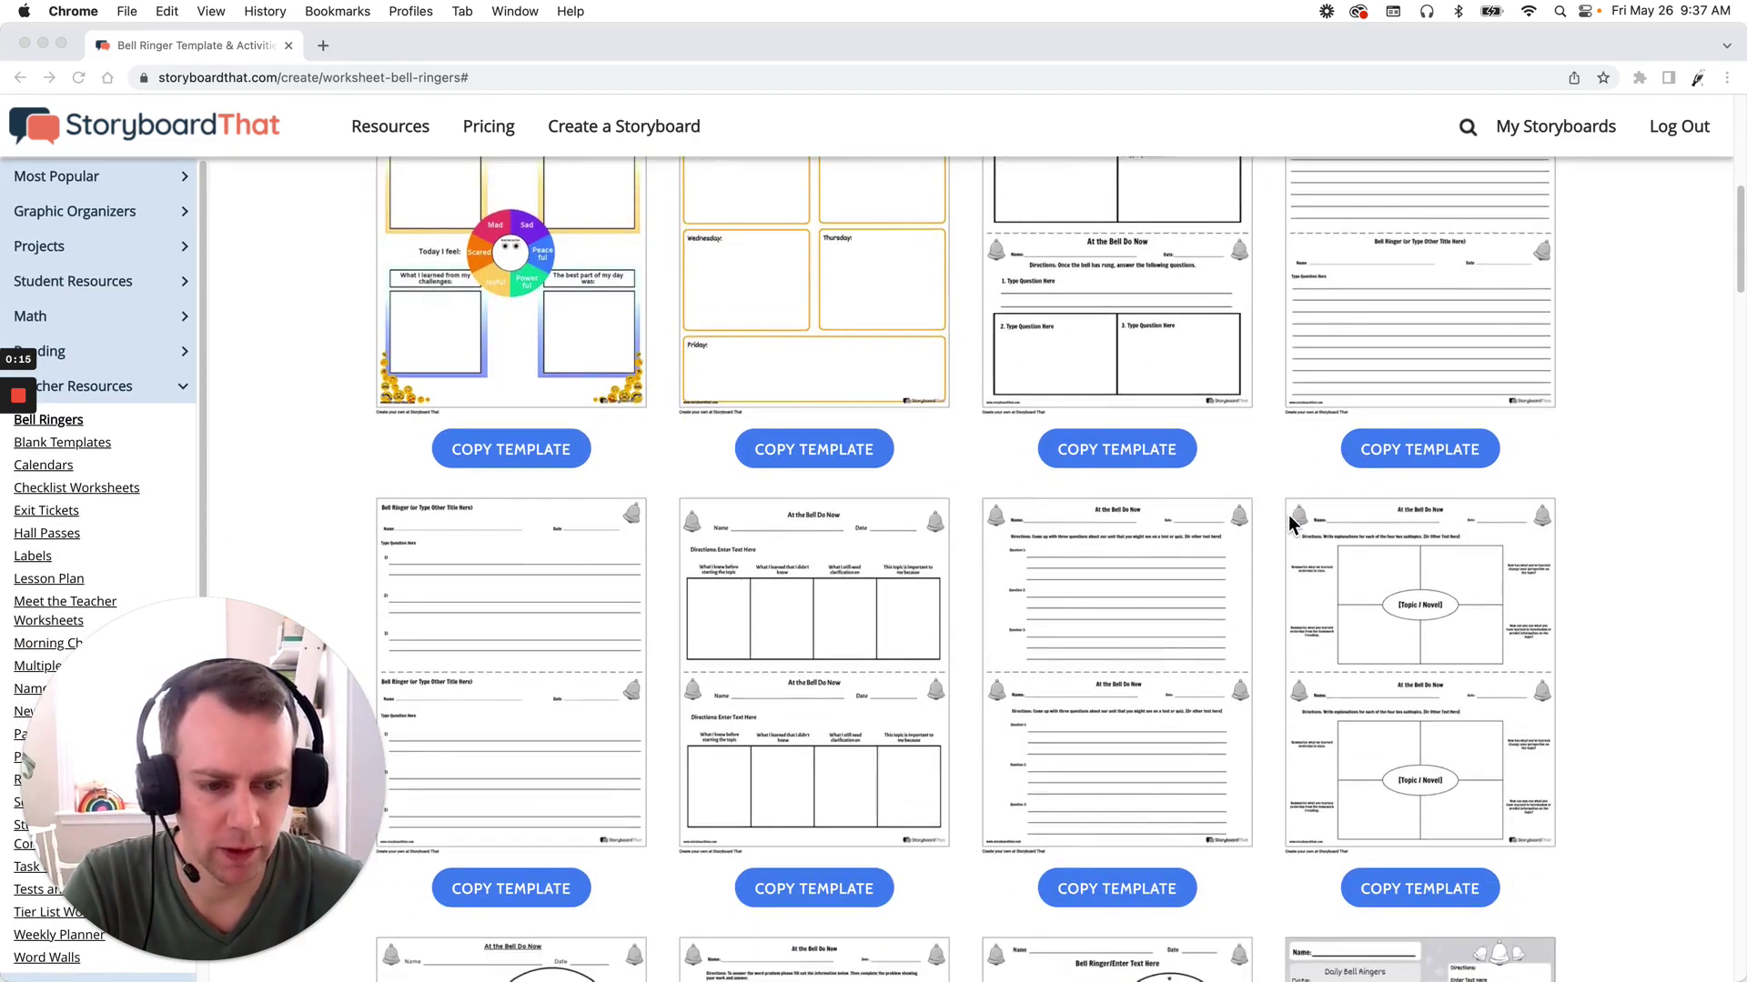
{"action": "scroll", "coordinate": [1330, 561], "scroll_direction": "up", "scroll_amount": 15}
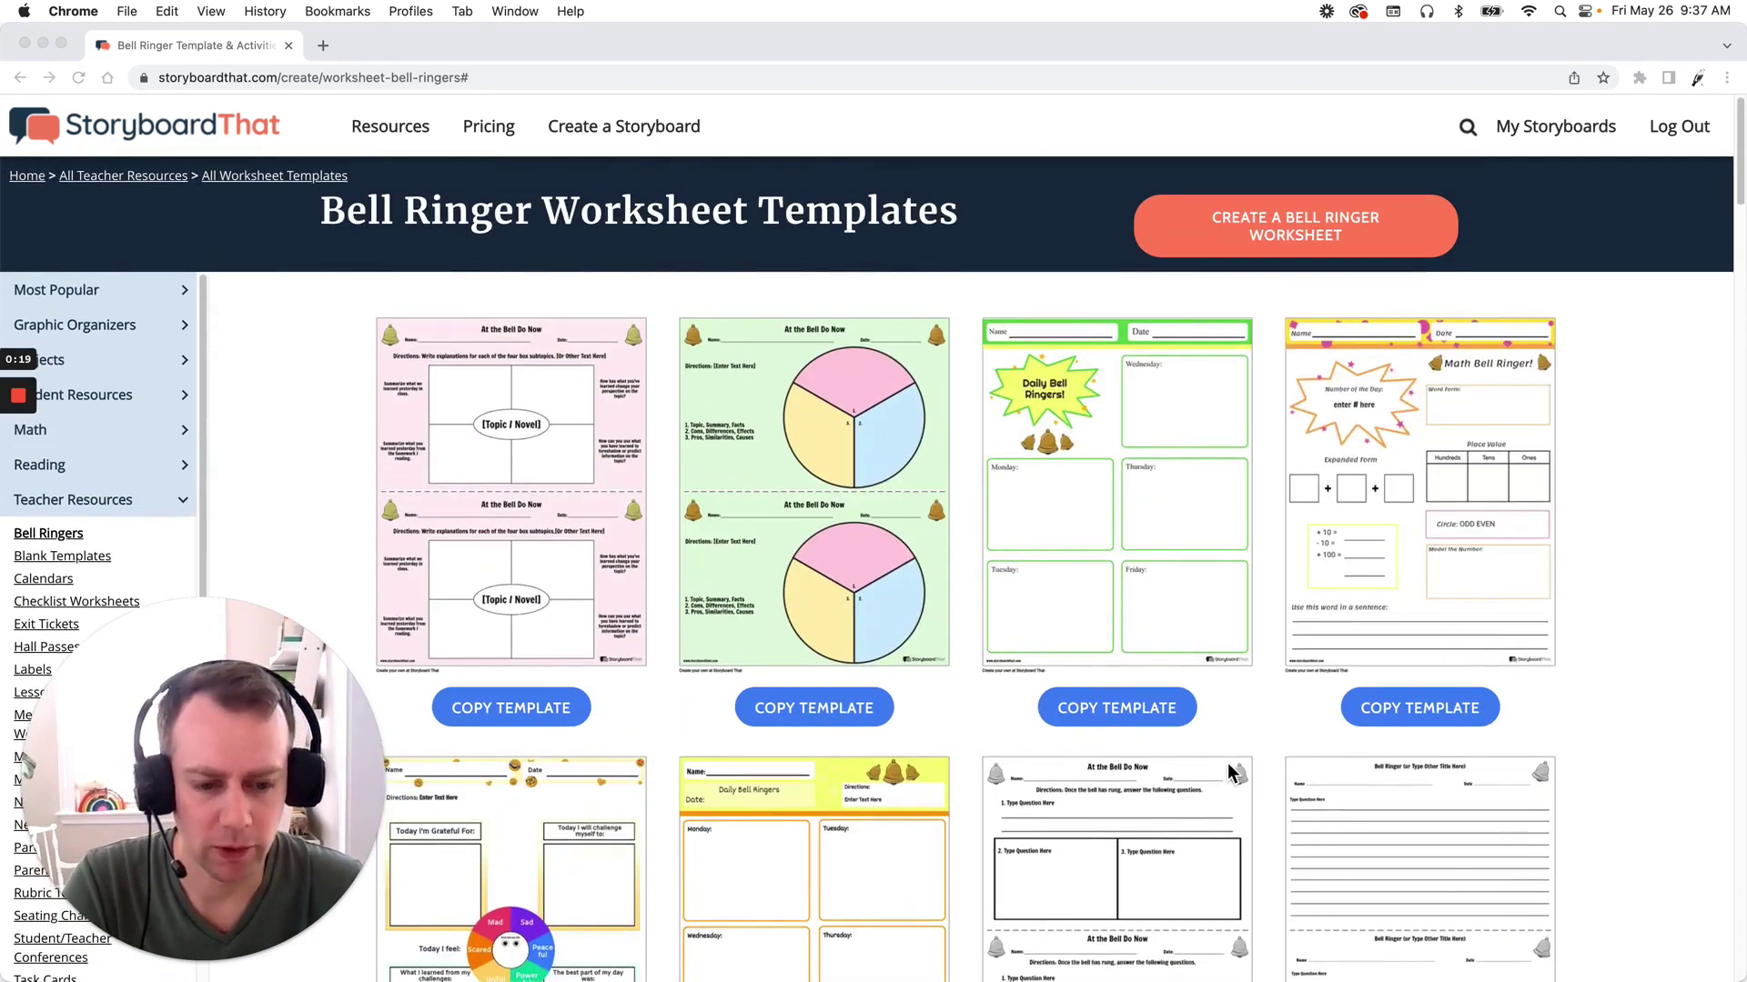
{"action": "left_click", "coordinate": [1148, 714]}
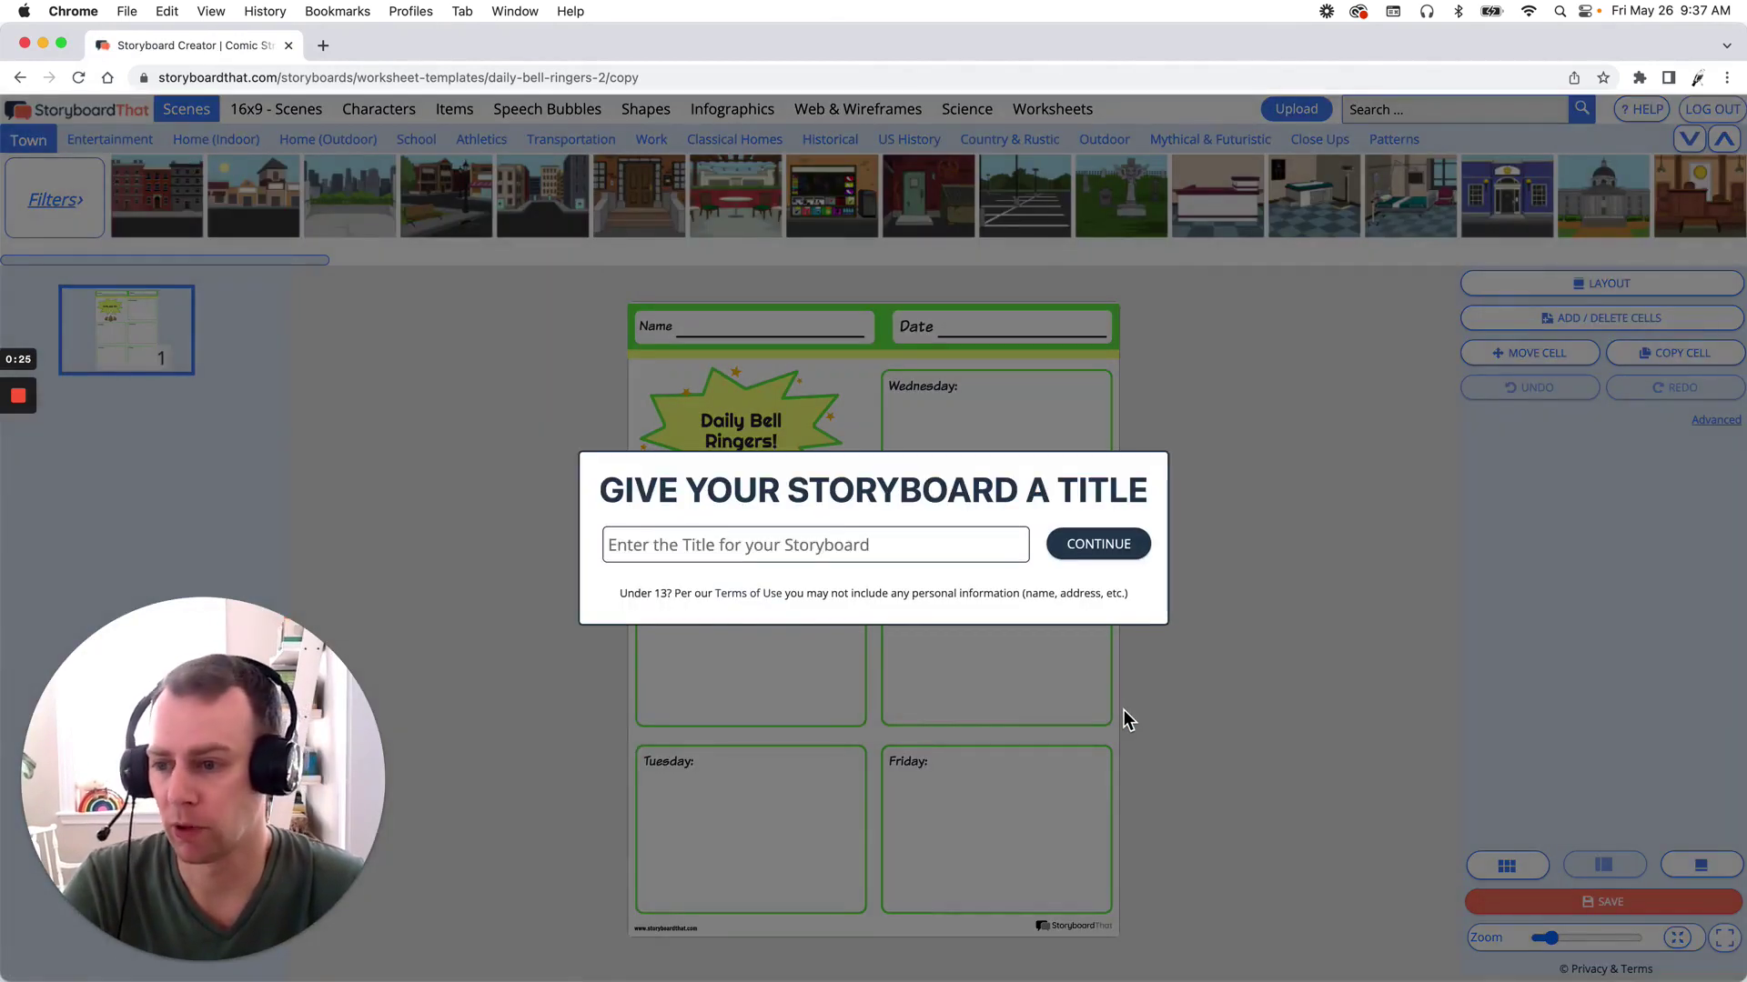
{"action": "left_click", "coordinate": [891, 555]}
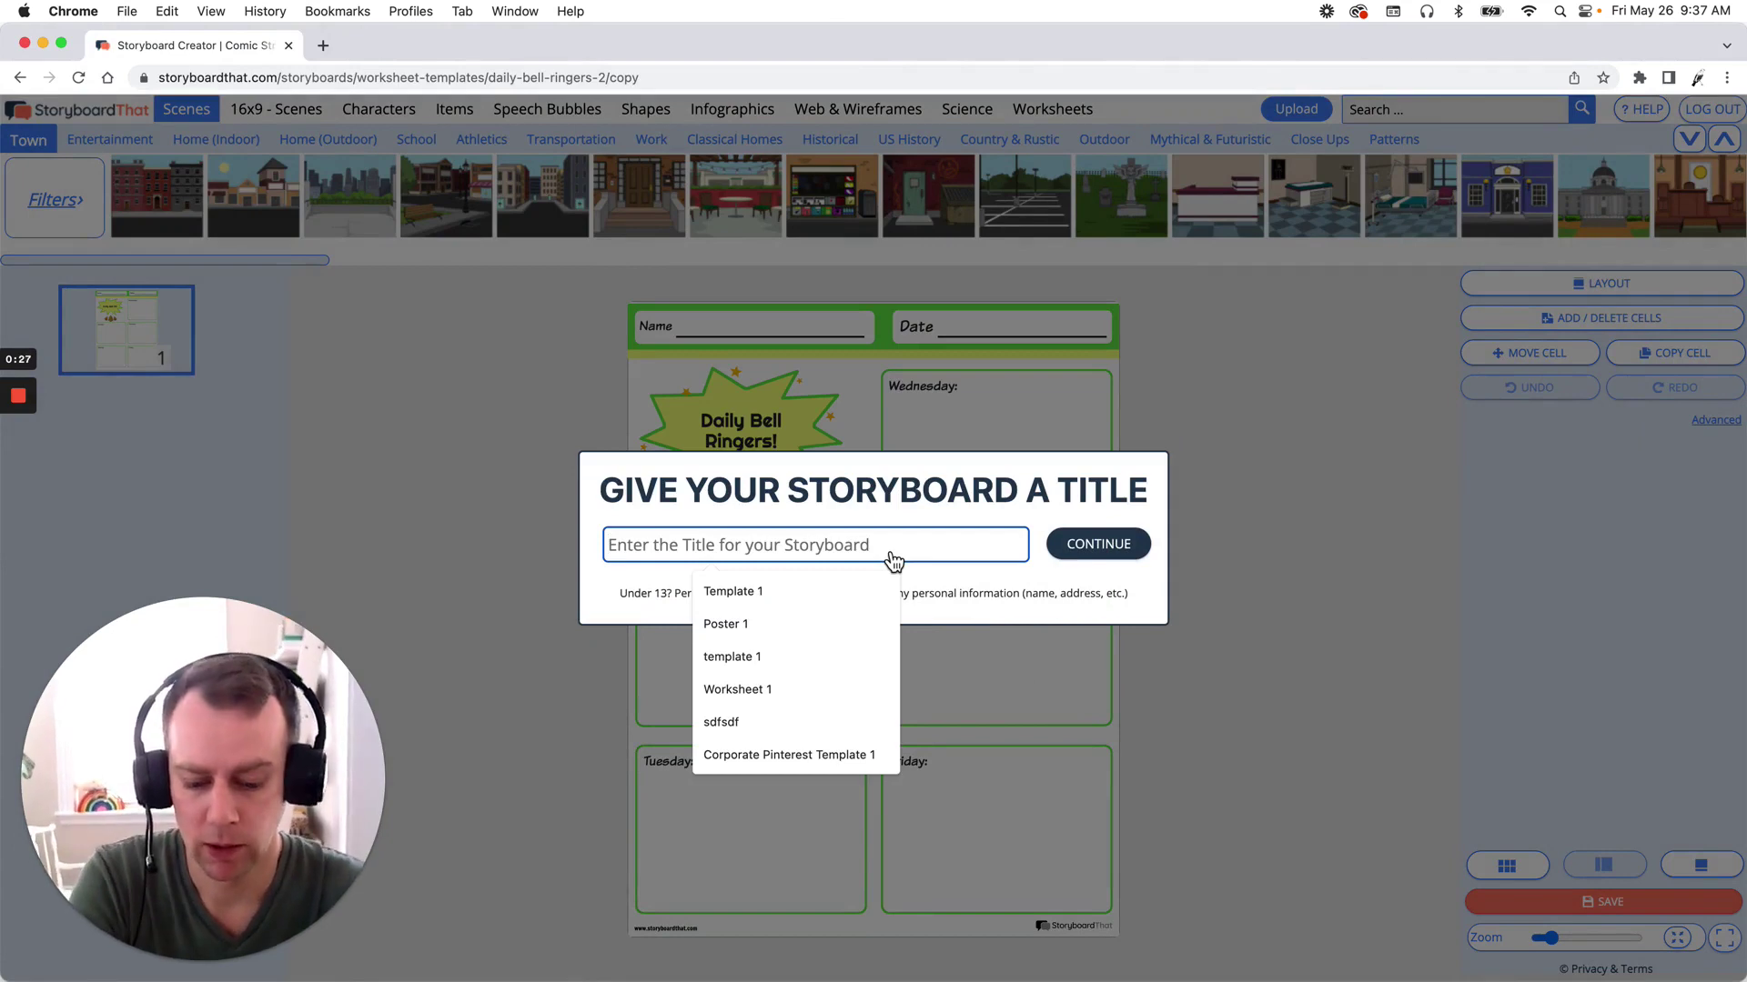
{"action": "type", "text": "Template 1"}
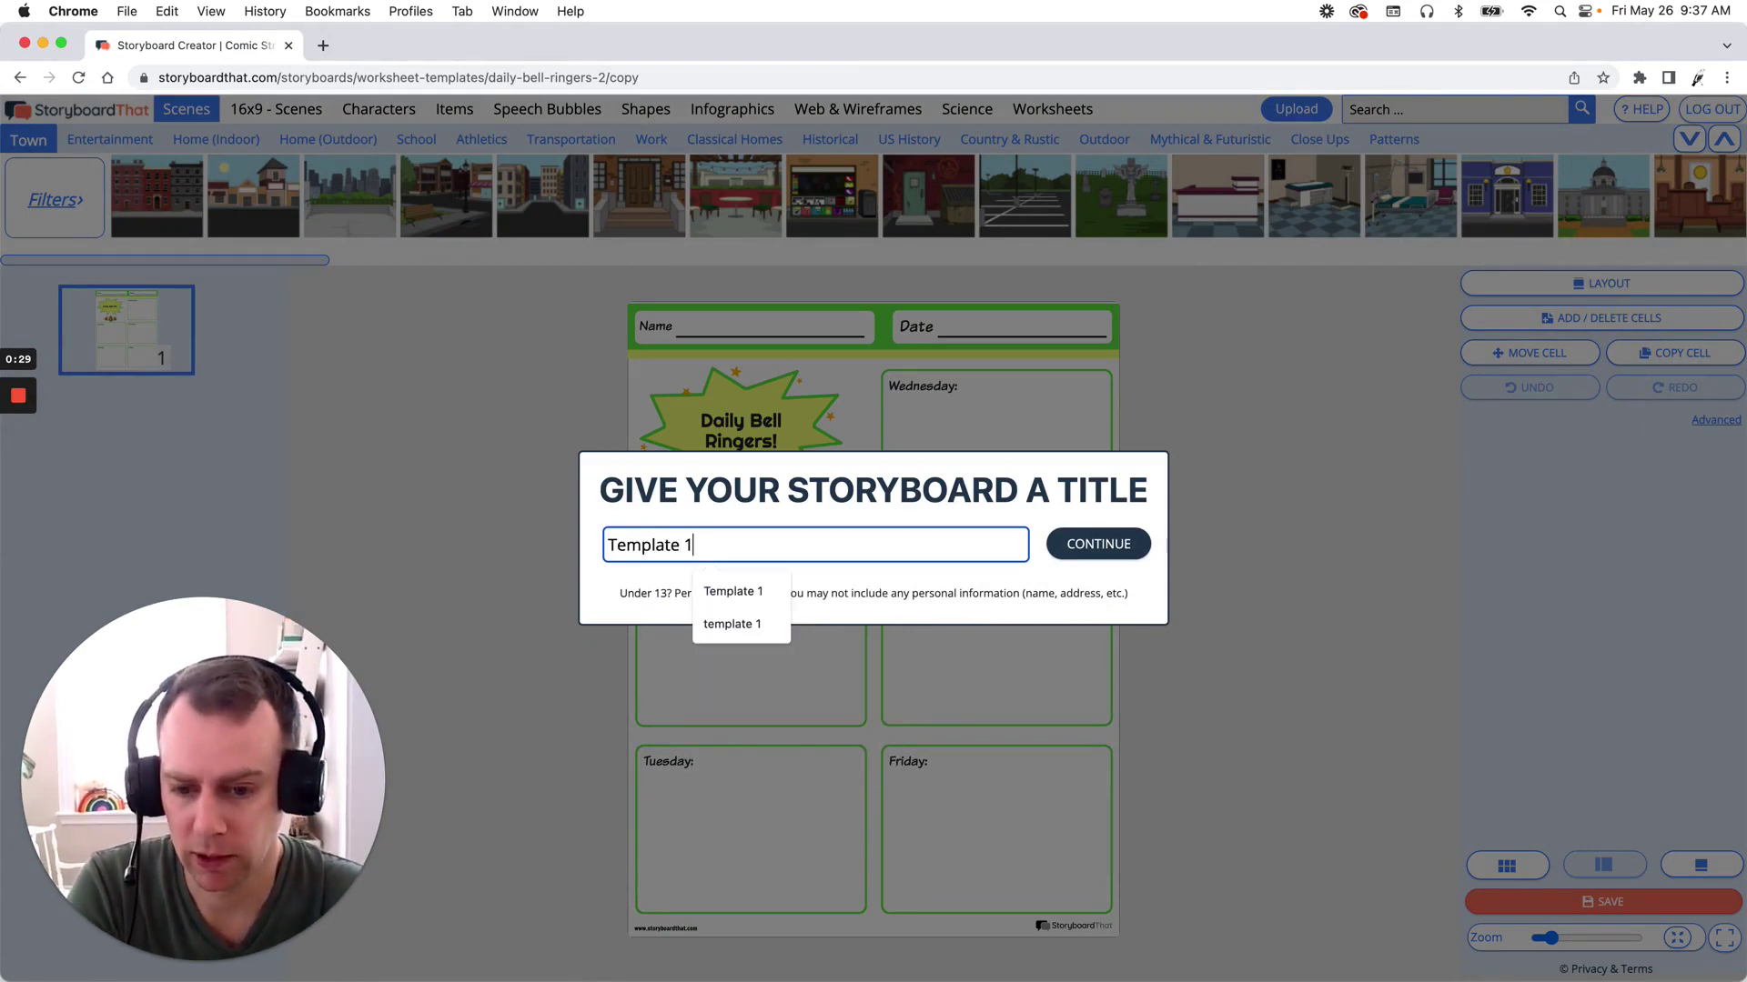
{"action": "left_click", "coordinate": [1096, 544]}
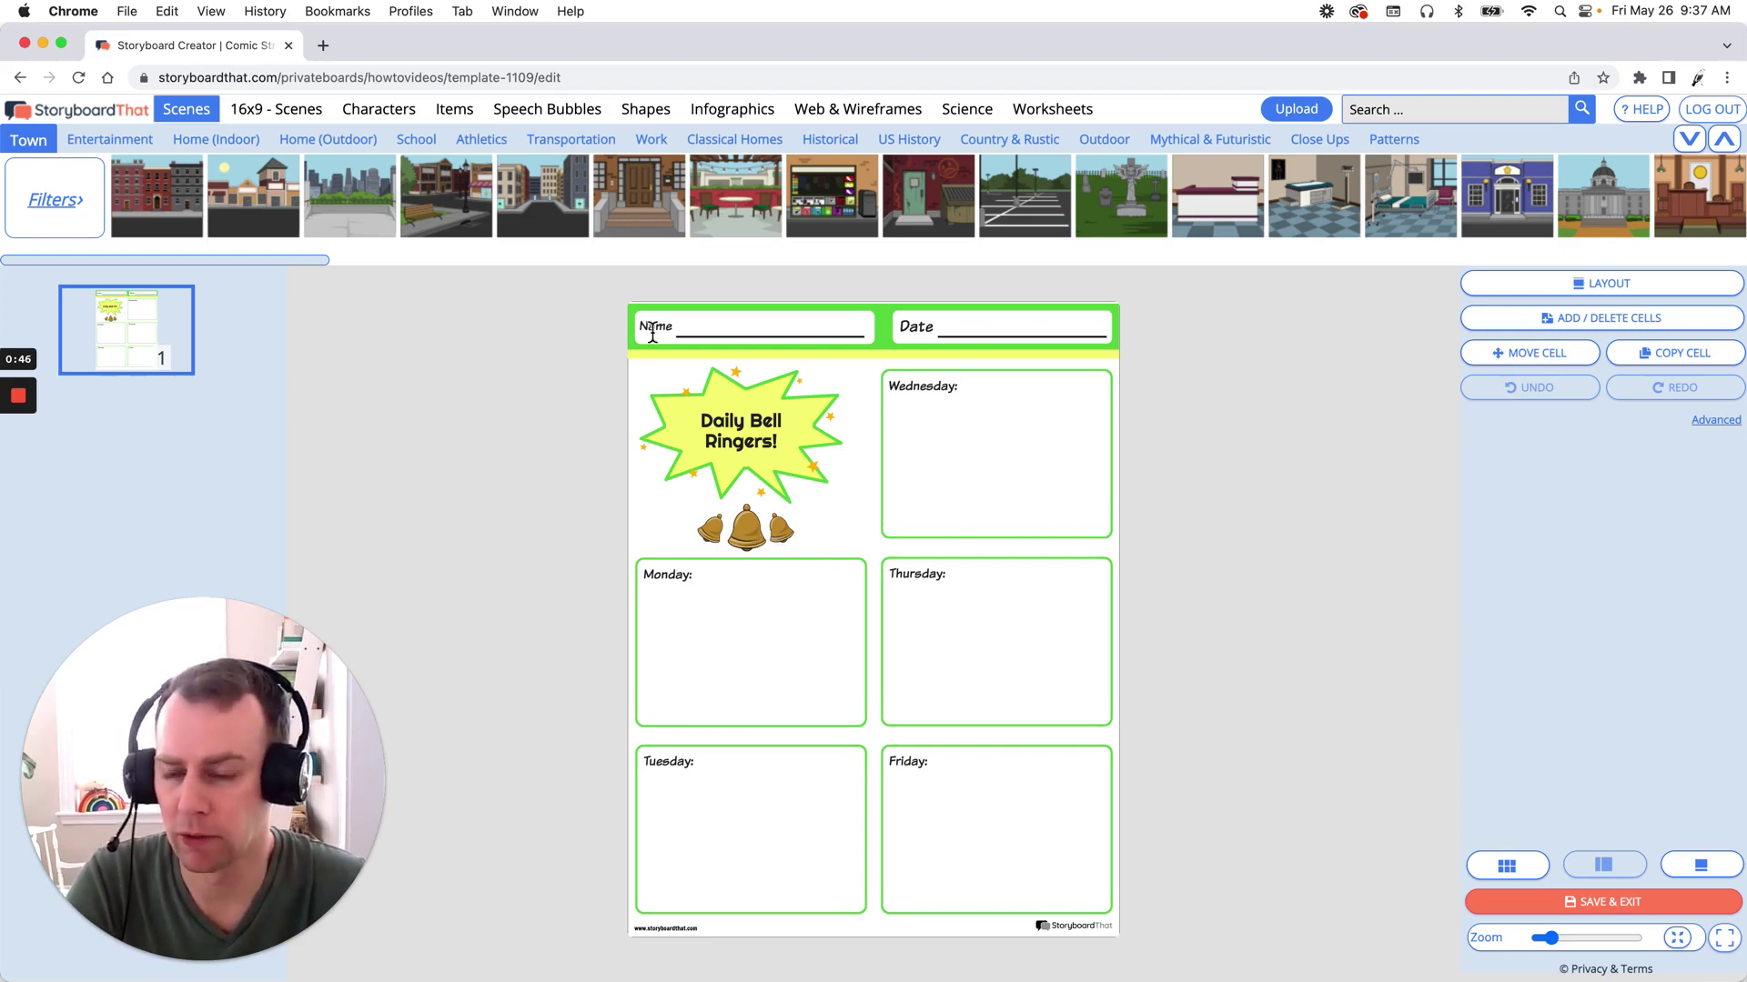
Search the library for "bell" and place the cracked silver bell with the wooden yoke beside the Daily Bell Ringers title
{"action": "left_click", "coordinate": [456, 110]}
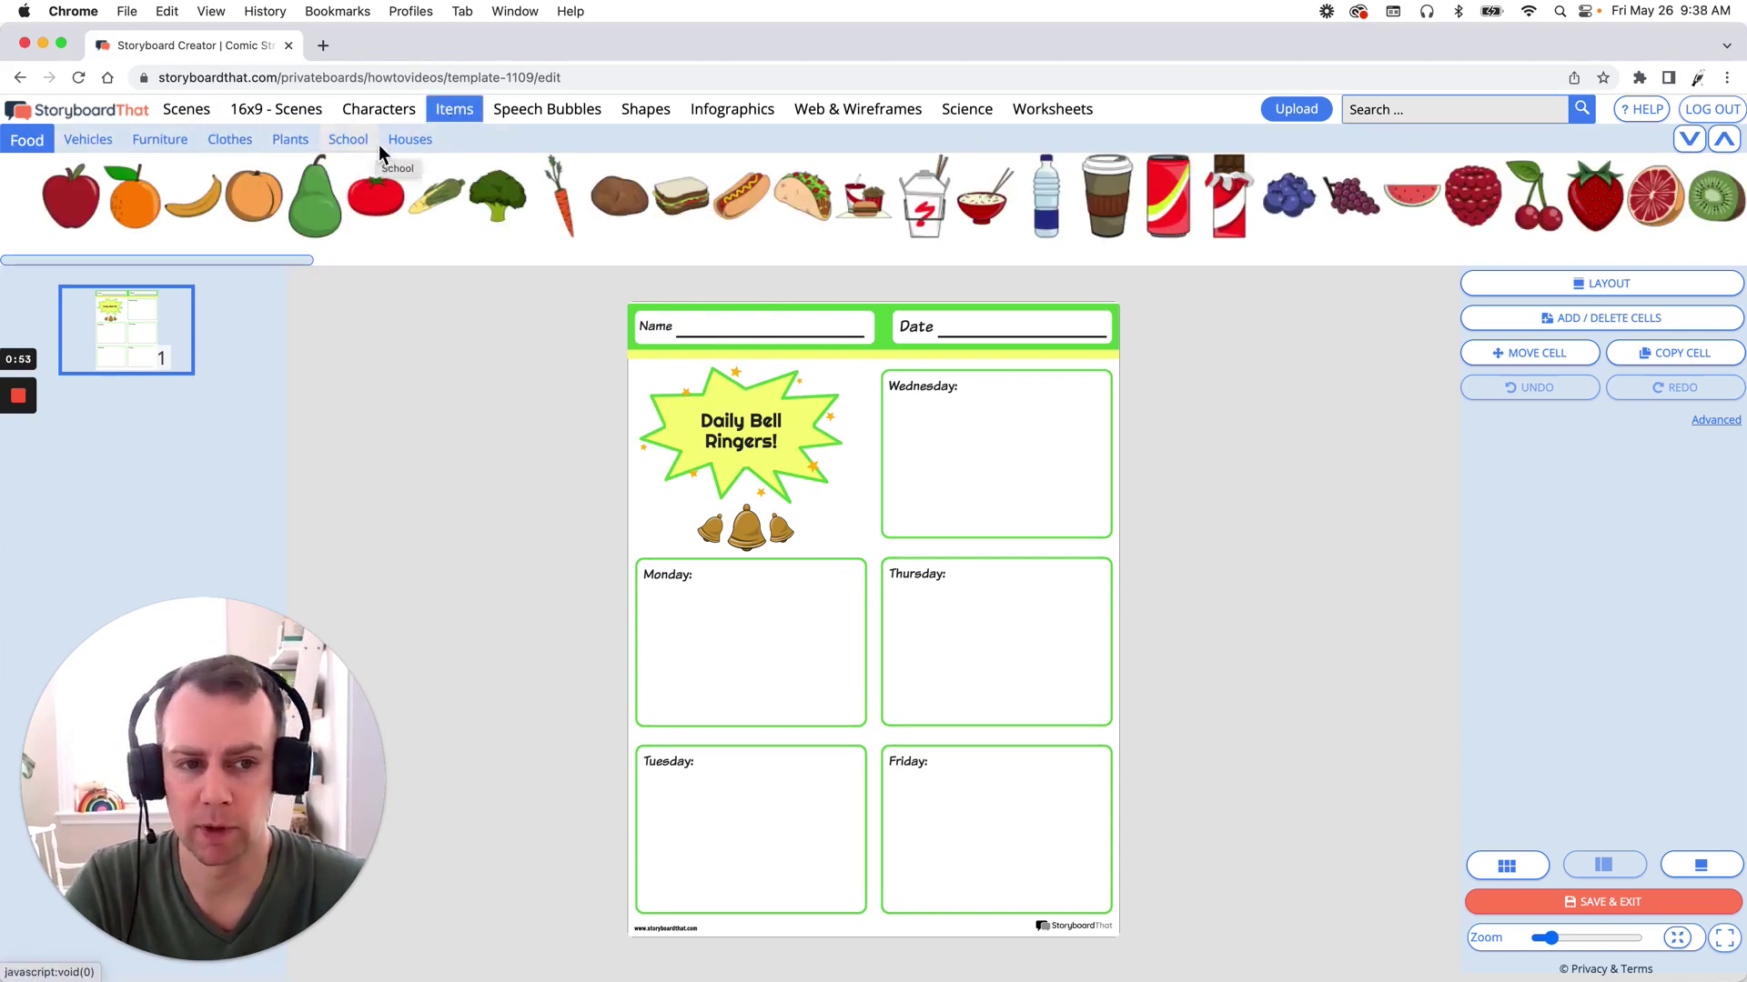
{"action": "left_click", "coordinate": [1393, 113]}
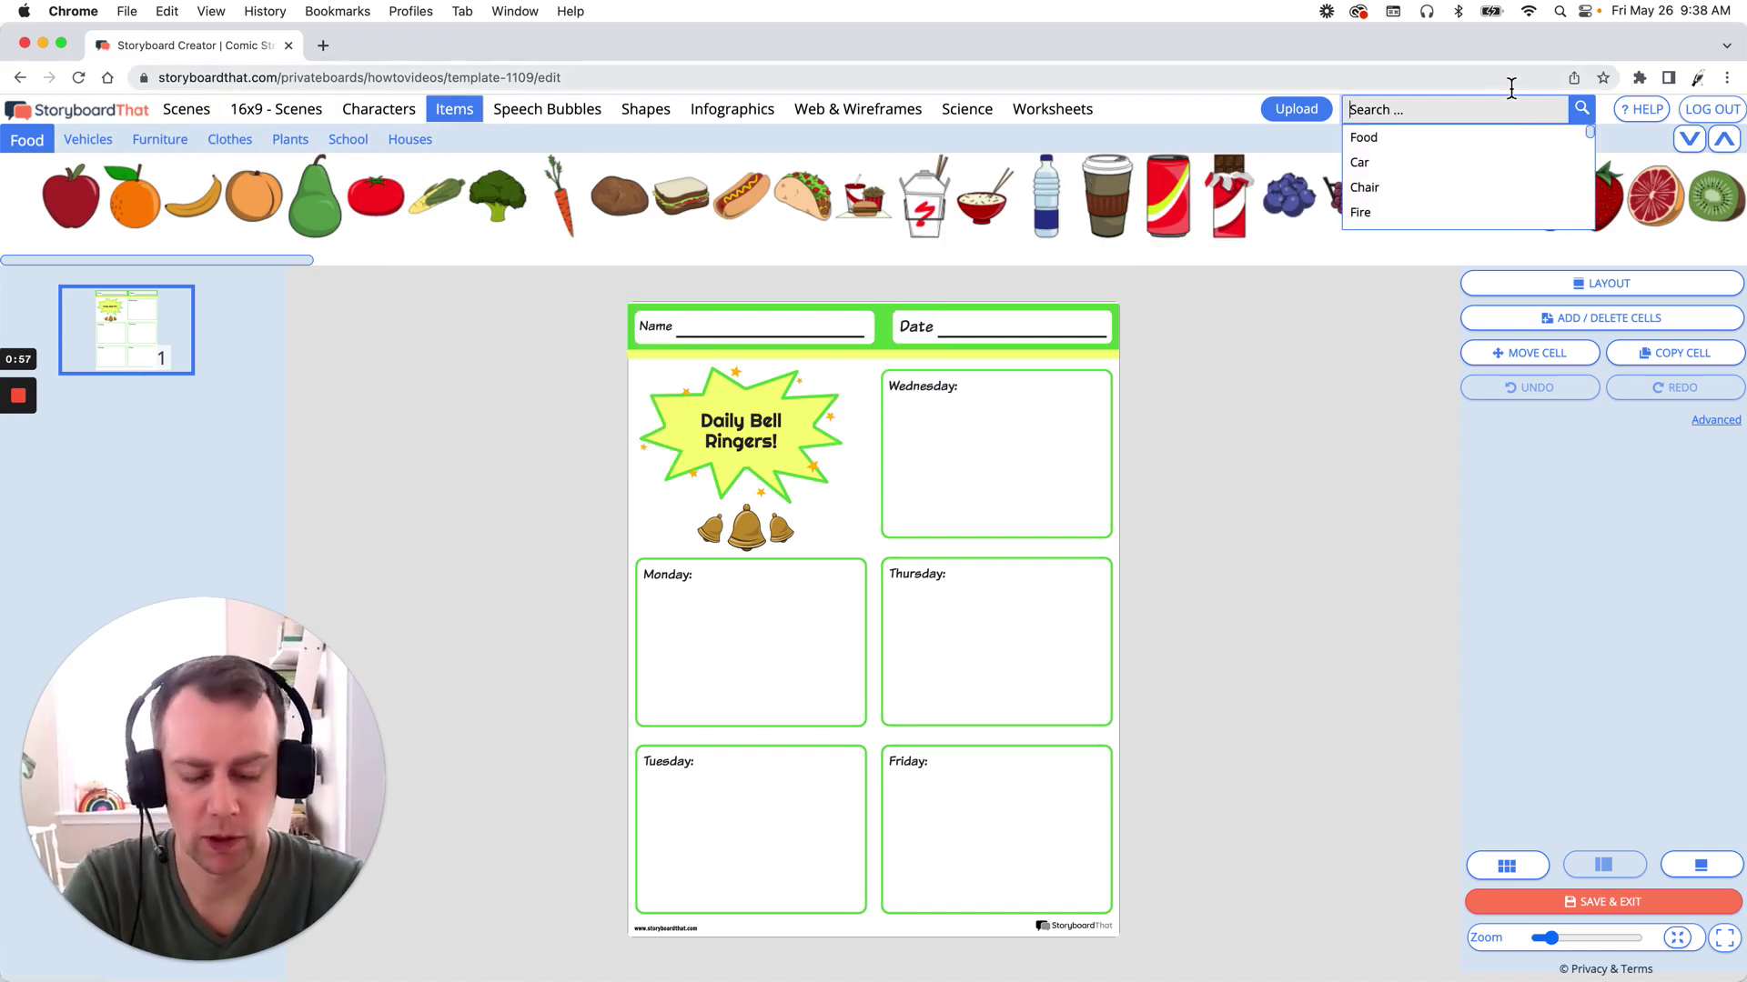
{"action": "type", "text": "bell"}
{"action": "key", "text": "Return"}
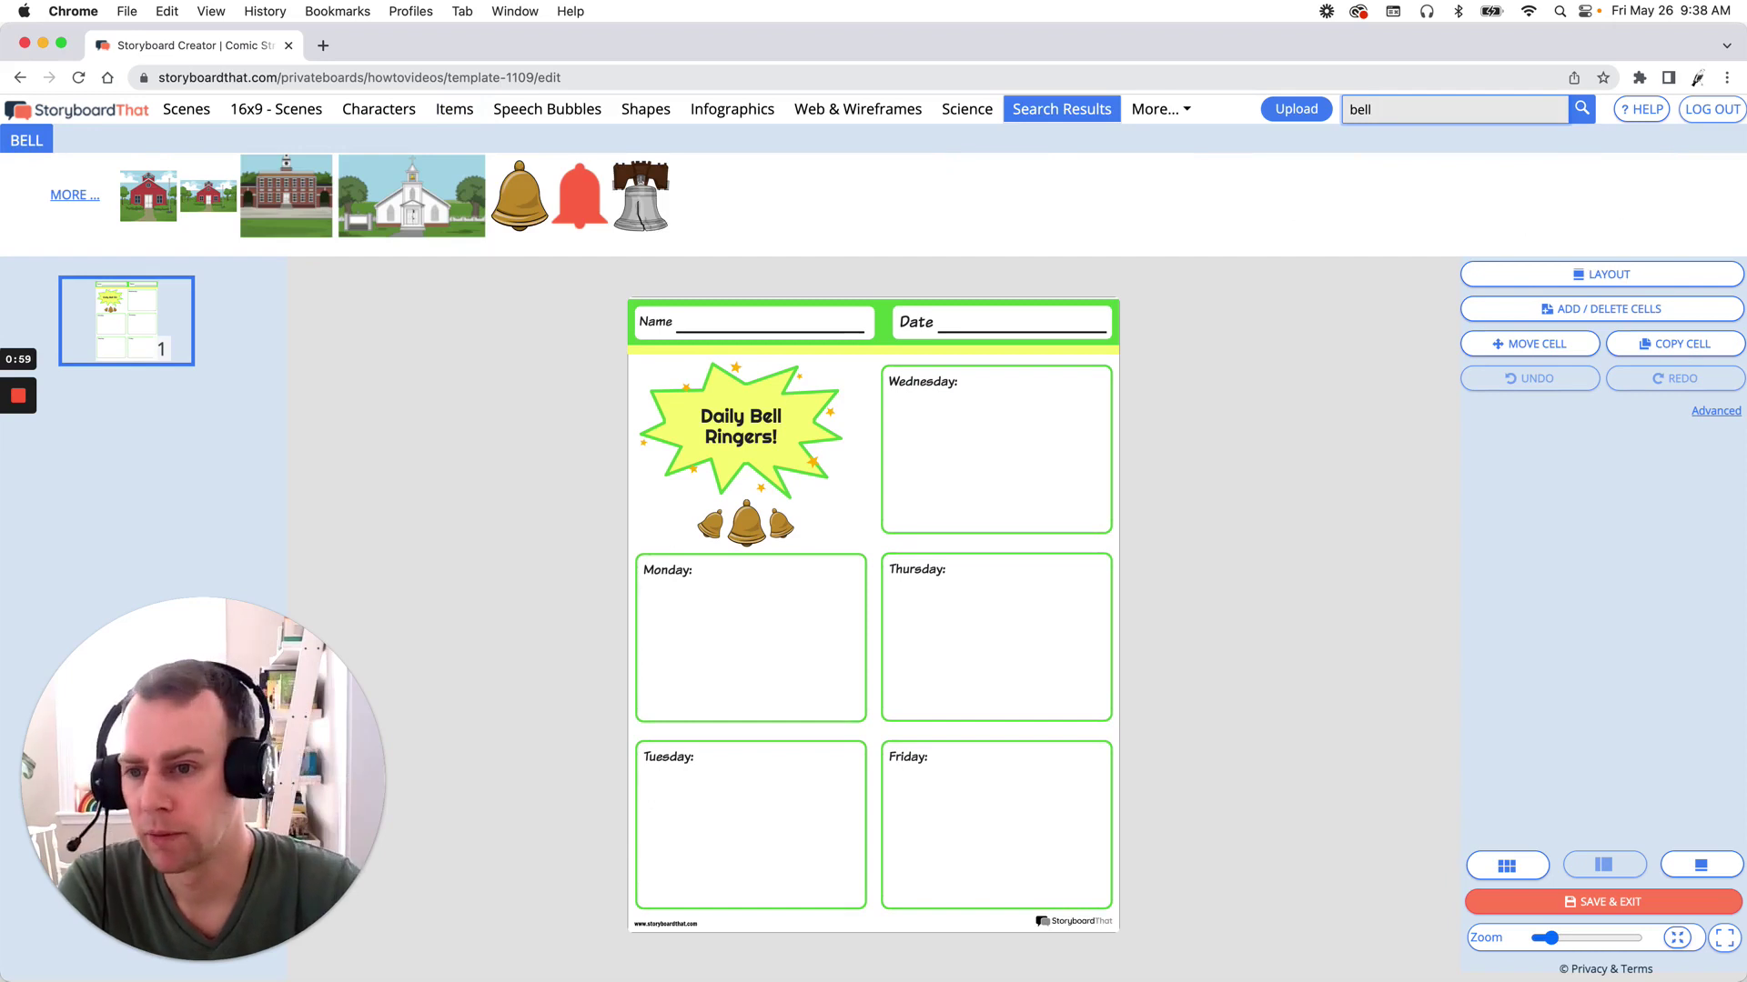
{"action": "mouse_move", "coordinate": [517, 208]}
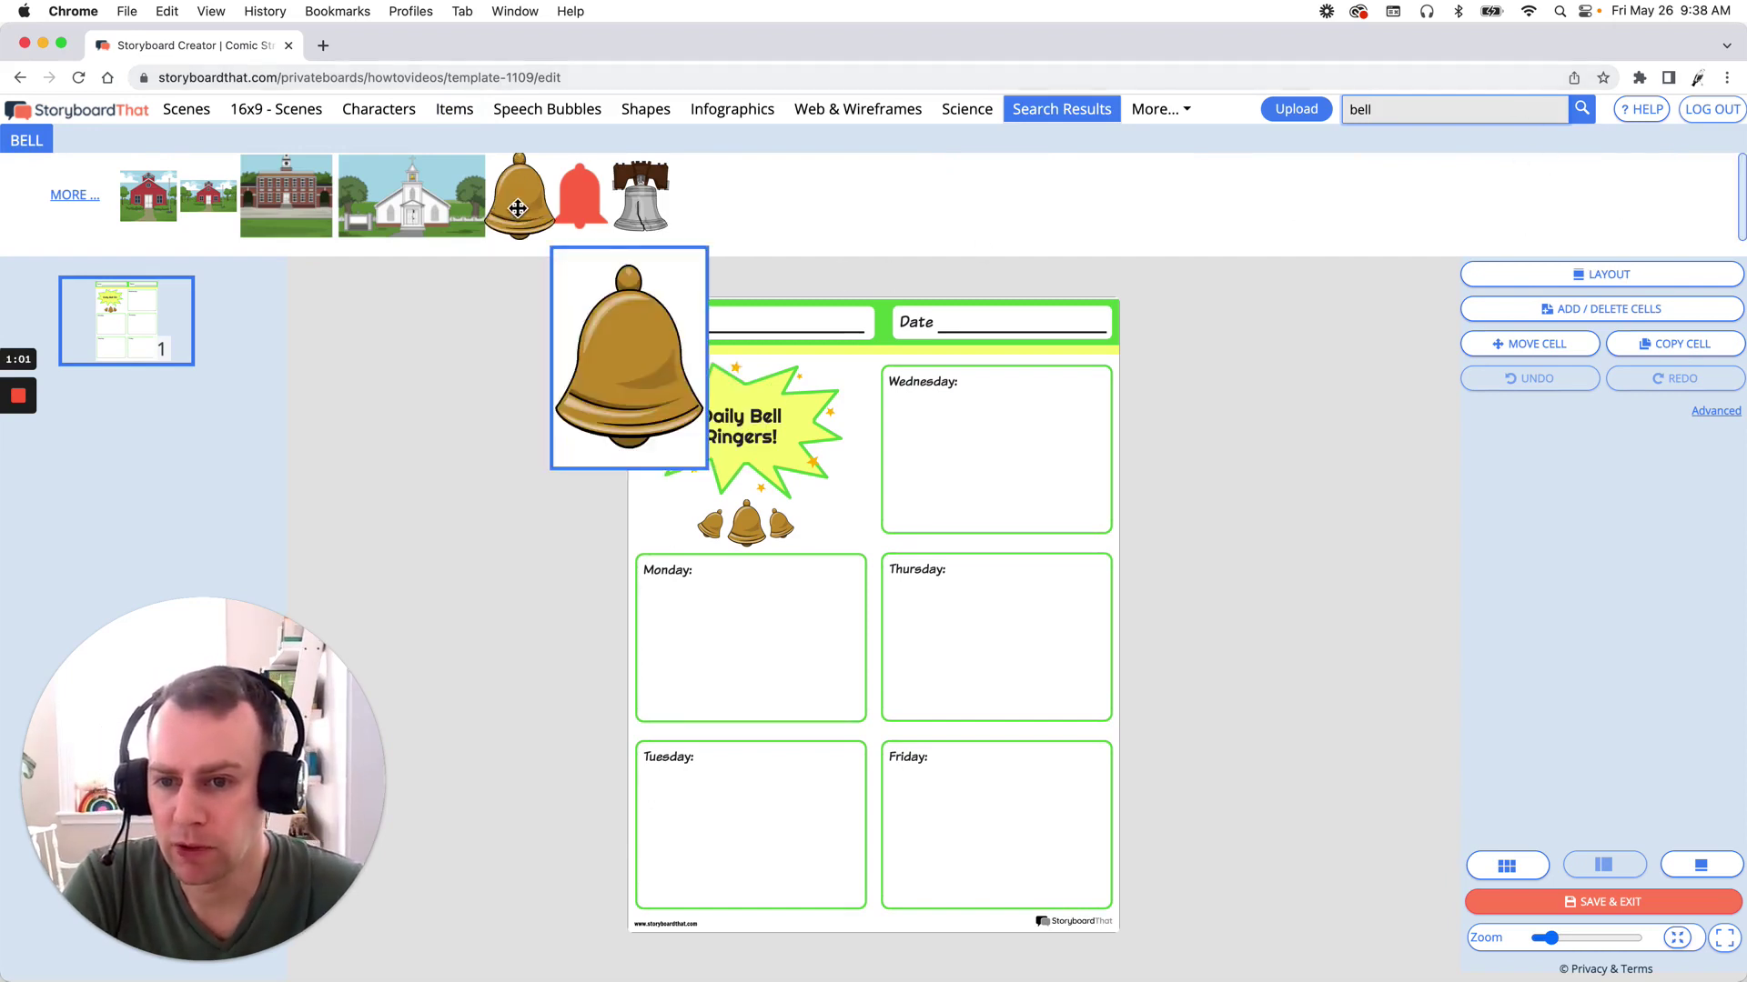
{"action": "mouse_move", "coordinate": [642, 205]}
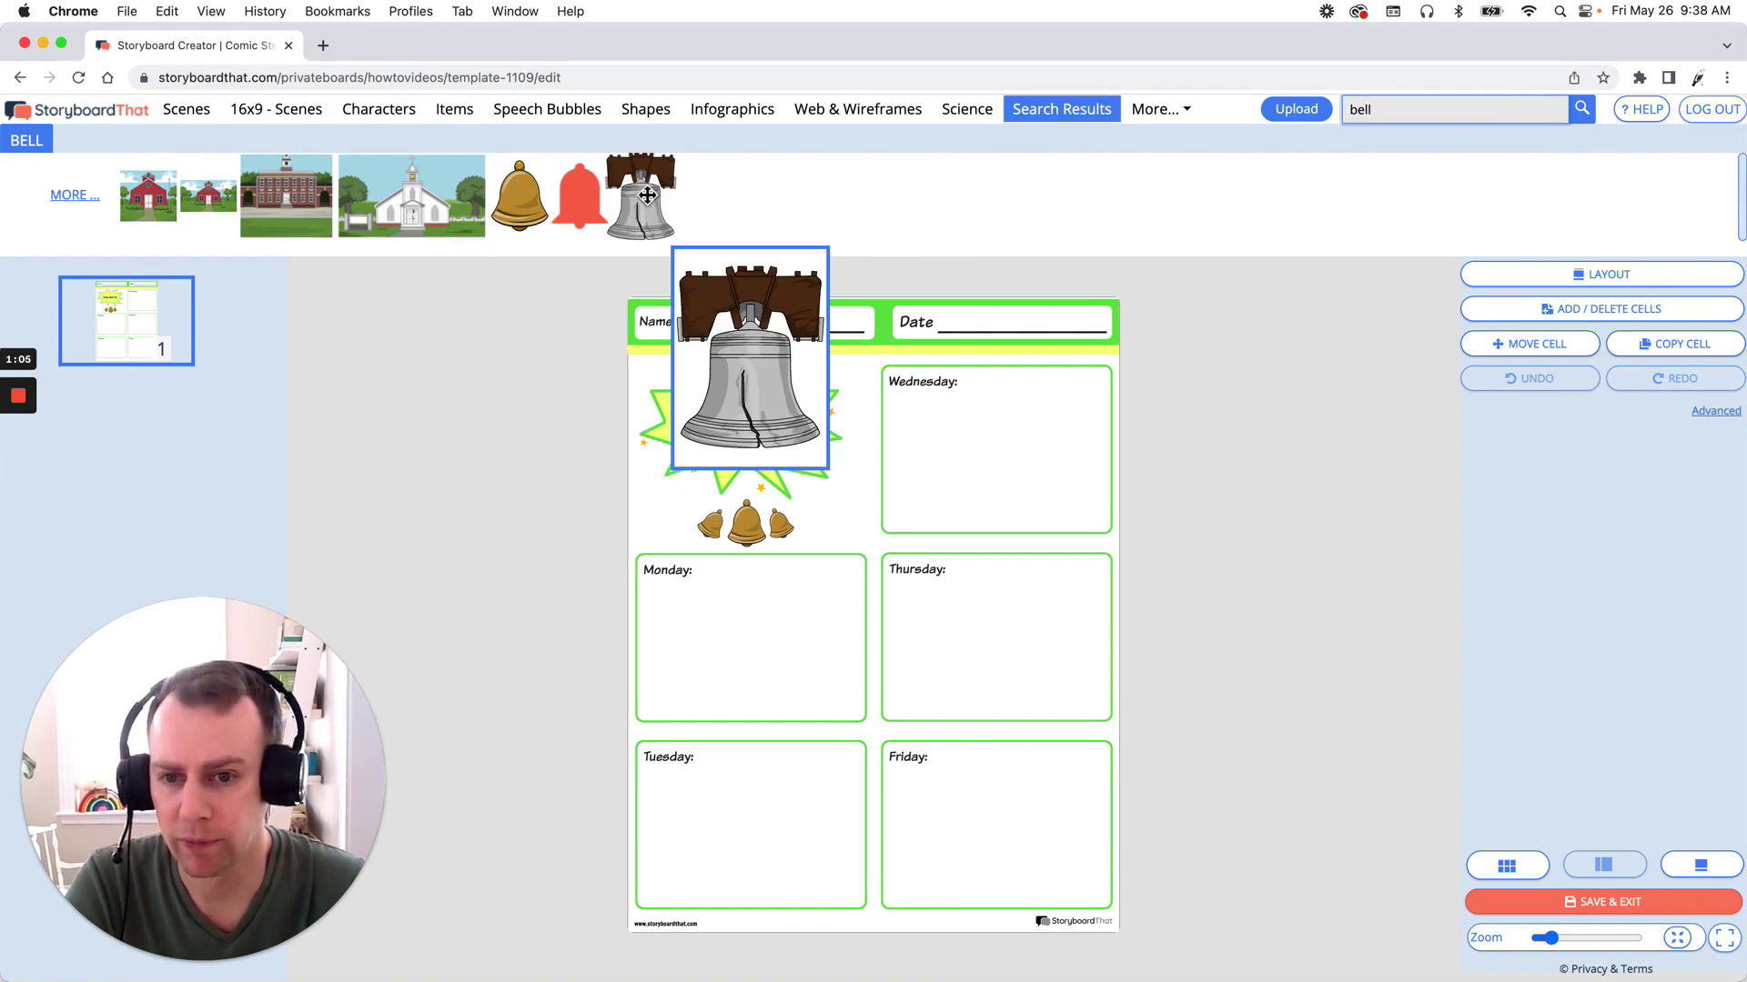
{"action": "left_click_drag", "start_coordinate": [646, 194], "coordinate": [856, 470]}
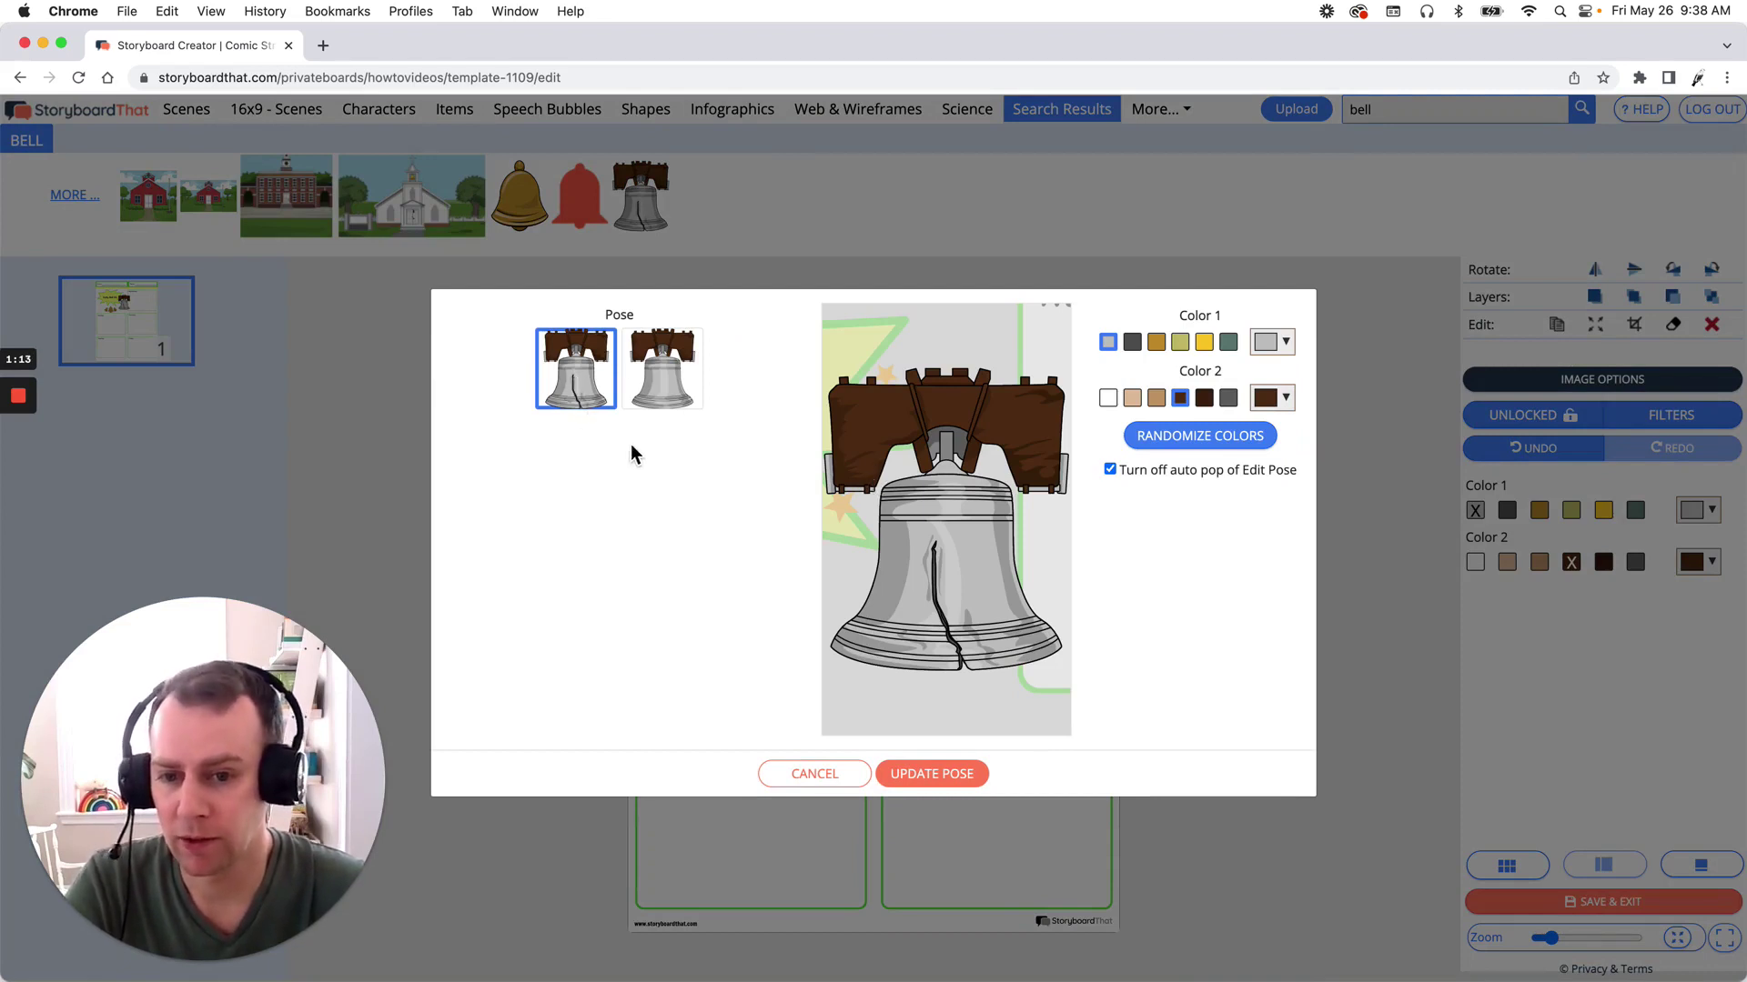
Change the silver bell to the uncracked pose and recolor its wooden yoke light brown
{"action": "left_click", "coordinate": [686, 382]}
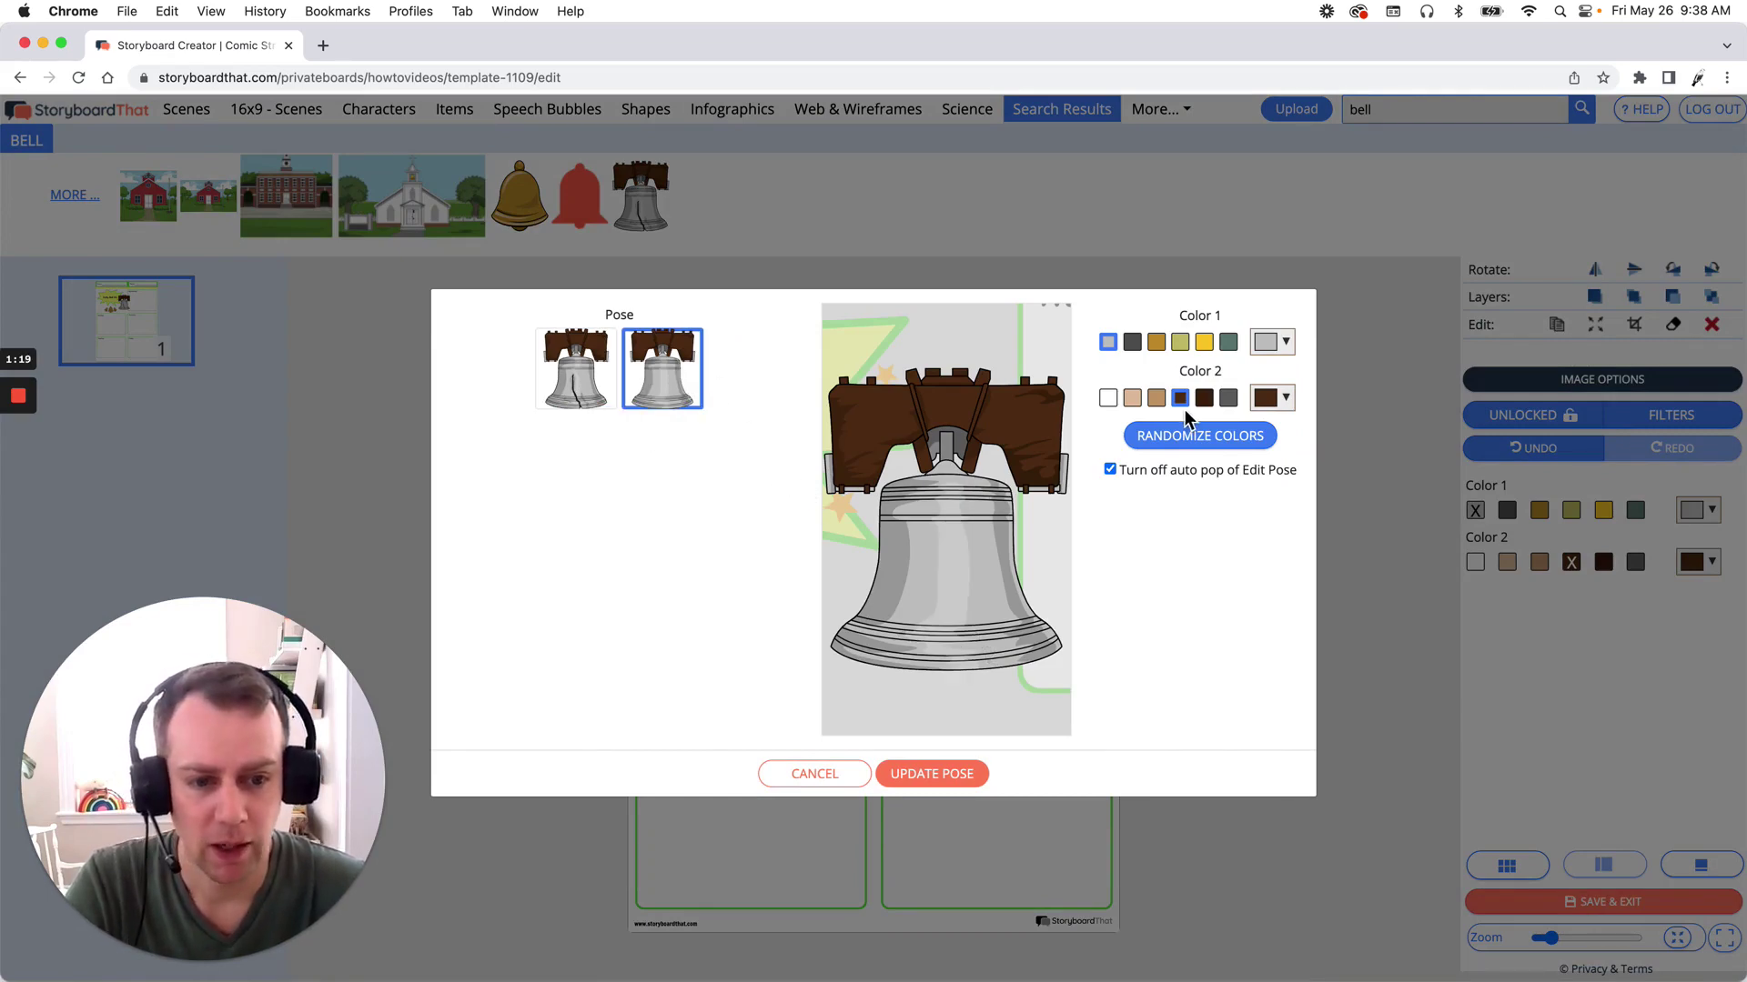
{"action": "left_click", "coordinate": [1156, 400]}
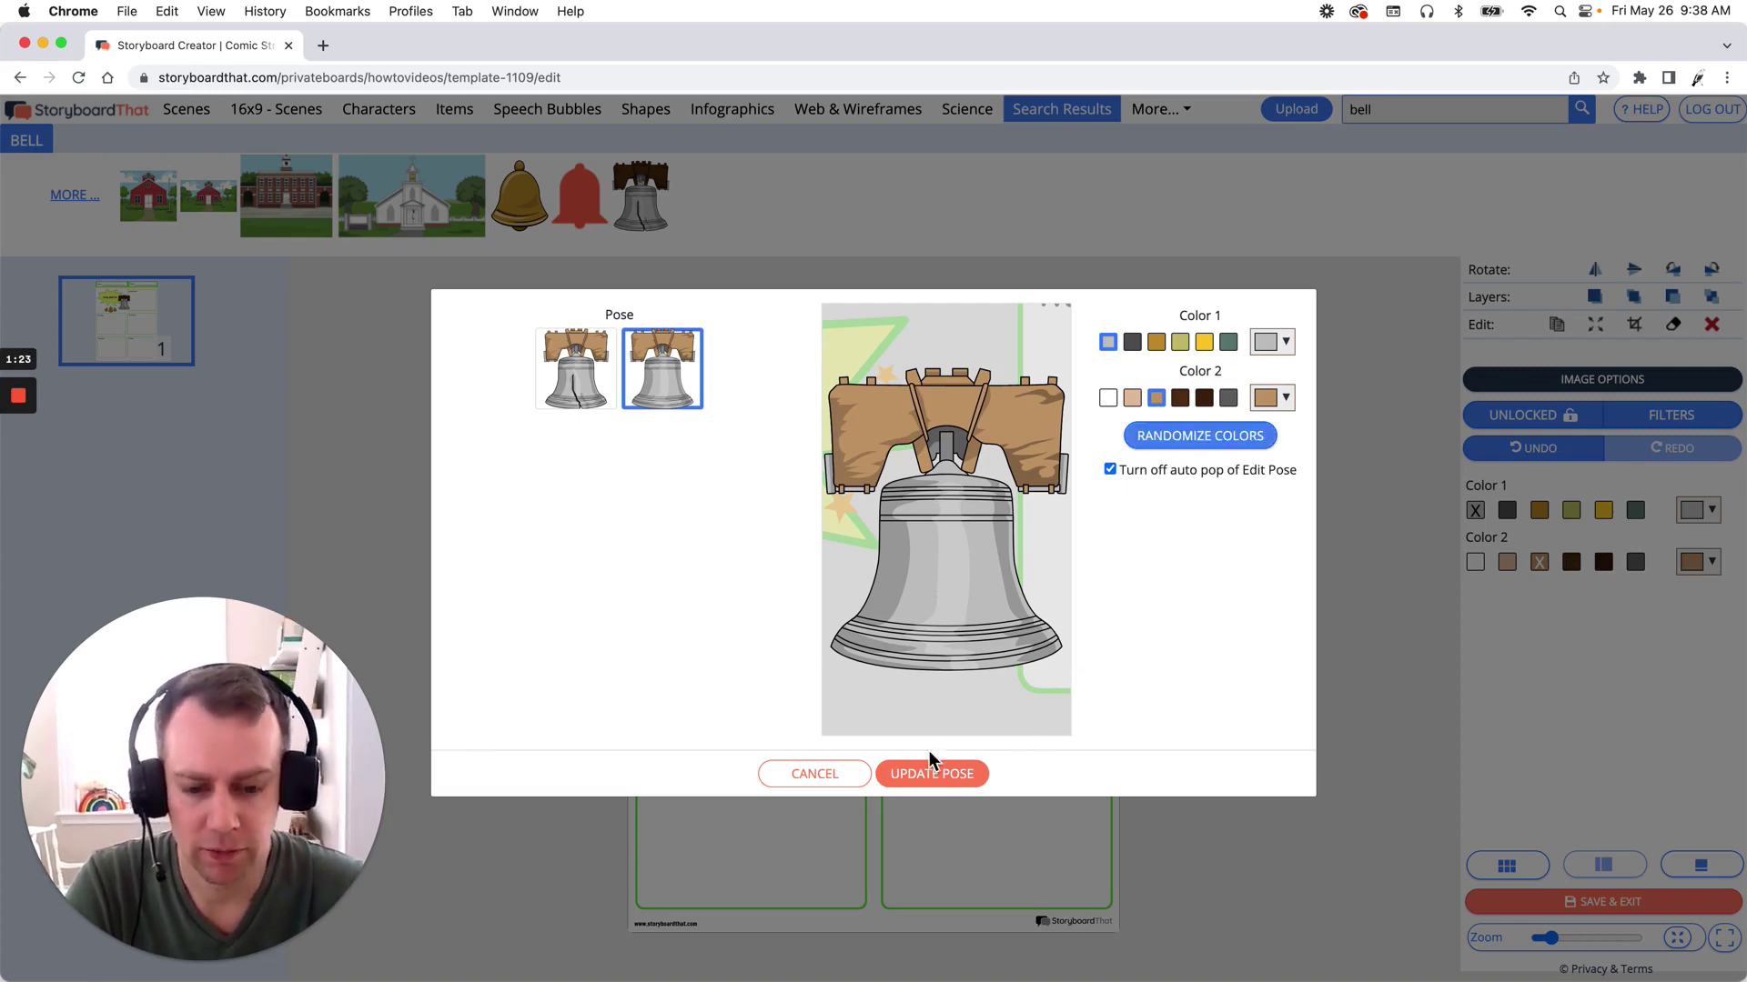
{"action": "left_click", "coordinate": [929, 773]}
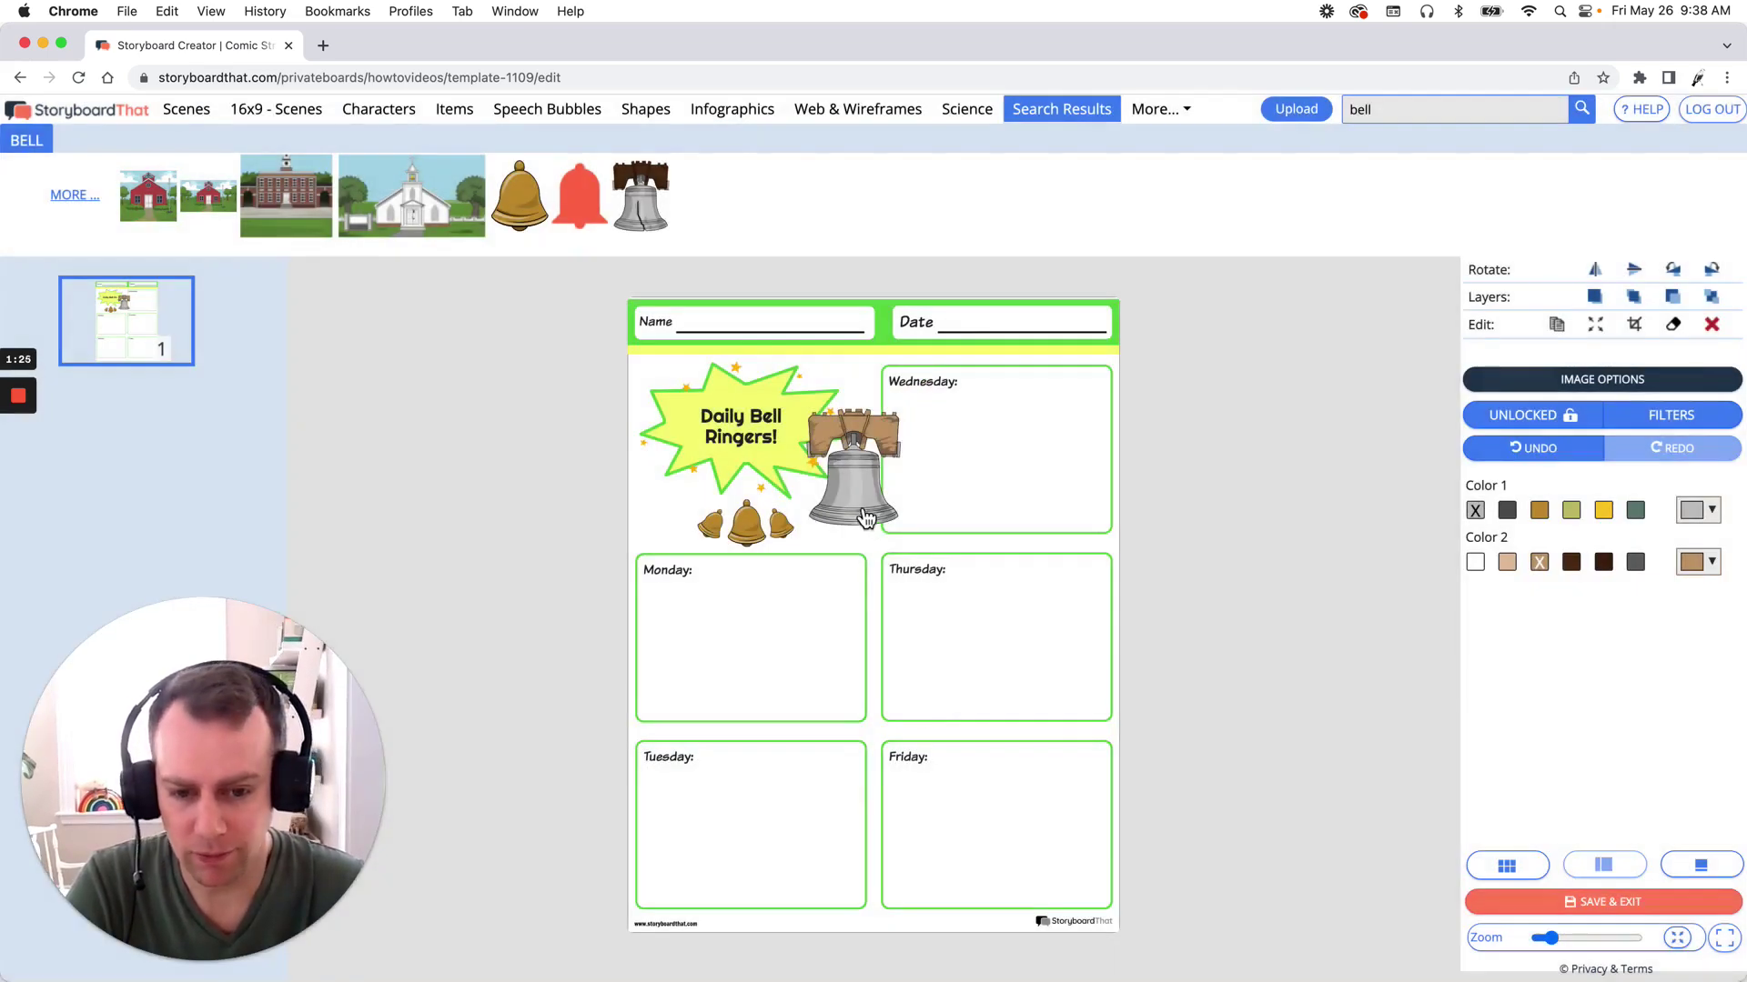
Shrink the silver bell and position it just left of the three golden bells, above the Monday box
{"action": "left_click_drag", "start_coordinate": [864, 516], "coordinate": [693, 527]}
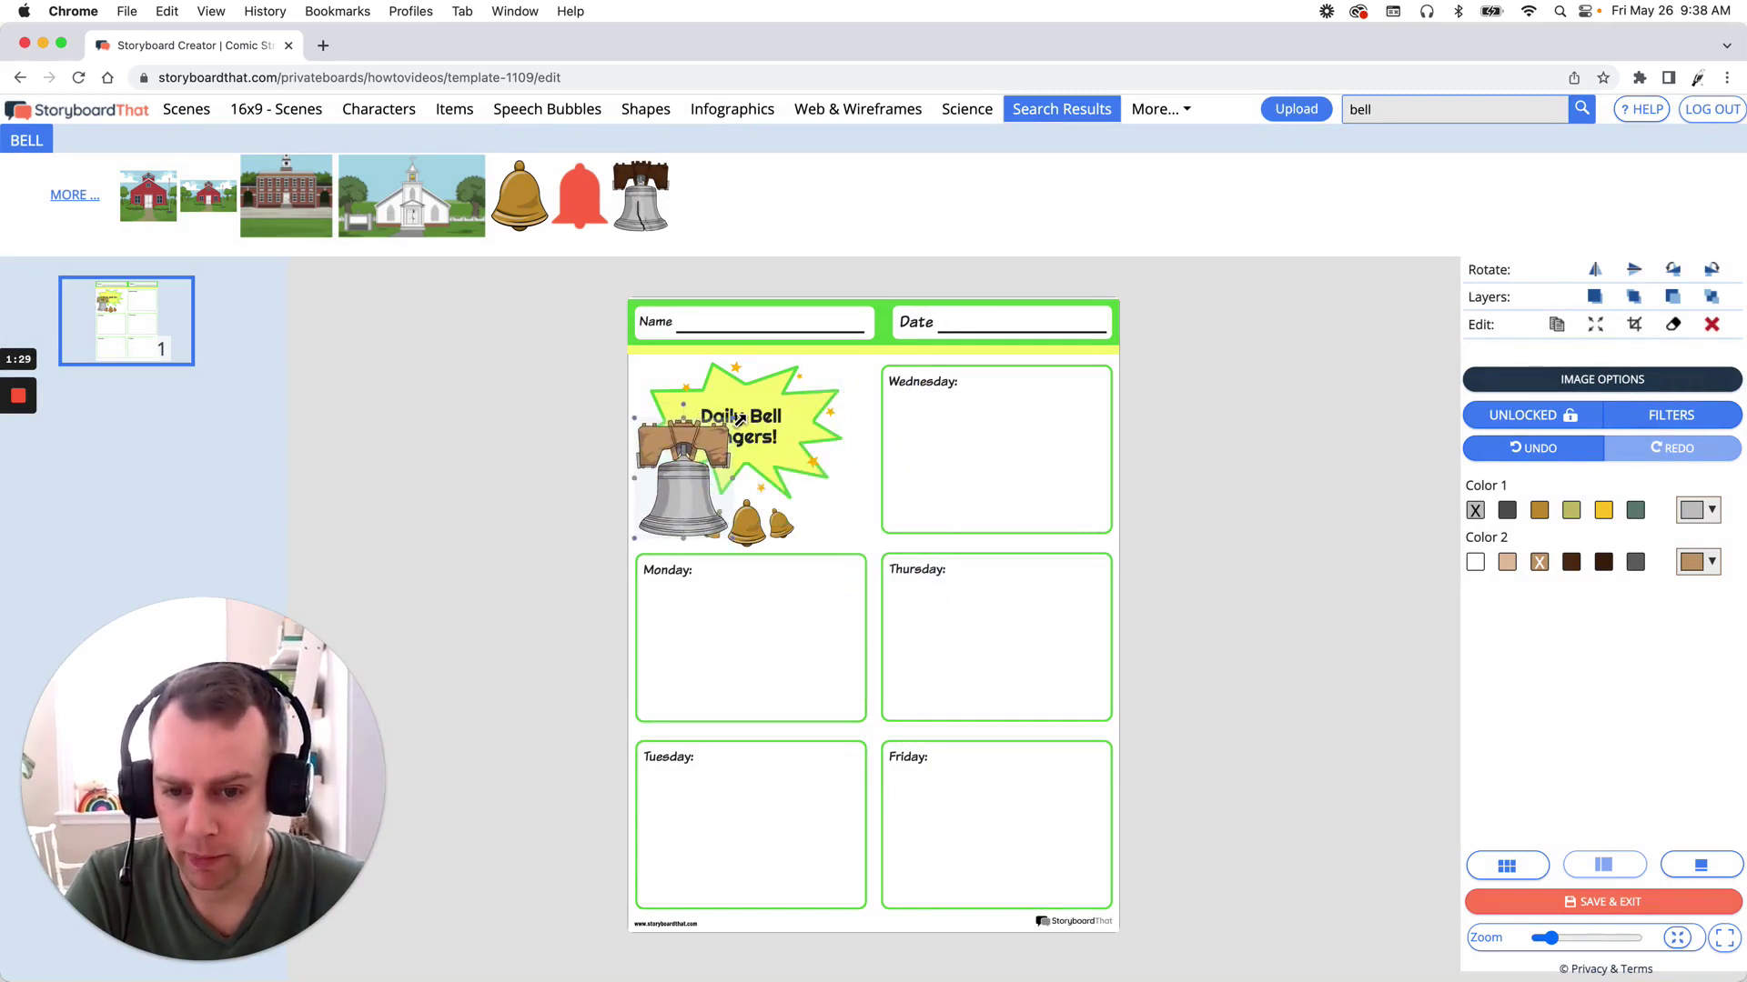
{"action": "left_click_drag", "start_coordinate": [728, 432], "coordinate": [857, 495]}
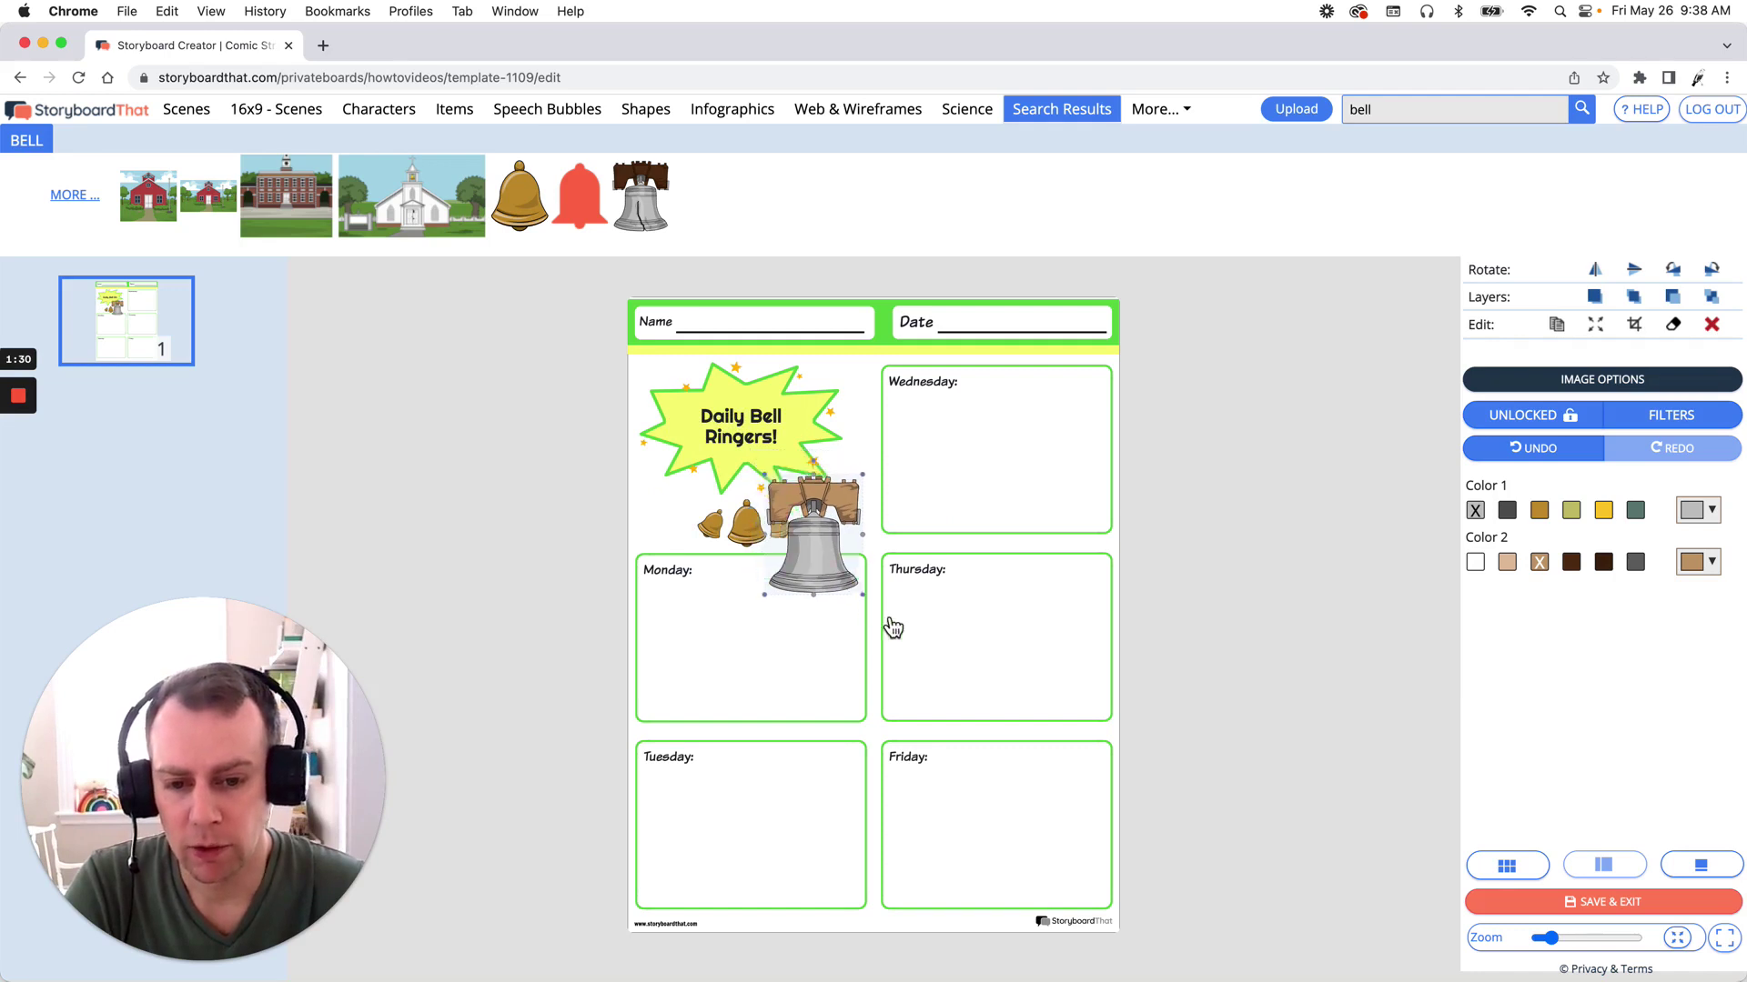
{"action": "left_click_drag", "start_coordinate": [816, 559], "coordinate": [847, 512]}
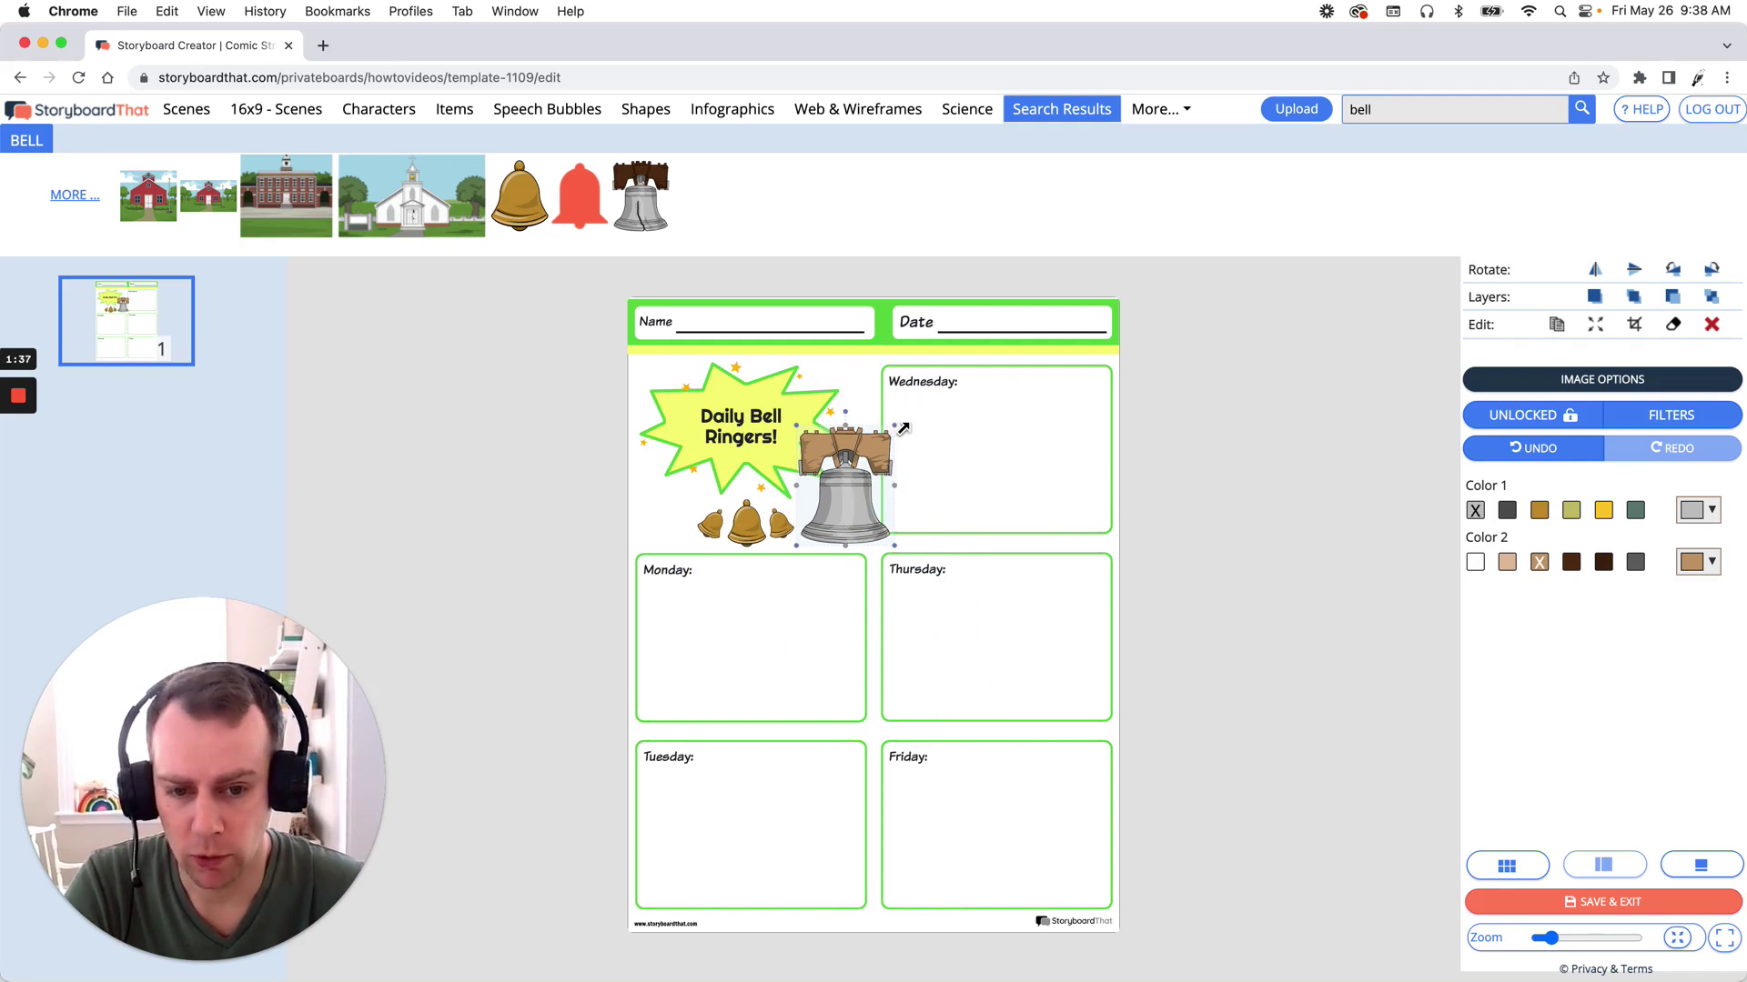
{"action": "left_click_drag", "start_coordinate": [902, 429], "coordinate": [677, 523]}
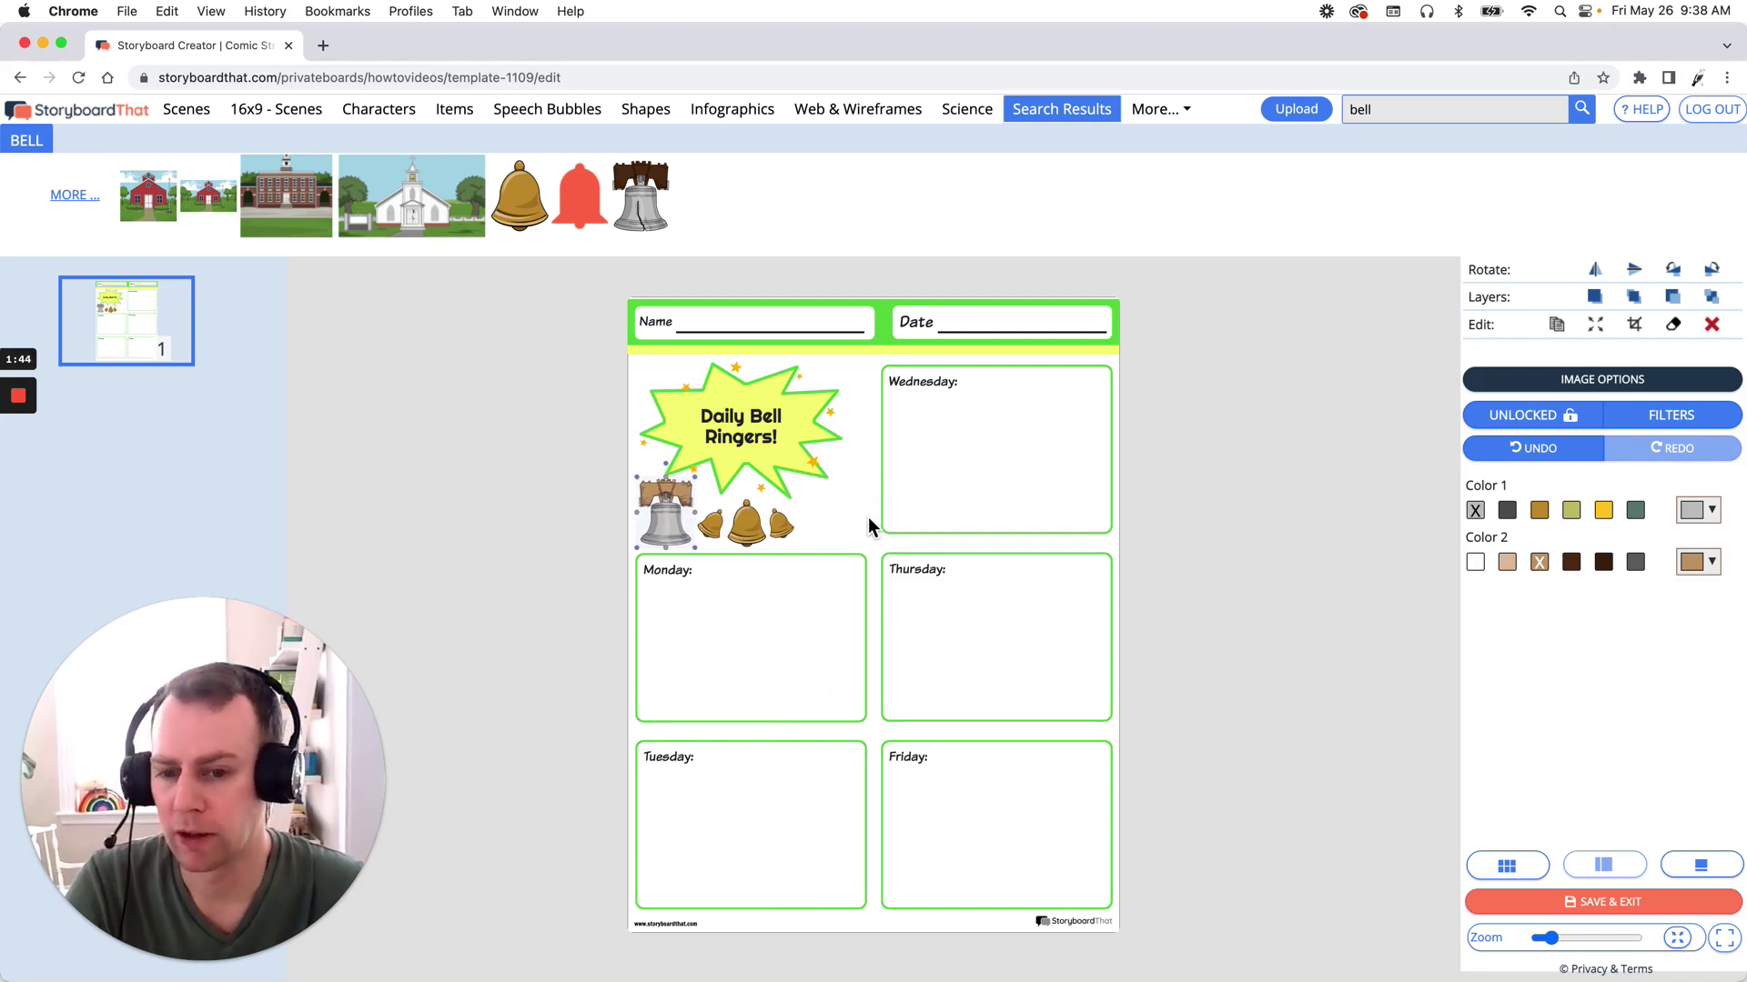
Add the 1600s to 1800s character with glasses and a green vest between the title burst and the Wednesday box
{"action": "left_click", "coordinate": [388, 119]}
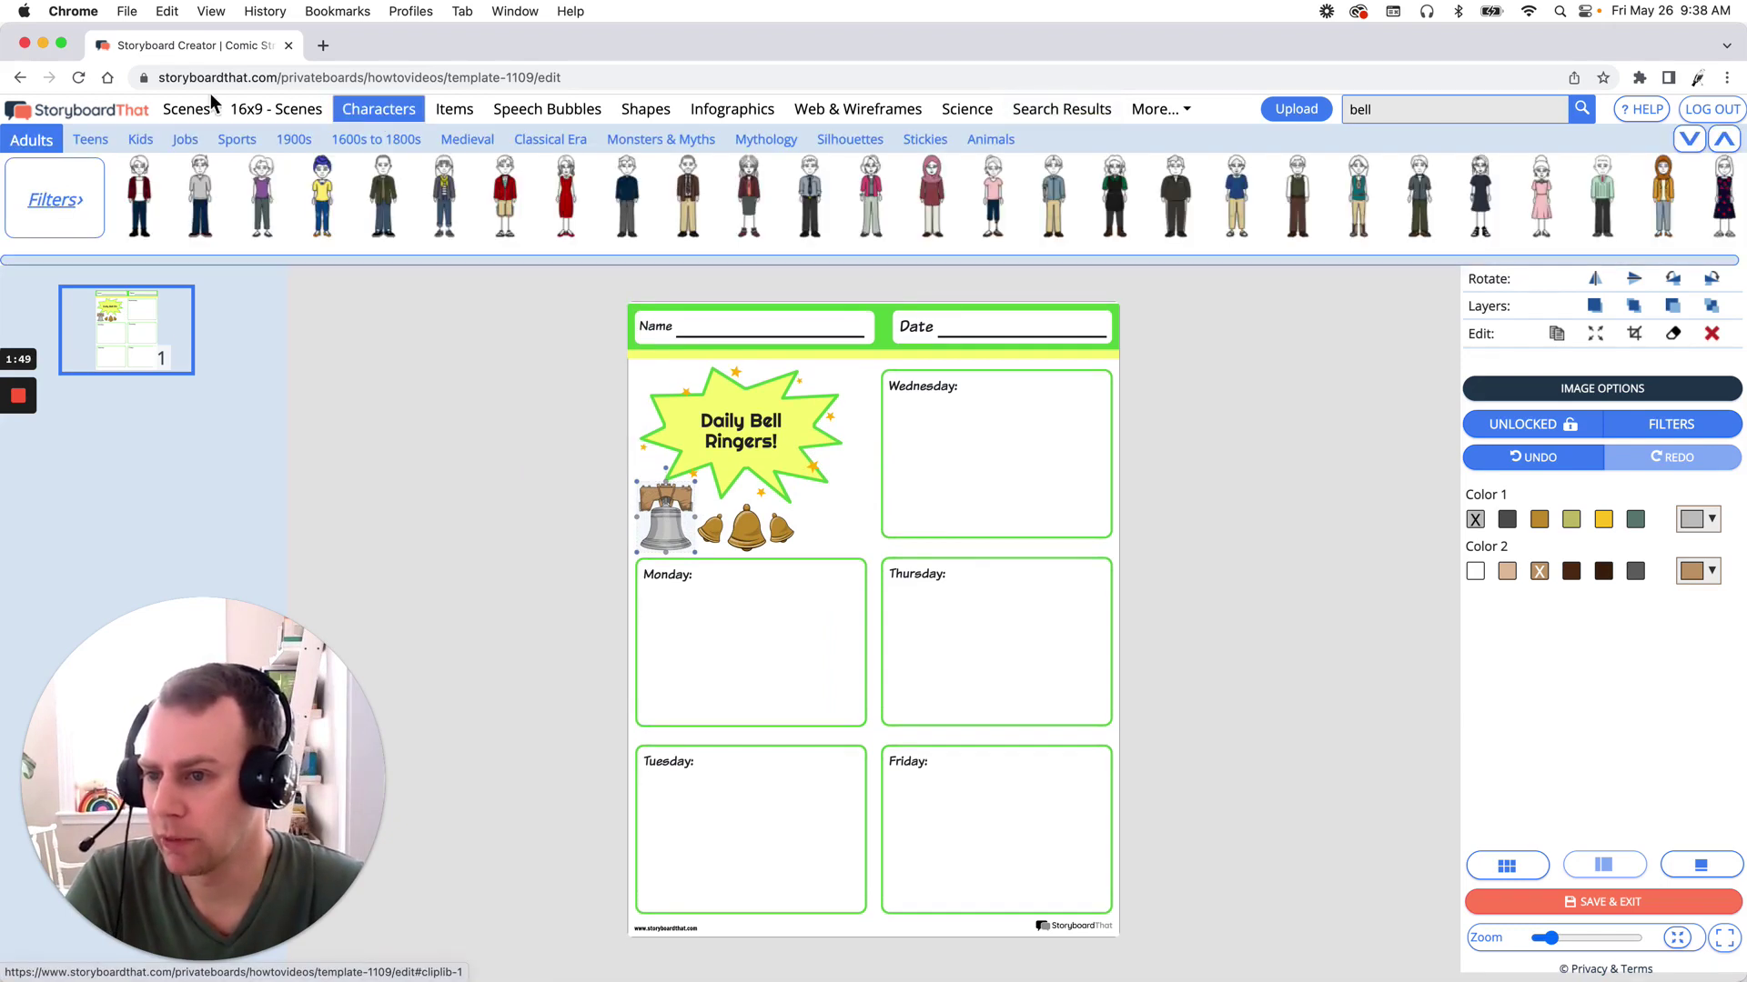
{"action": "left_click", "coordinate": [364, 145]}
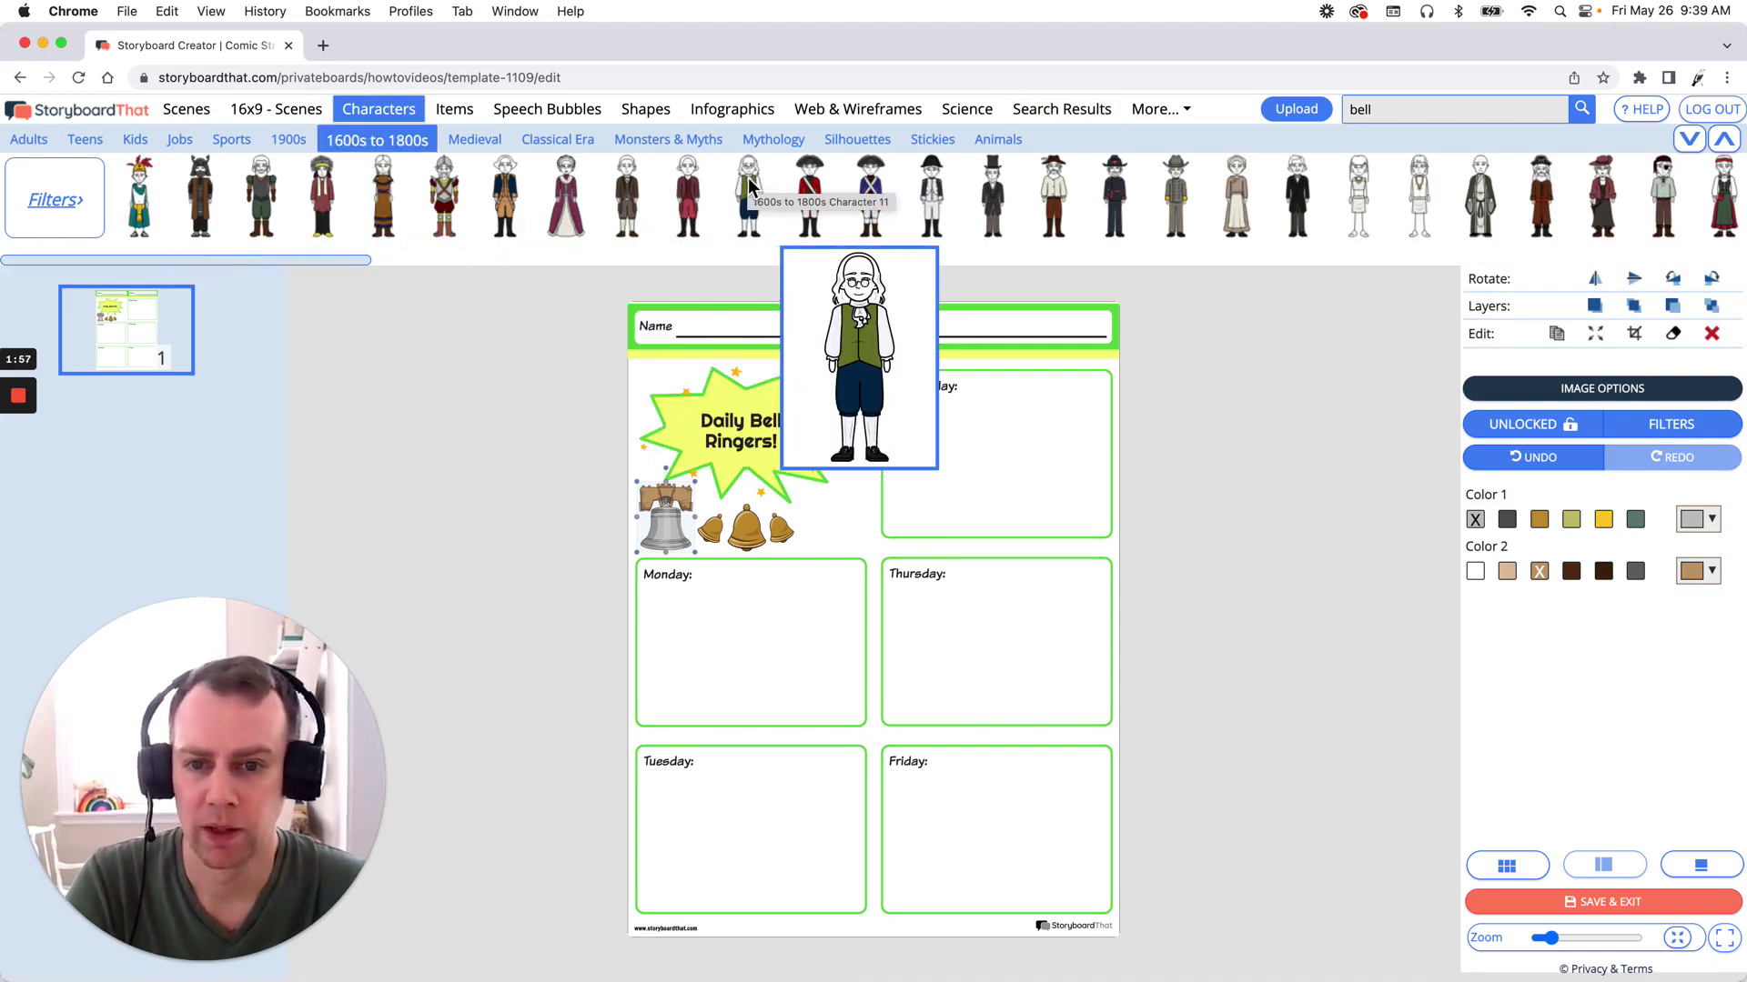
{"action": "left_click_drag", "start_coordinate": [746, 175], "coordinate": [848, 491]}
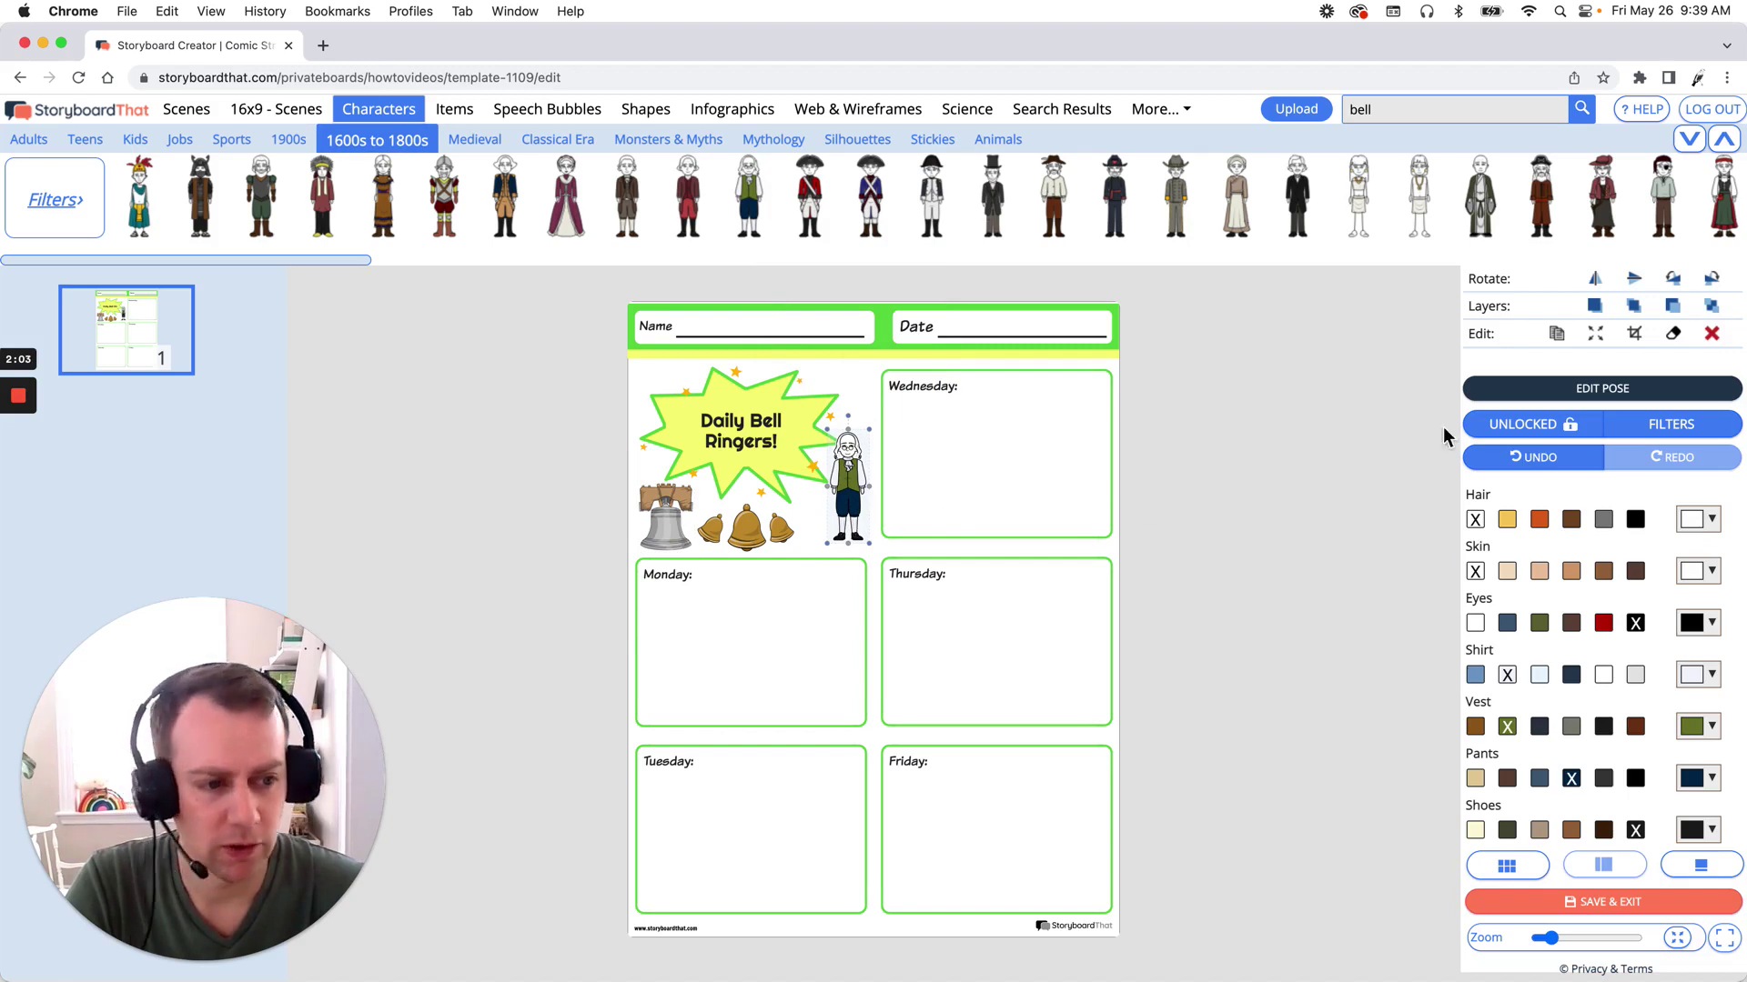
Give the colonial character a happy open-mouthed expression, both hands on hips, gray hair and light skin, and enlarge it slightly
{"action": "left_click", "coordinate": [1643, 393]}
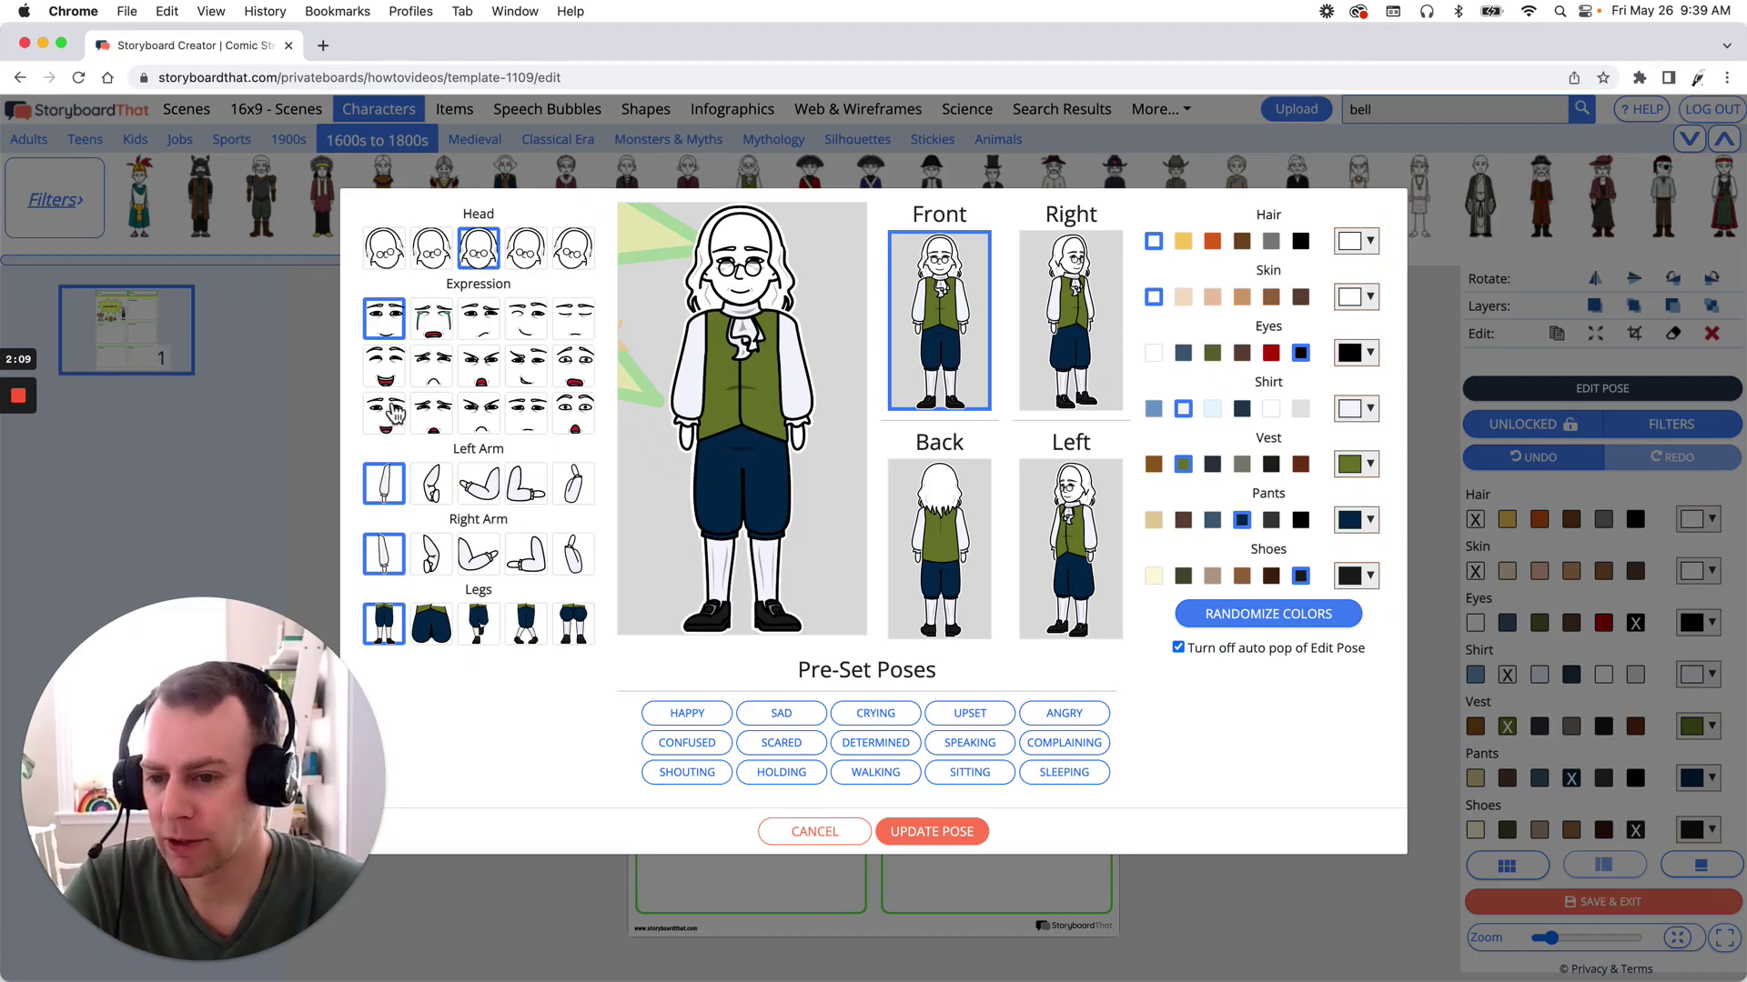
{"action": "left_click", "coordinate": [388, 420]}
{"action": "left_click", "coordinate": [434, 491]}
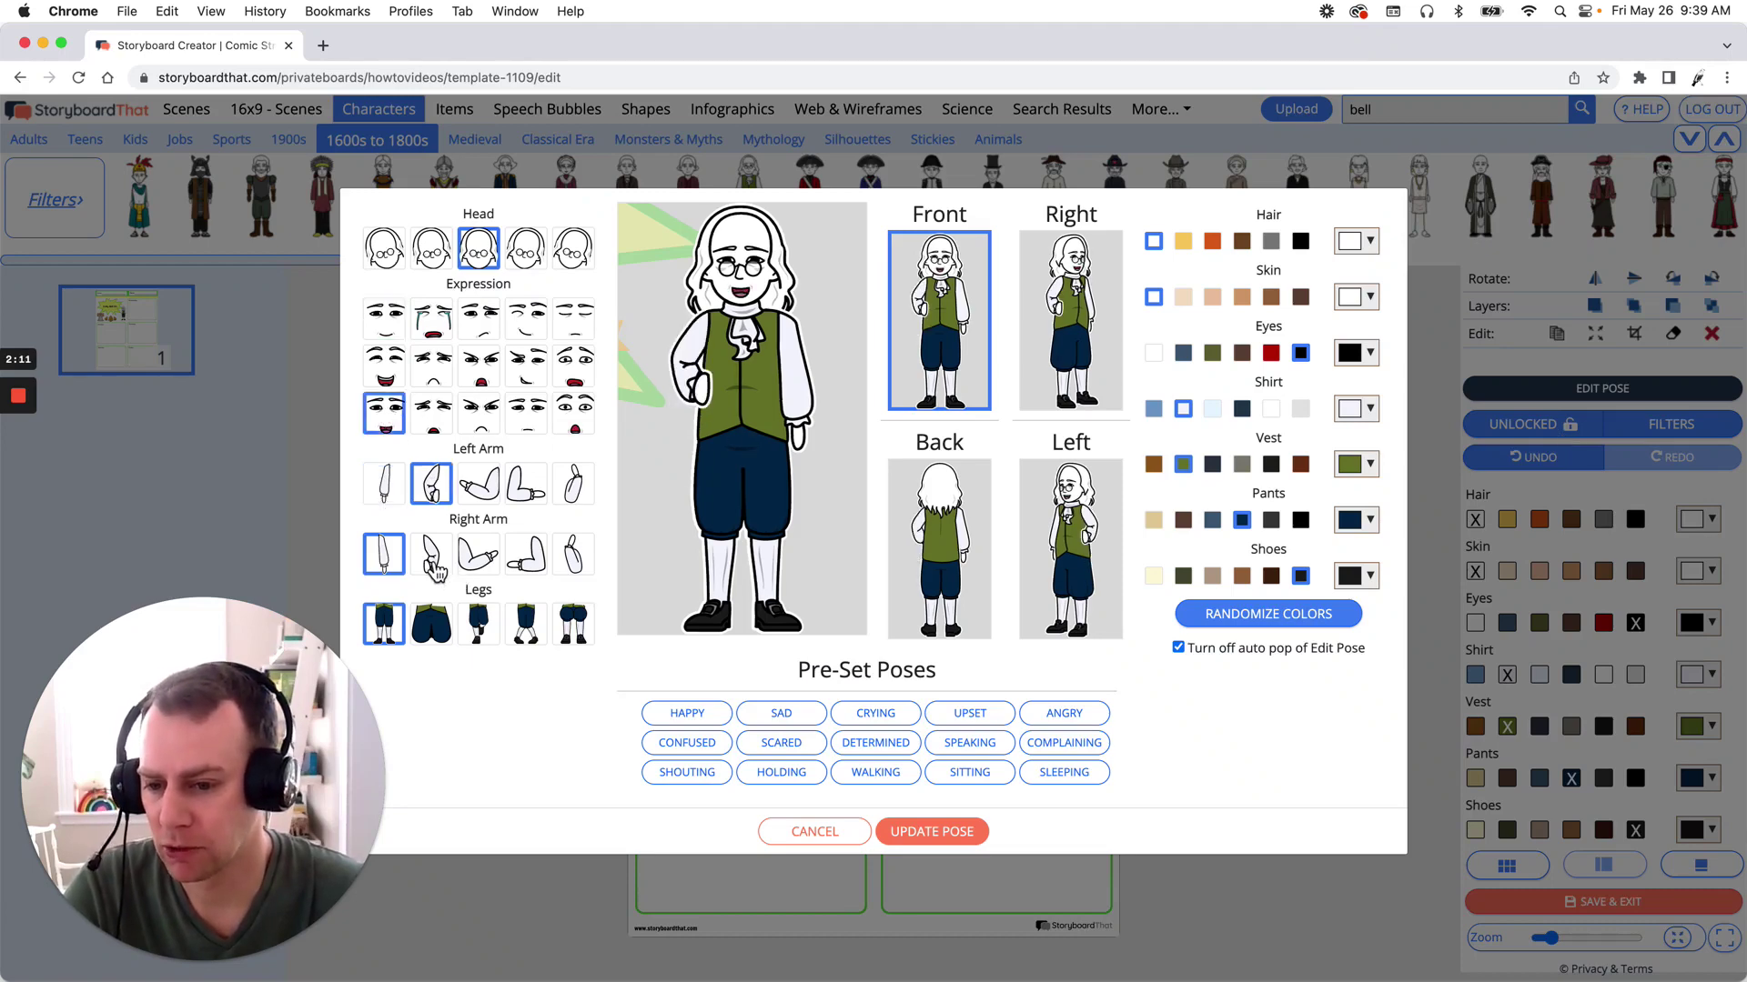
{"action": "left_click", "coordinate": [433, 560]}
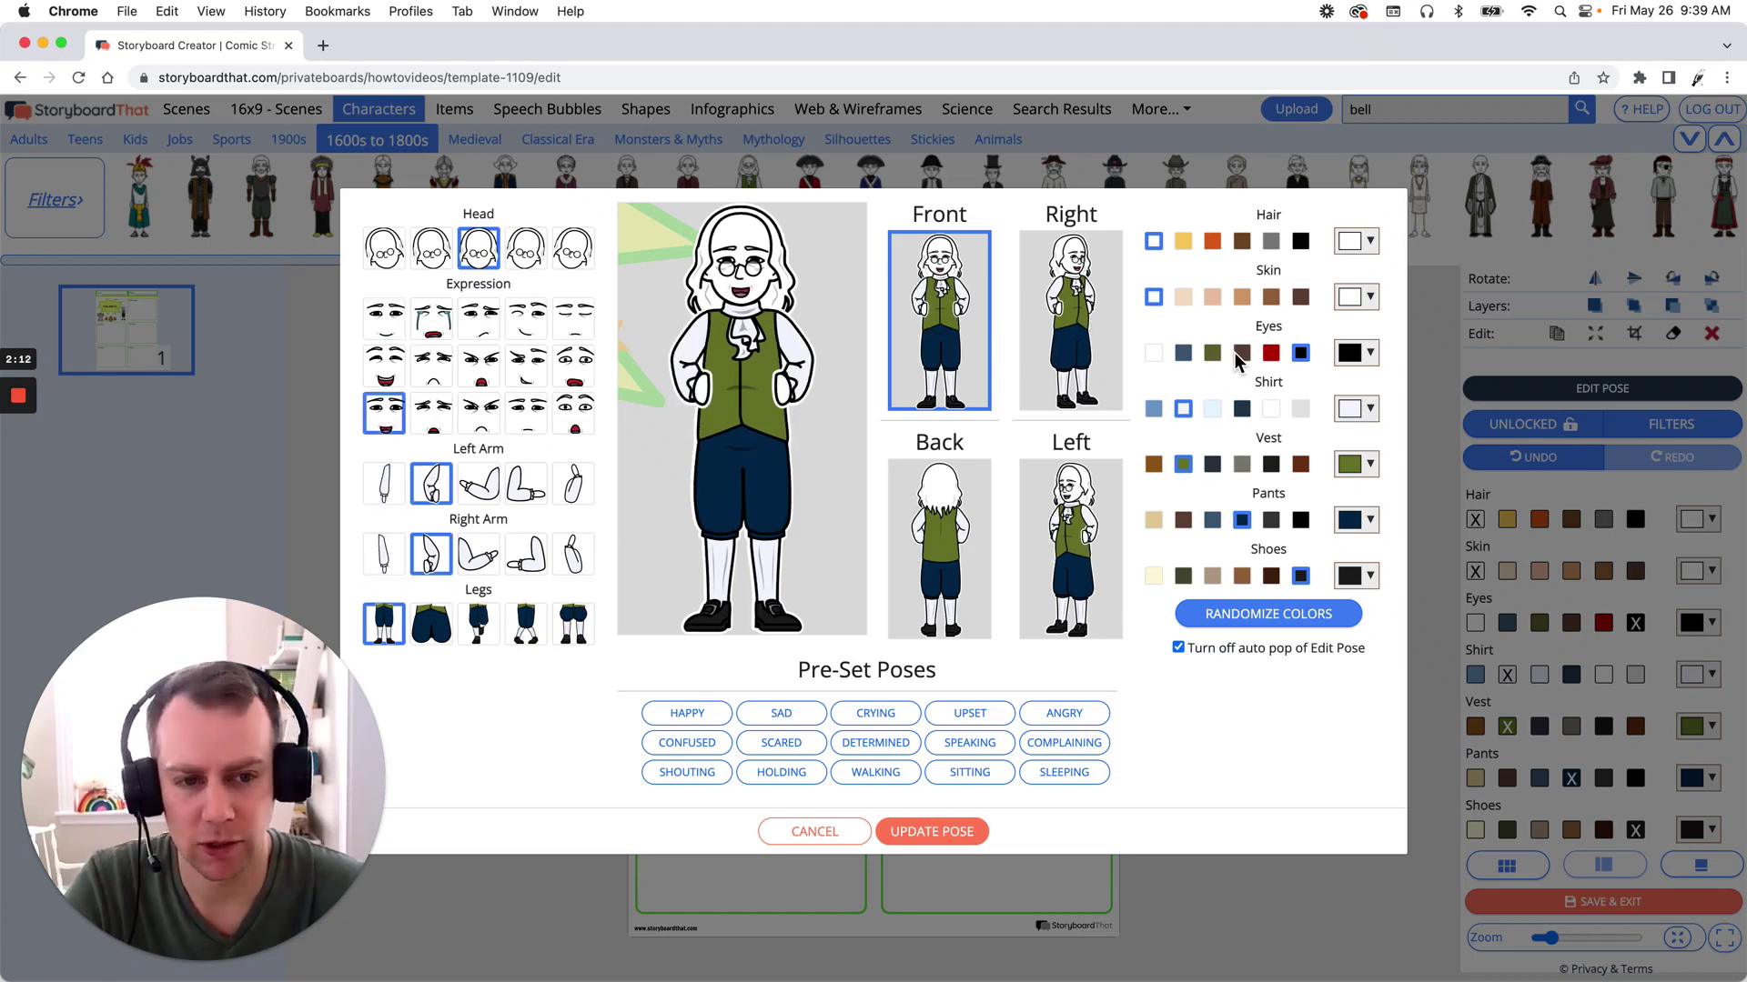
{"action": "left_click", "coordinate": [1271, 242]}
{"action": "left_click", "coordinate": [1182, 297]}
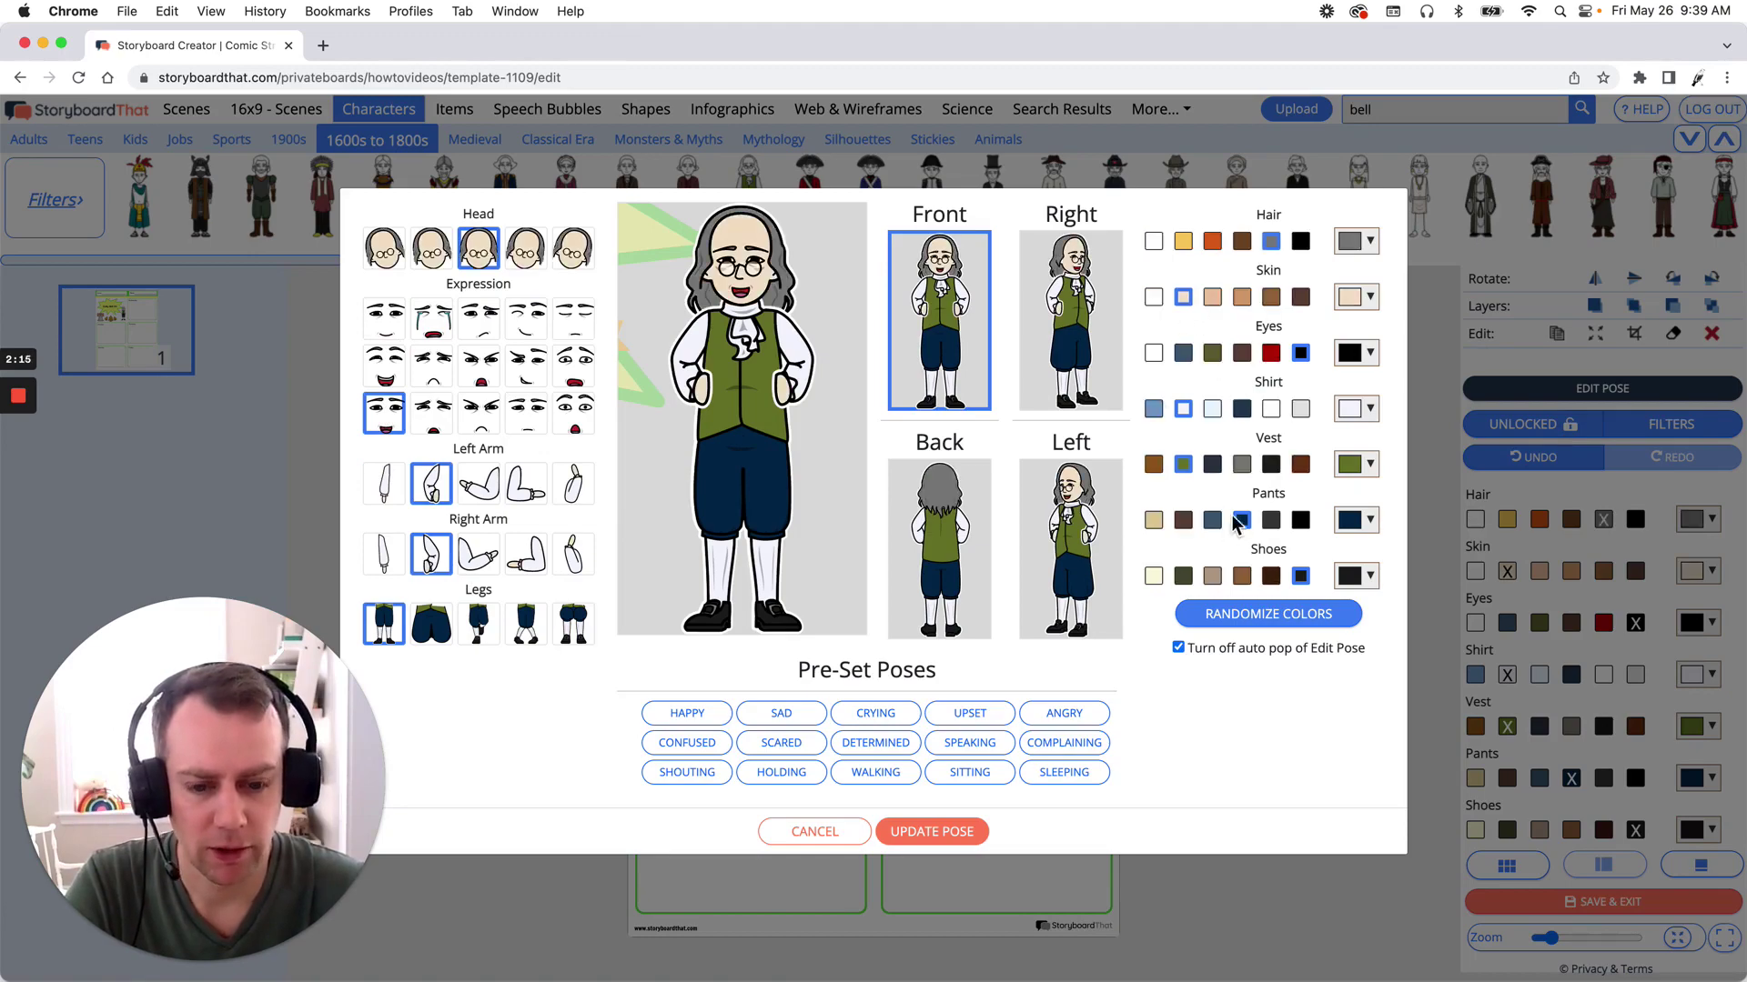
{"action": "left_click", "coordinate": [972, 842]}
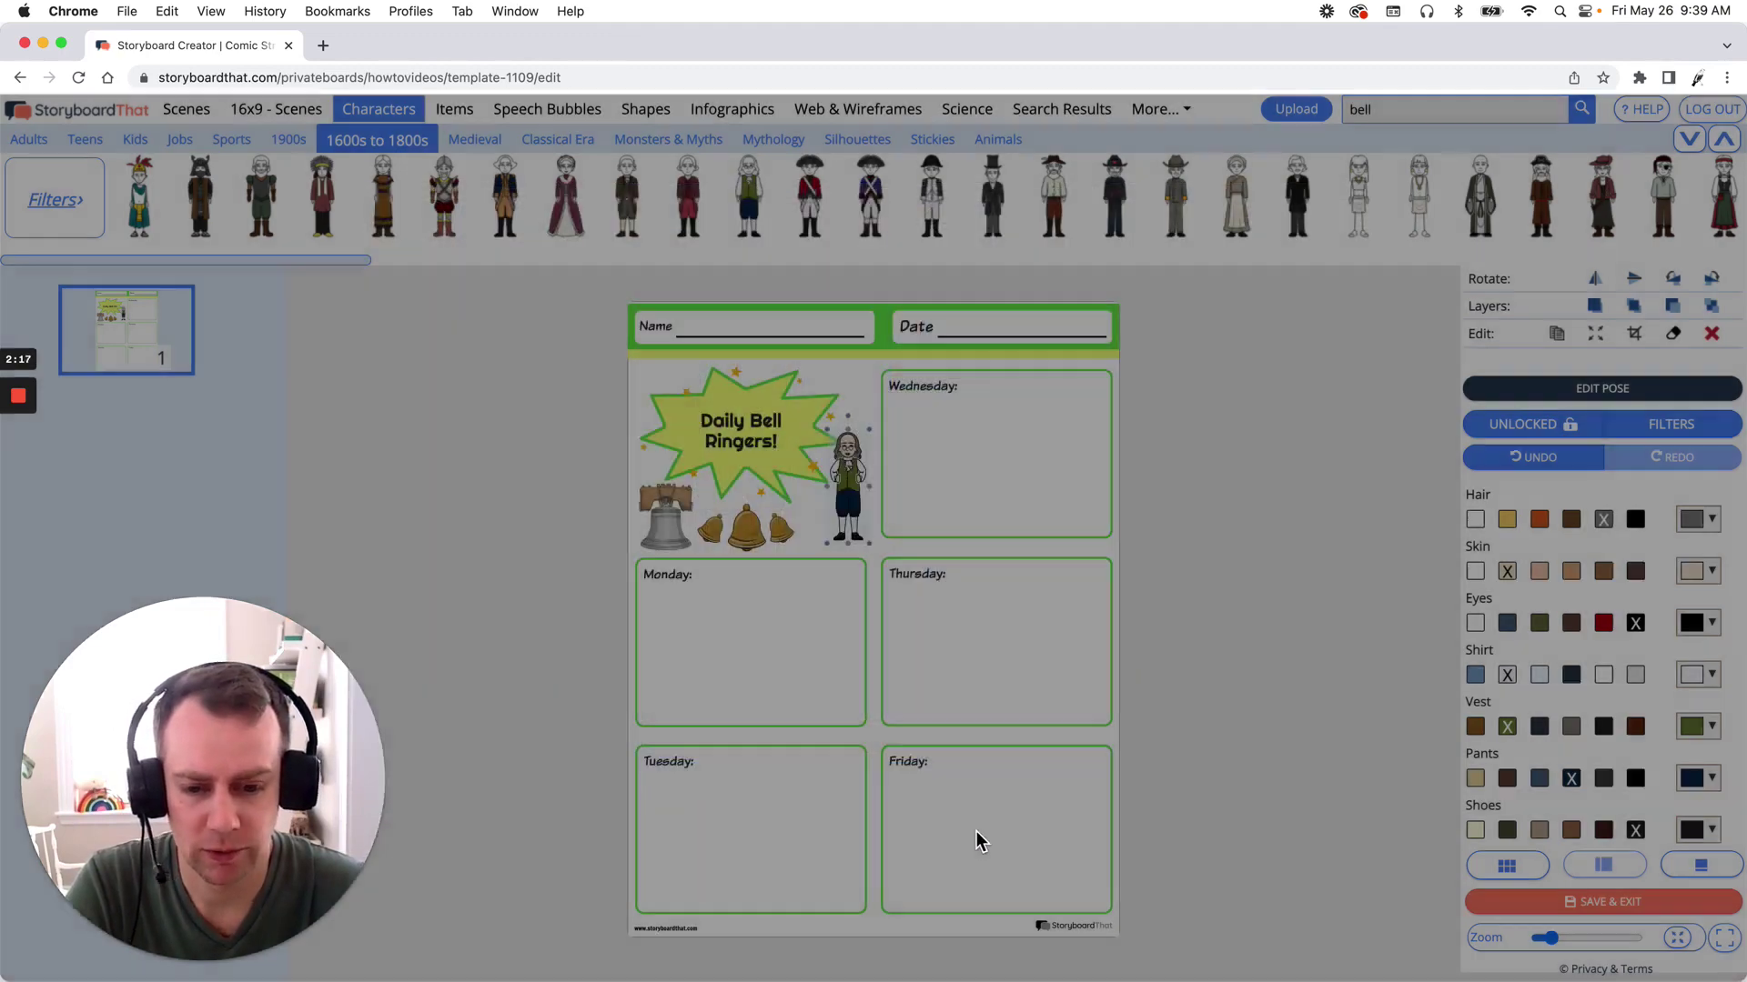
{"action": "mouse_move", "coordinate": [868, 477]}
{"action": "left_mouse_down"}
{"action": "mouse_move", "coordinate": [825, 414]}
{"action": "mouse_move", "coordinate": [856, 492]}
{"action": "left_mouse_up"}
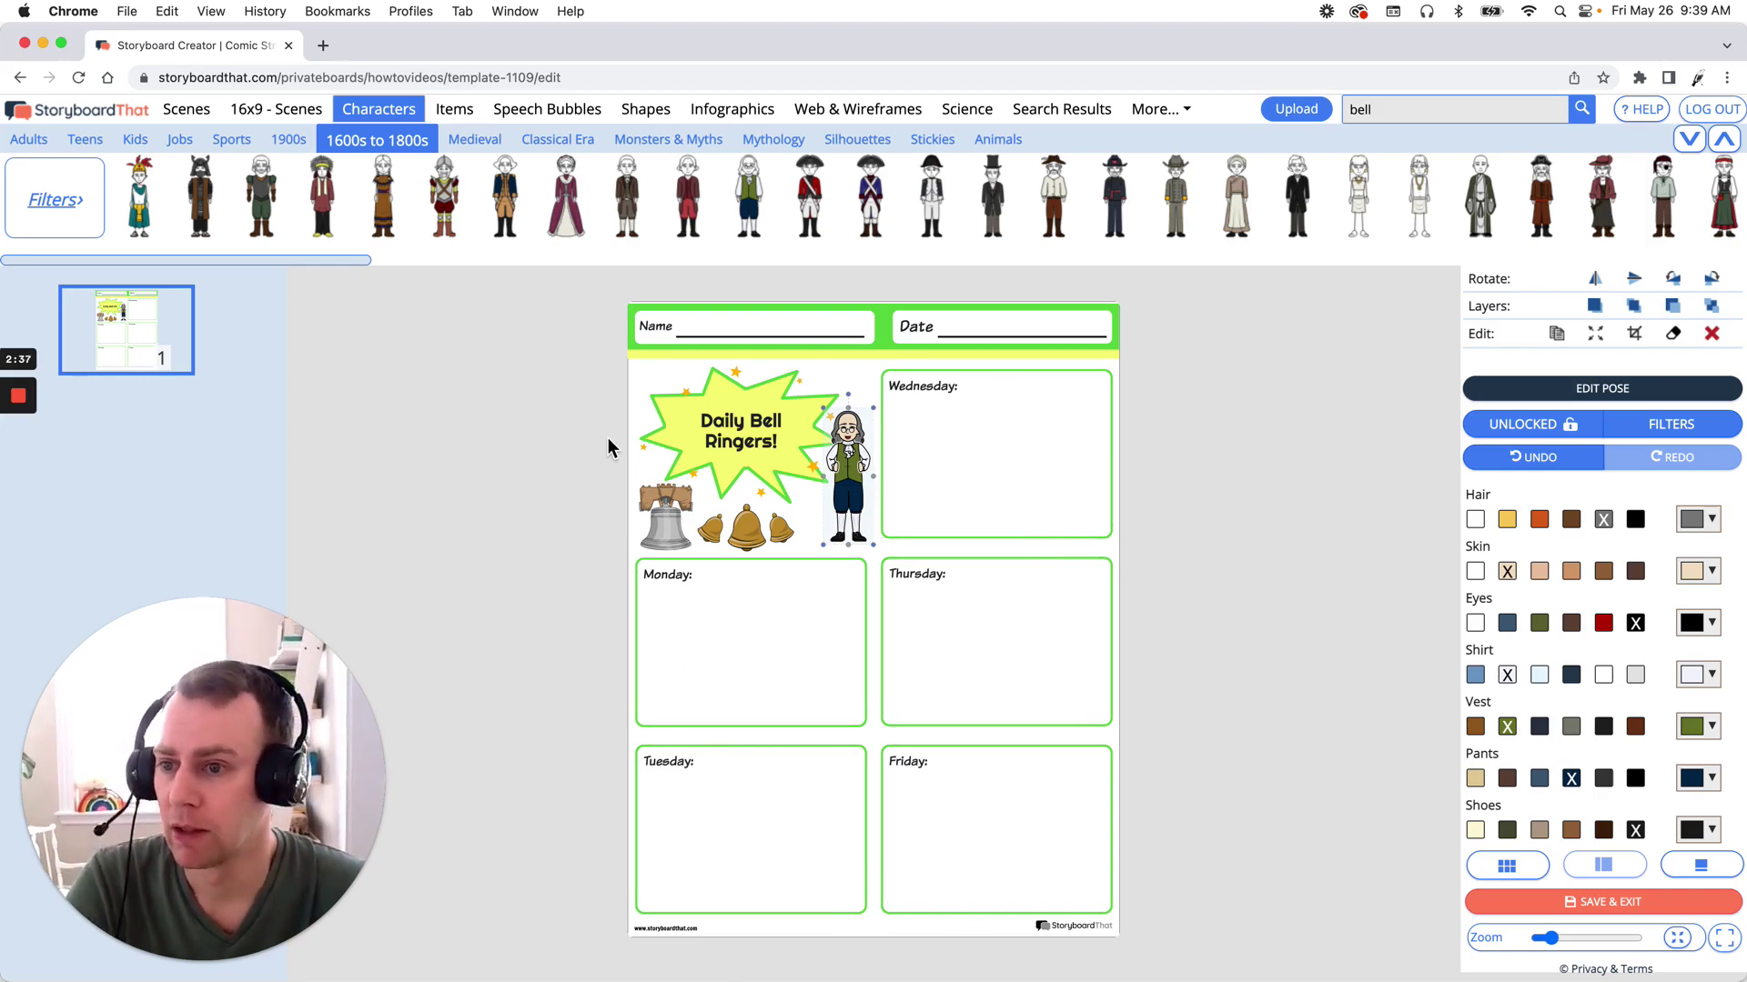
Add the solid dark green pattern, stretch it non-proportionally to fill the whole worksheet, and send it behind all other elements
{"action": "left_click", "coordinate": [187, 113]}
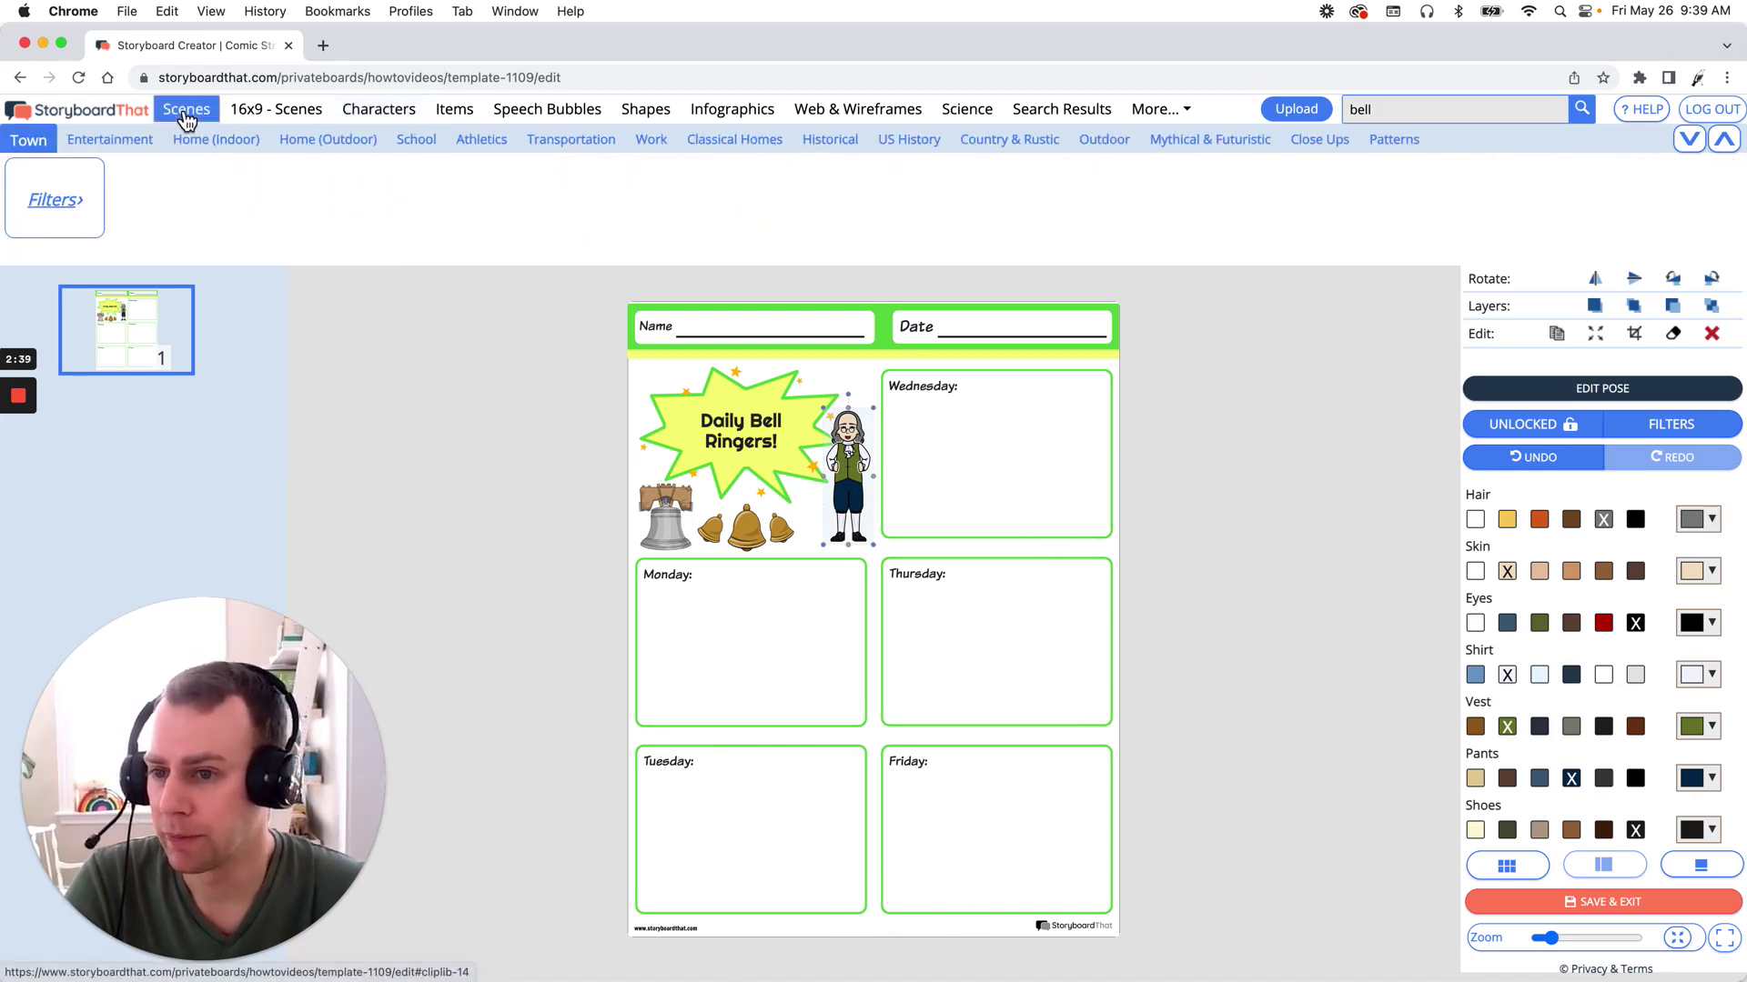
{"action": "left_click", "coordinate": [1410, 148]}
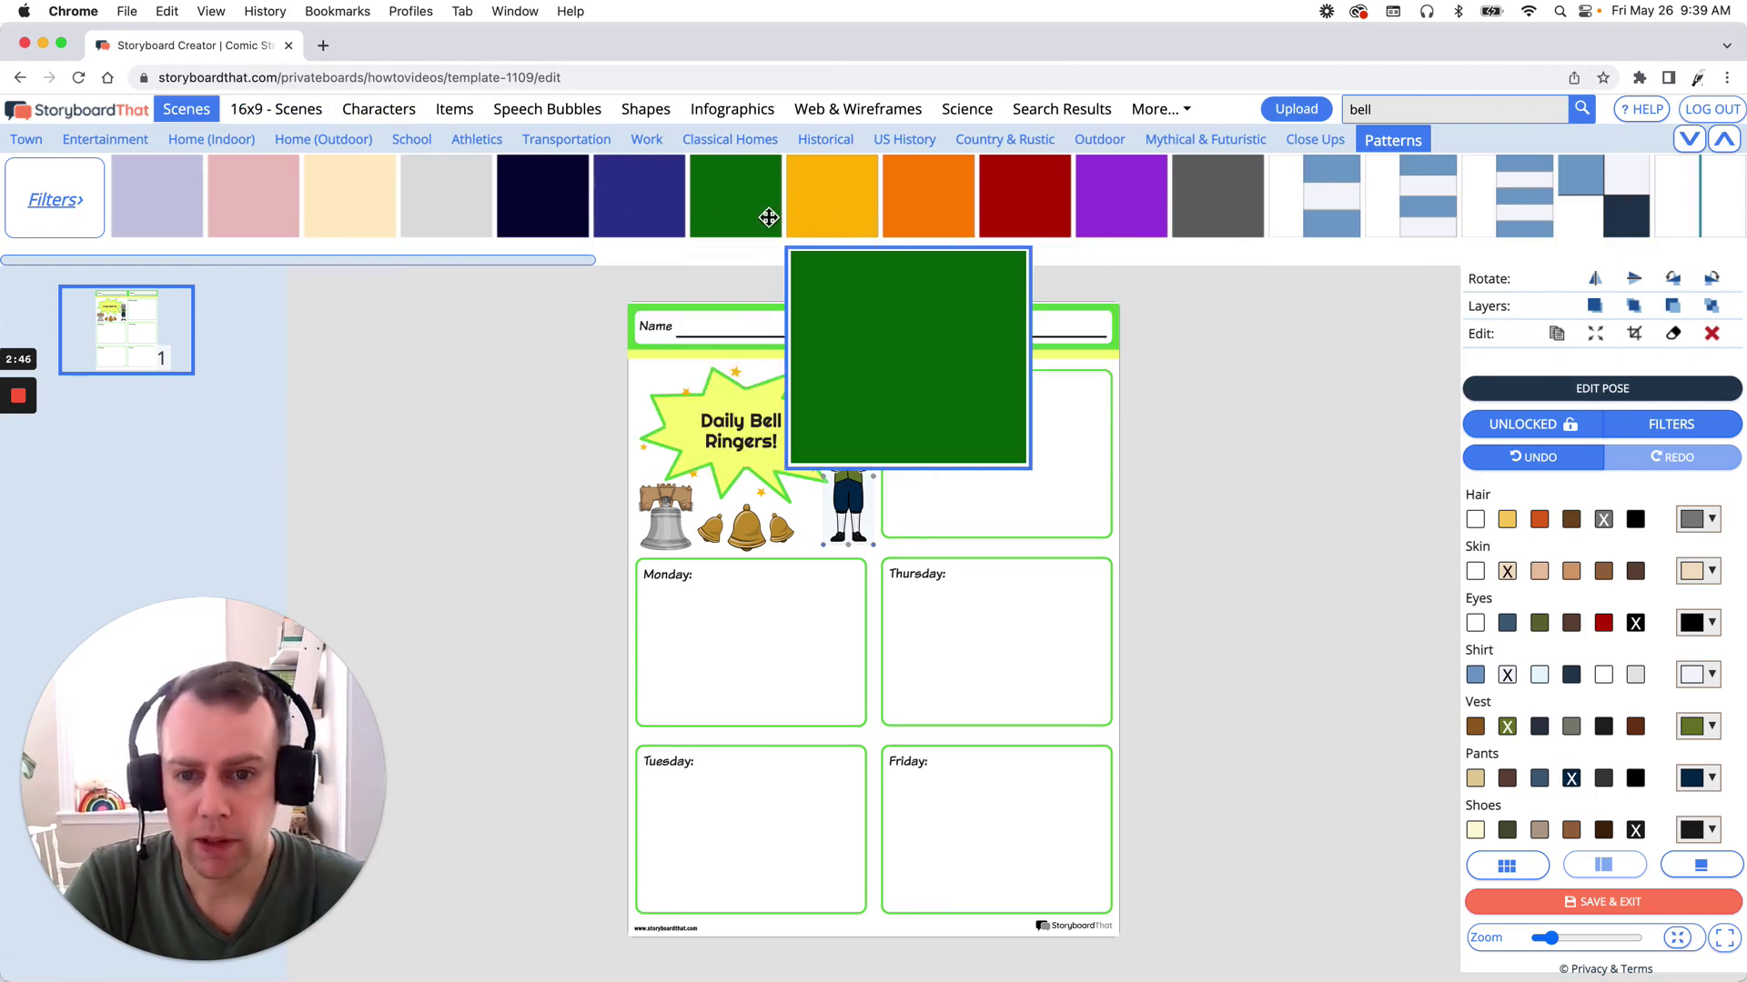
{"action": "left_click_drag", "start_coordinate": [737, 186], "coordinate": [786, 486]}
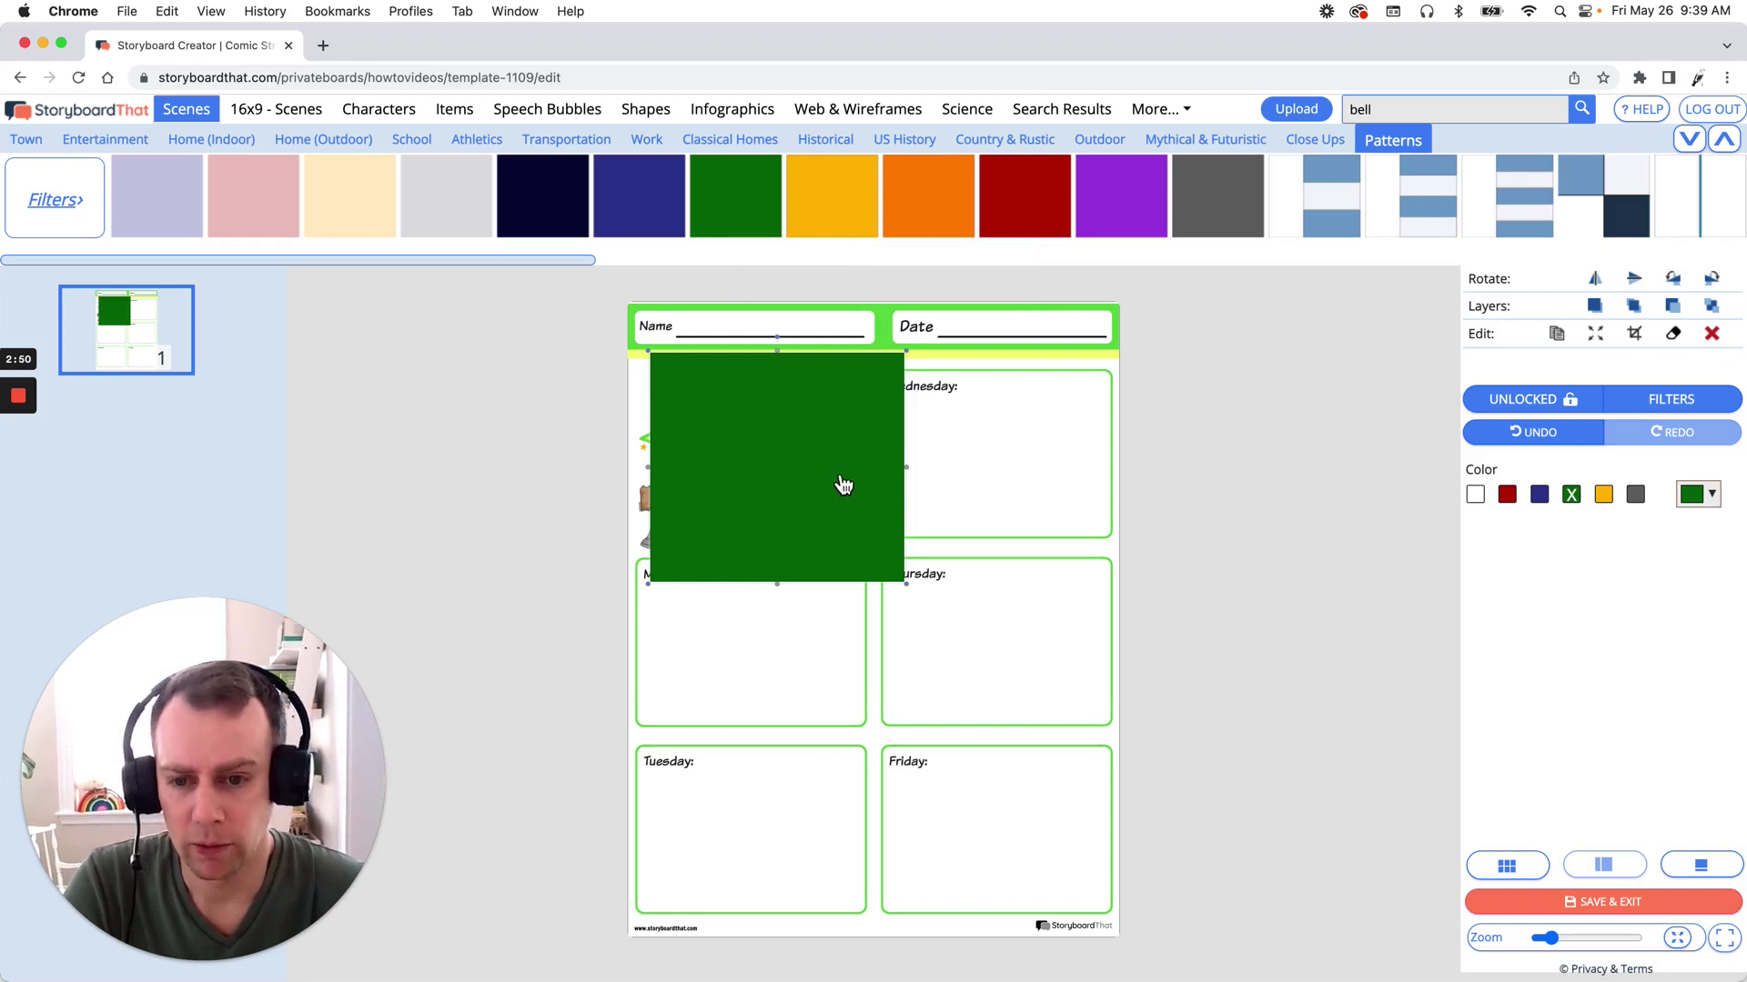
{"action": "left_click", "coordinate": [1601, 335]}
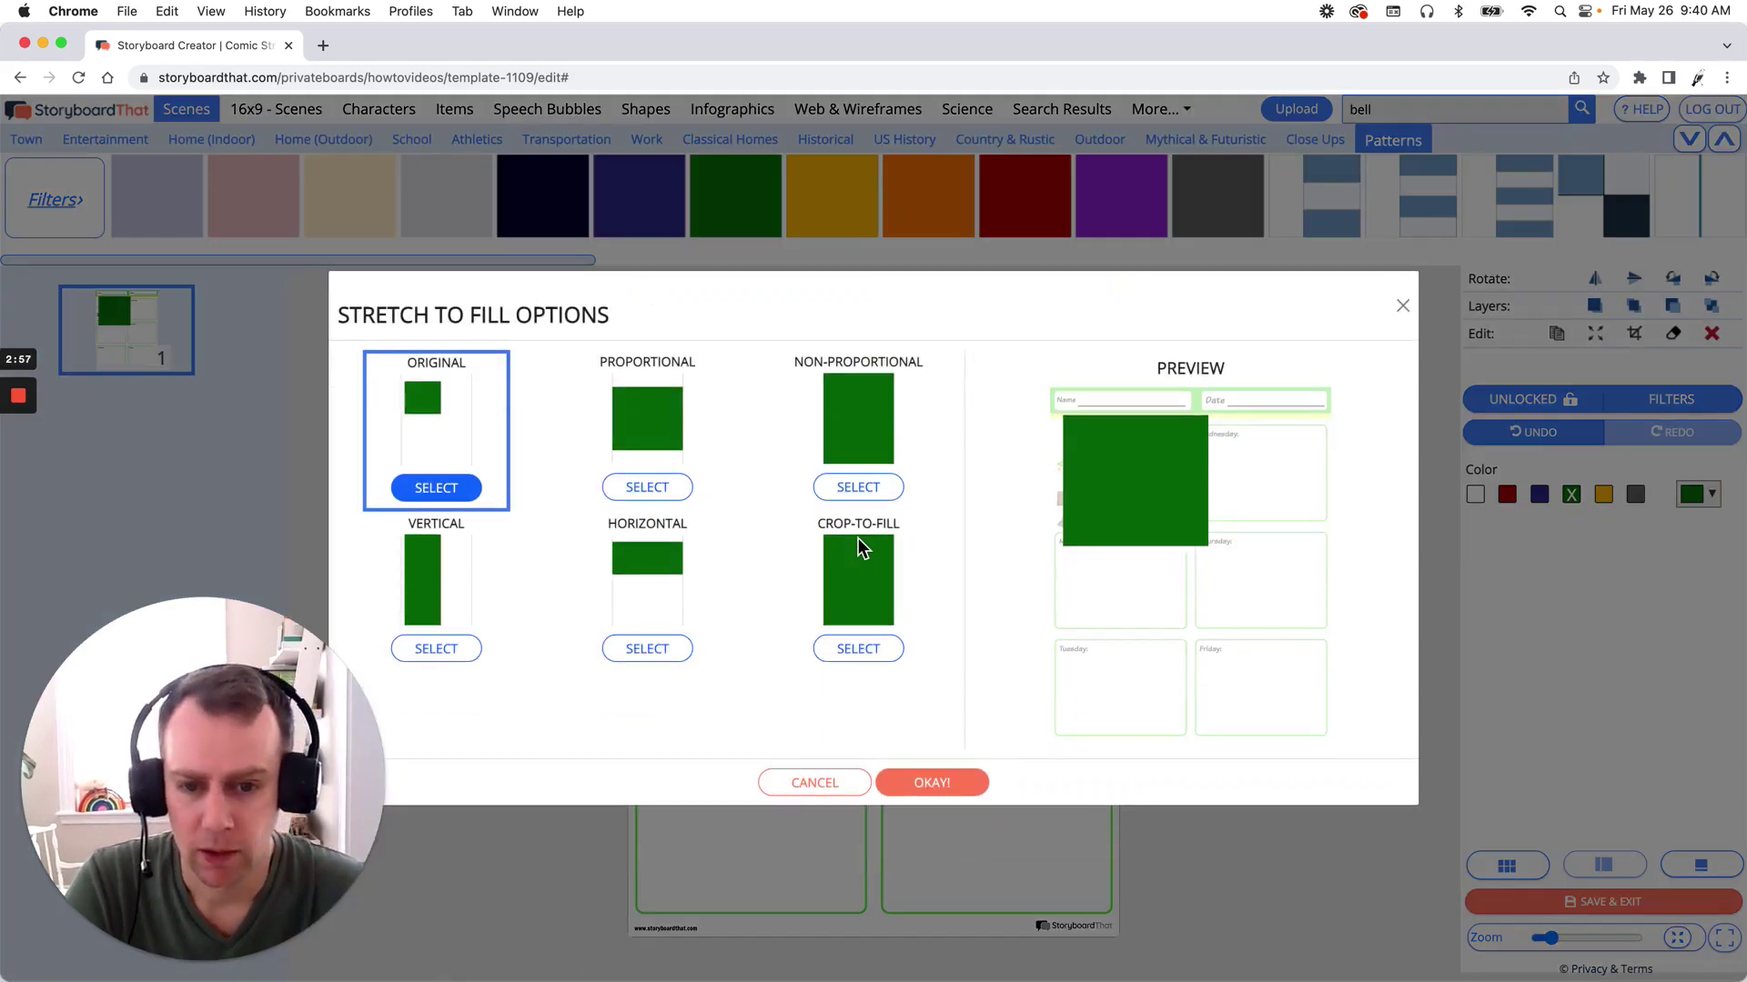
{"action": "left_click", "coordinate": [887, 489]}
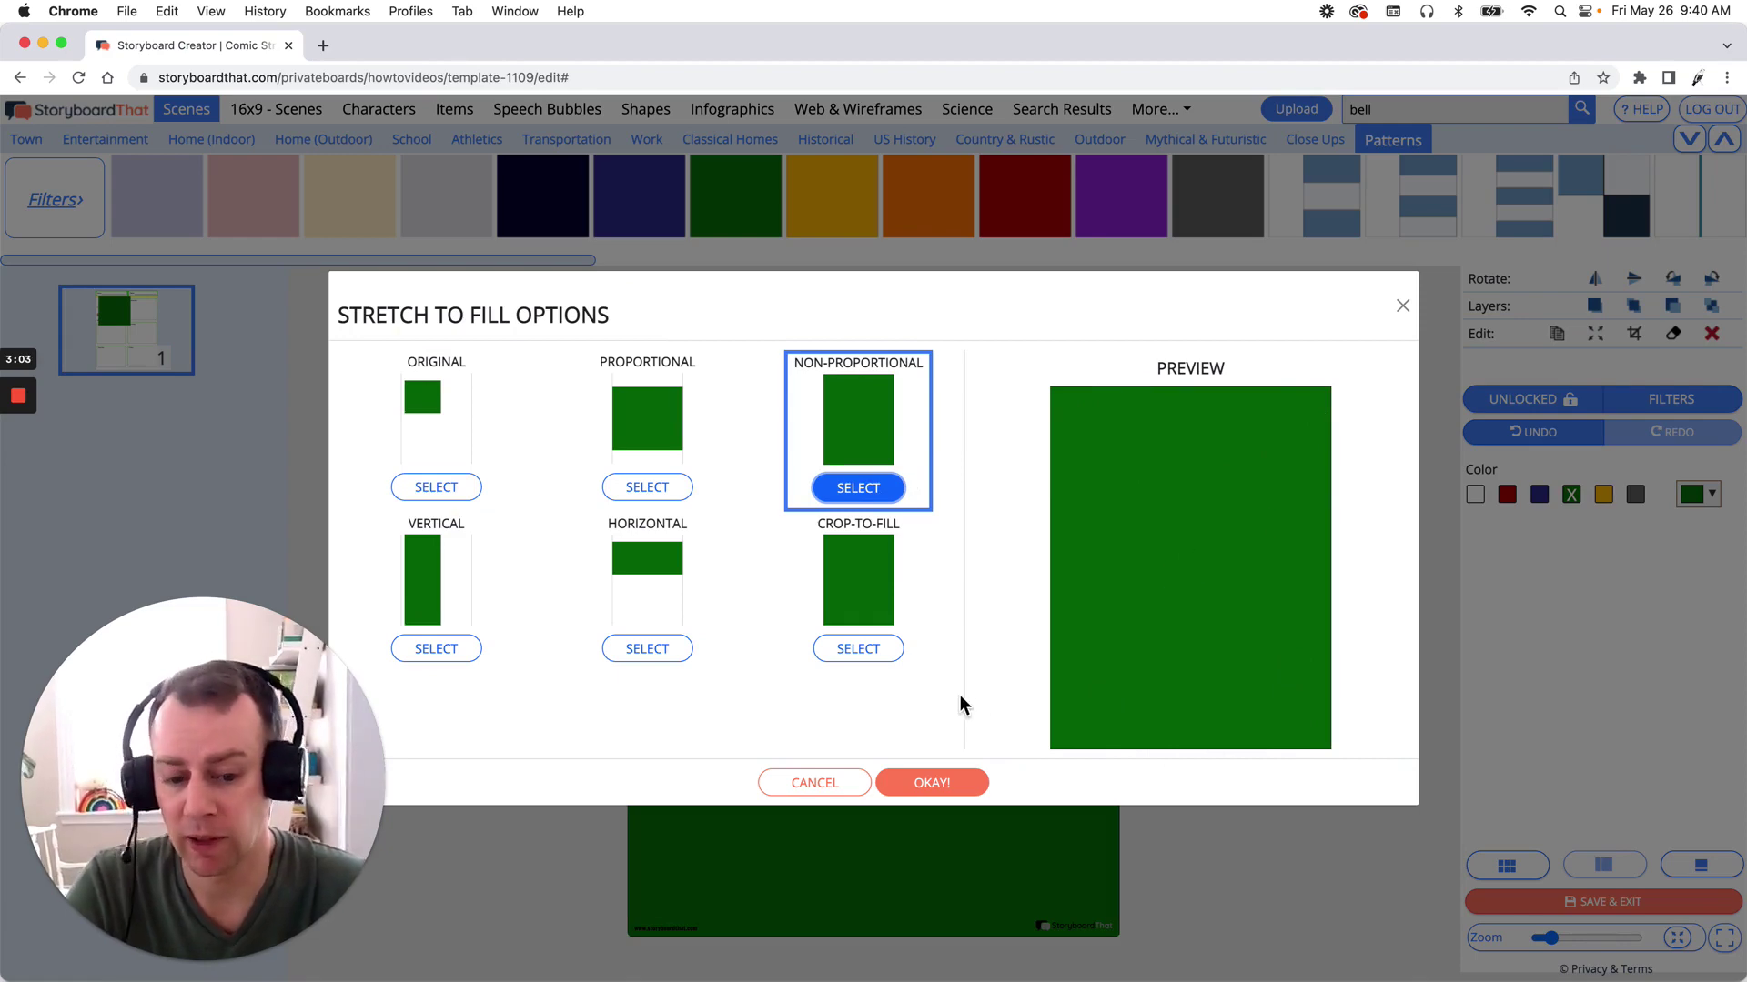
{"action": "left_click", "coordinate": [965, 786]}
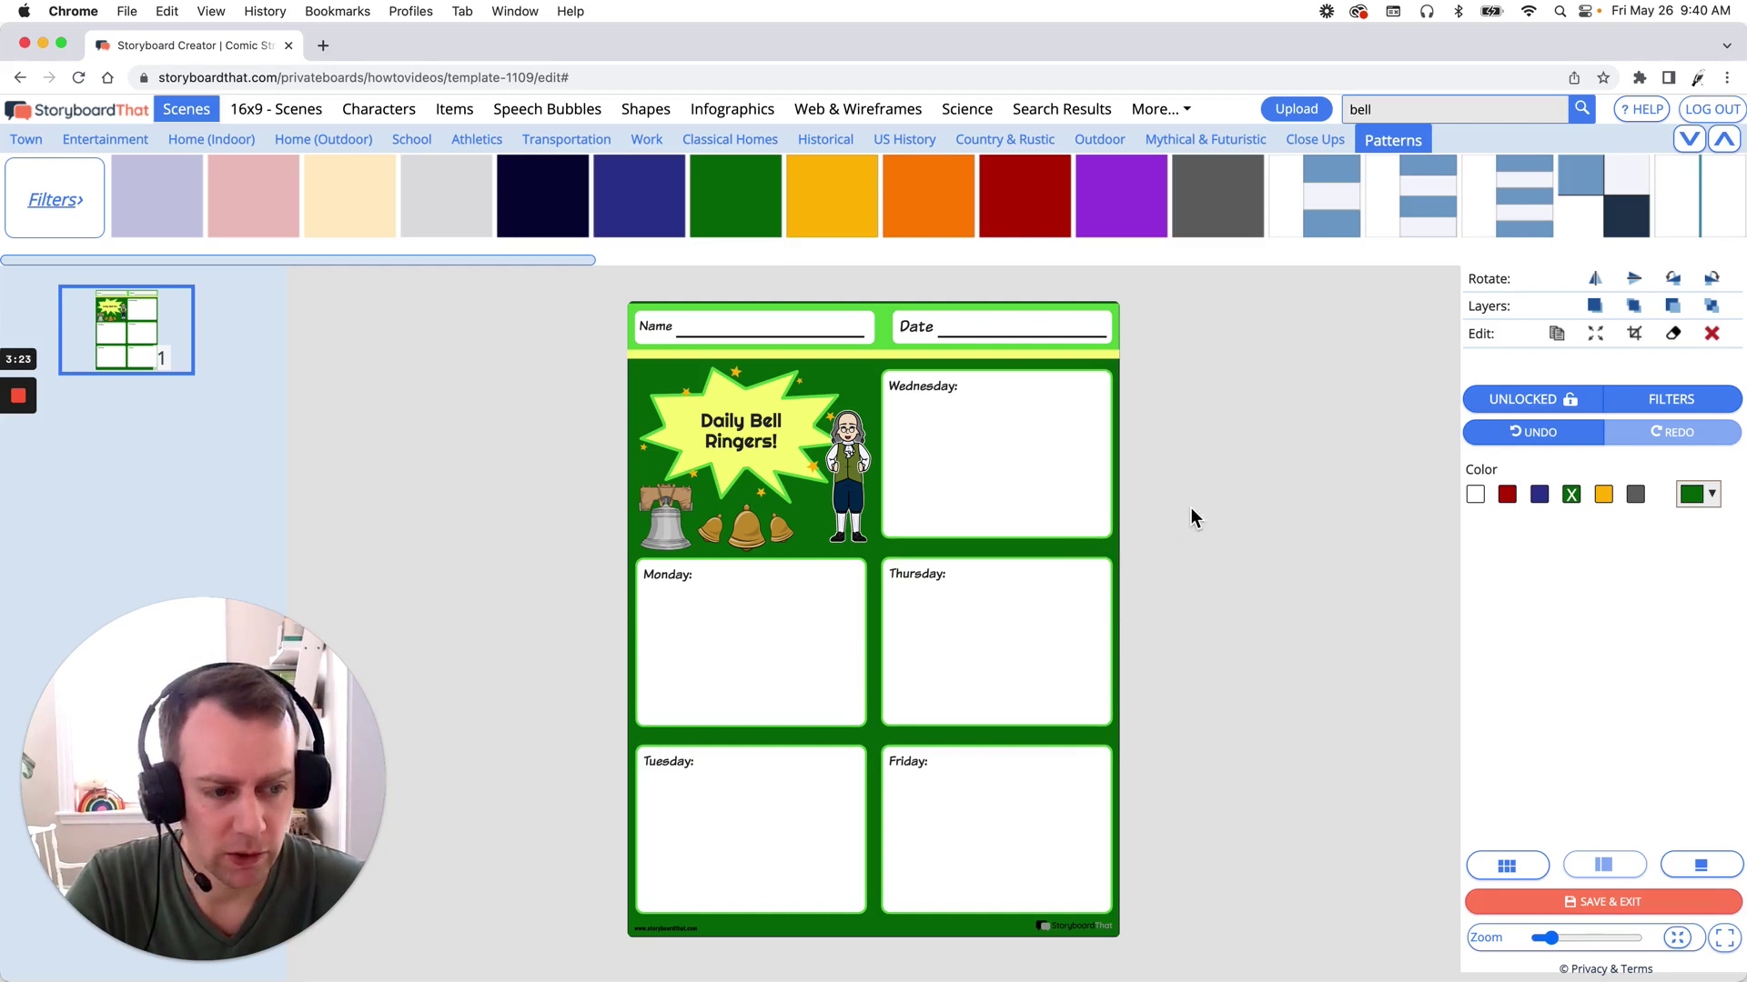
Try the worksheet background in dark red, blue and dark green
{"action": "left_click", "coordinate": [1507, 494]}
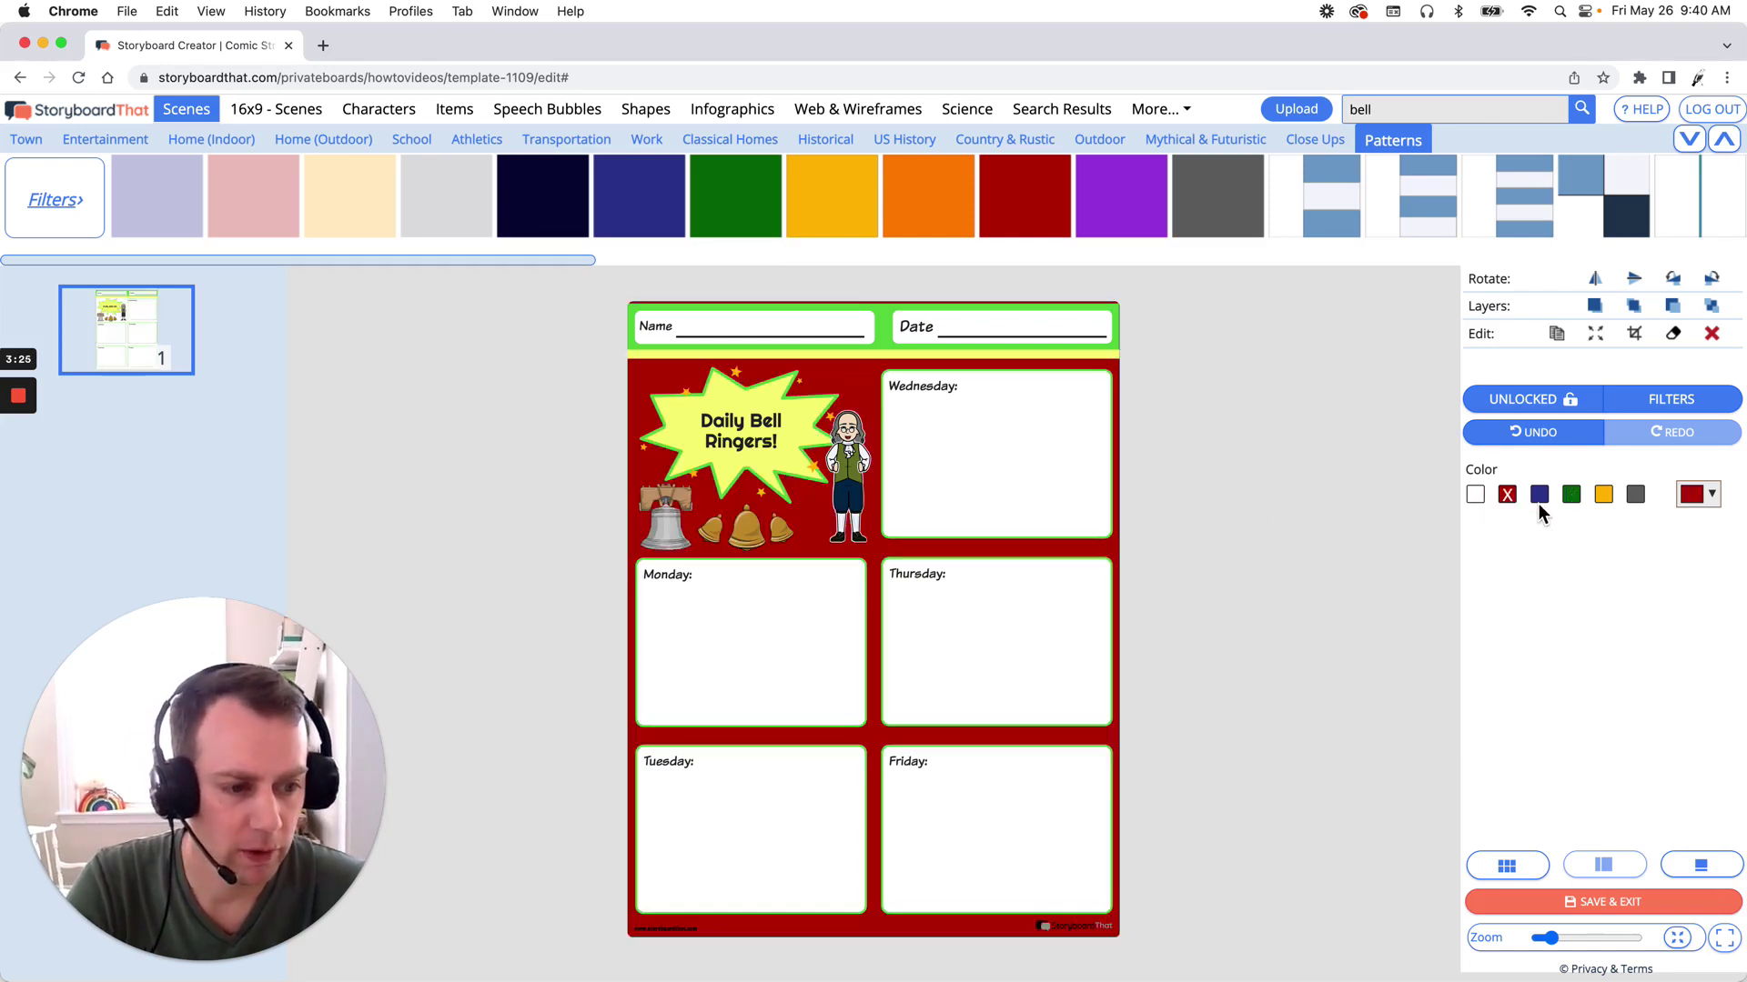
{"action": "left_click", "coordinate": [1539, 494]}
{"action": "left_click", "coordinate": [1572, 496]}
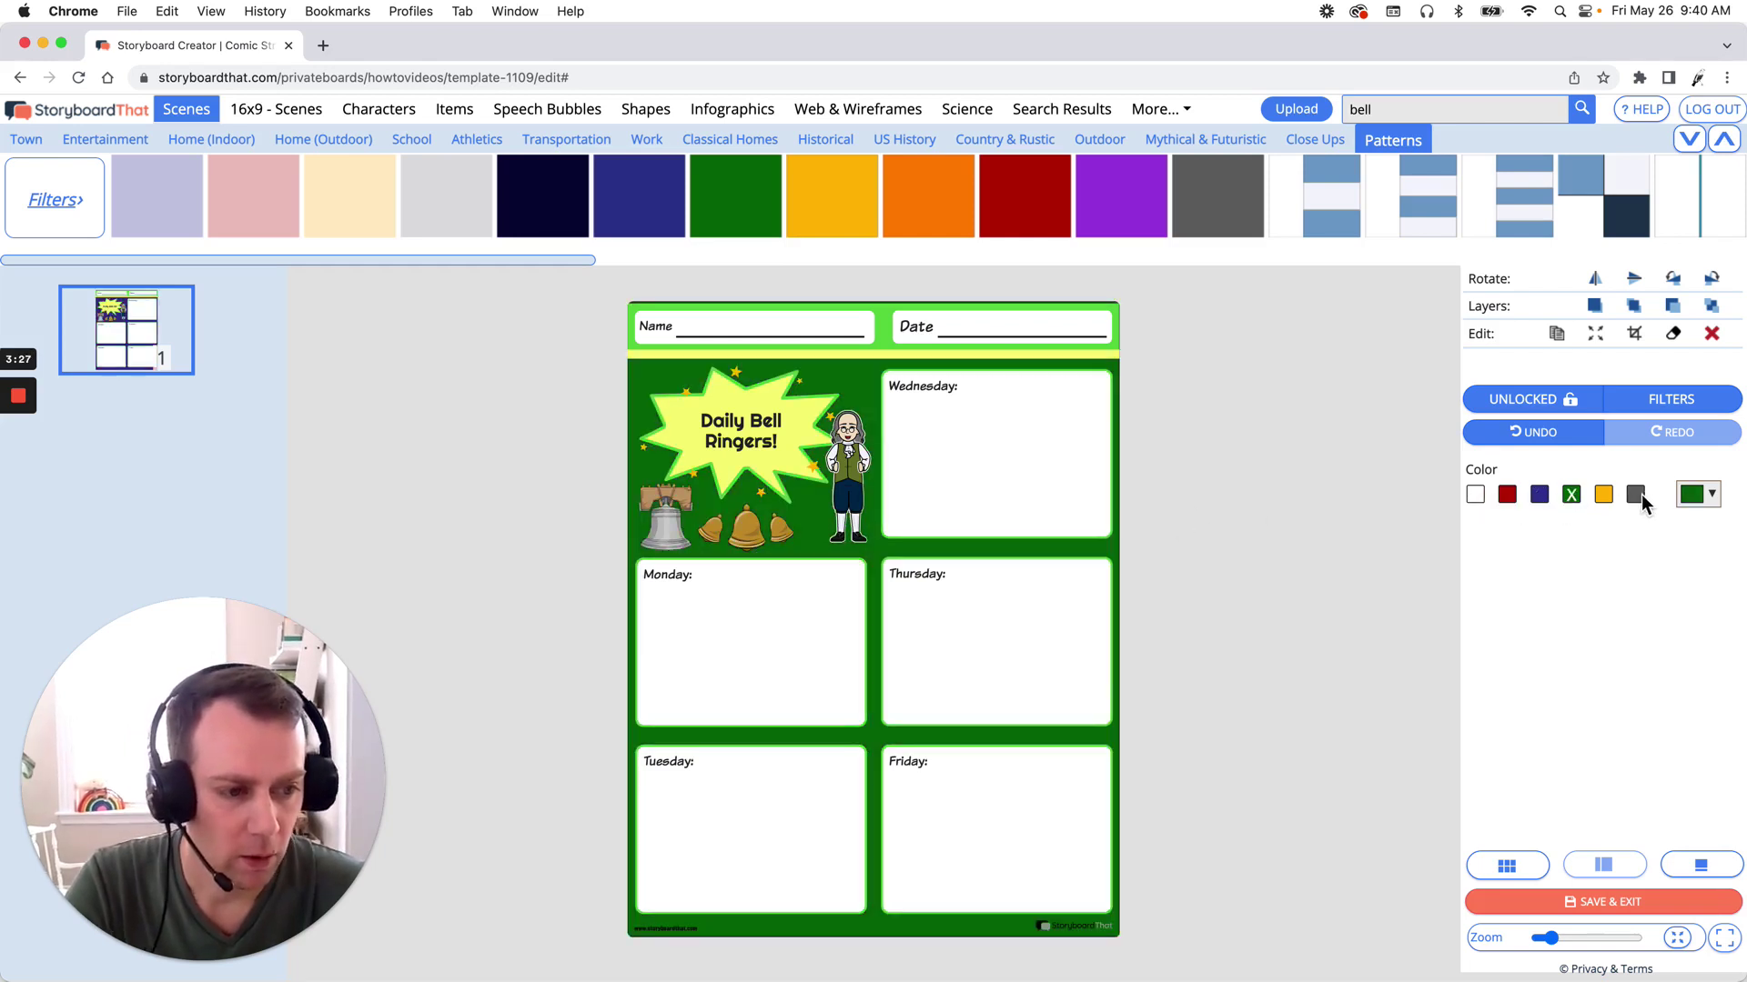
Recolor the worksheet background to a custom light green with red about 150 and green about 239
{"action": "left_click", "coordinate": [1711, 497]}
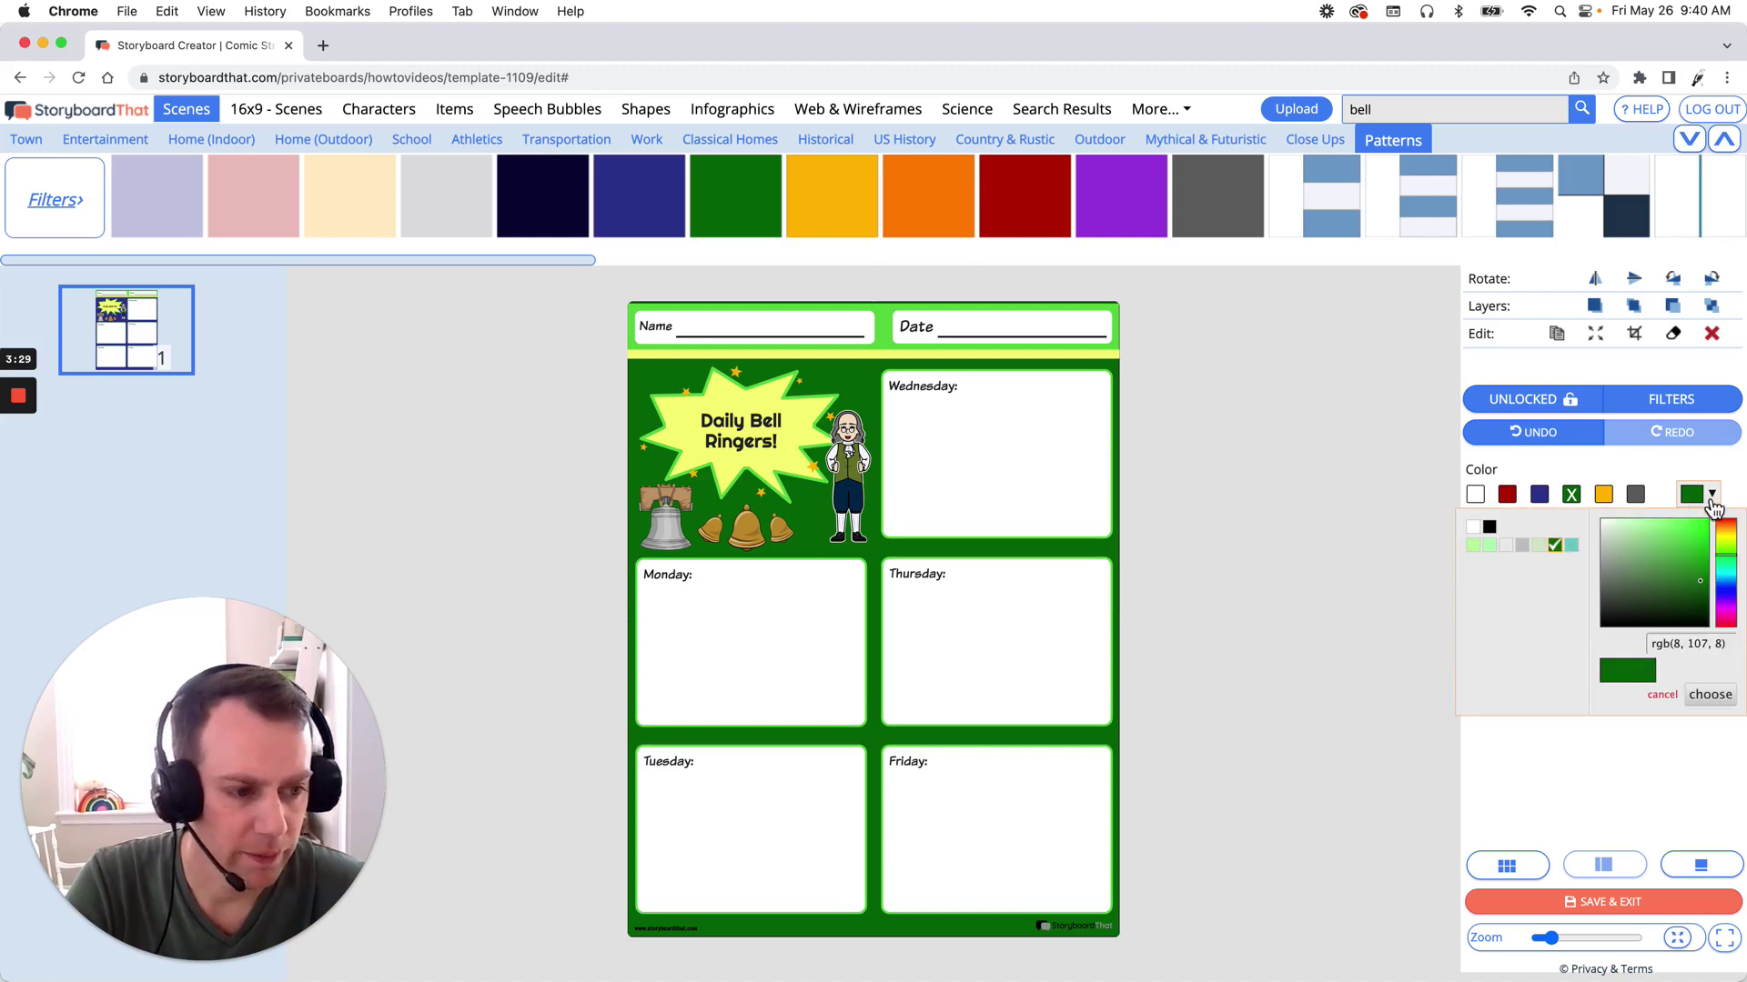
{"action": "left_click_drag", "start_coordinate": [1690, 563], "coordinate": [1653, 537]}
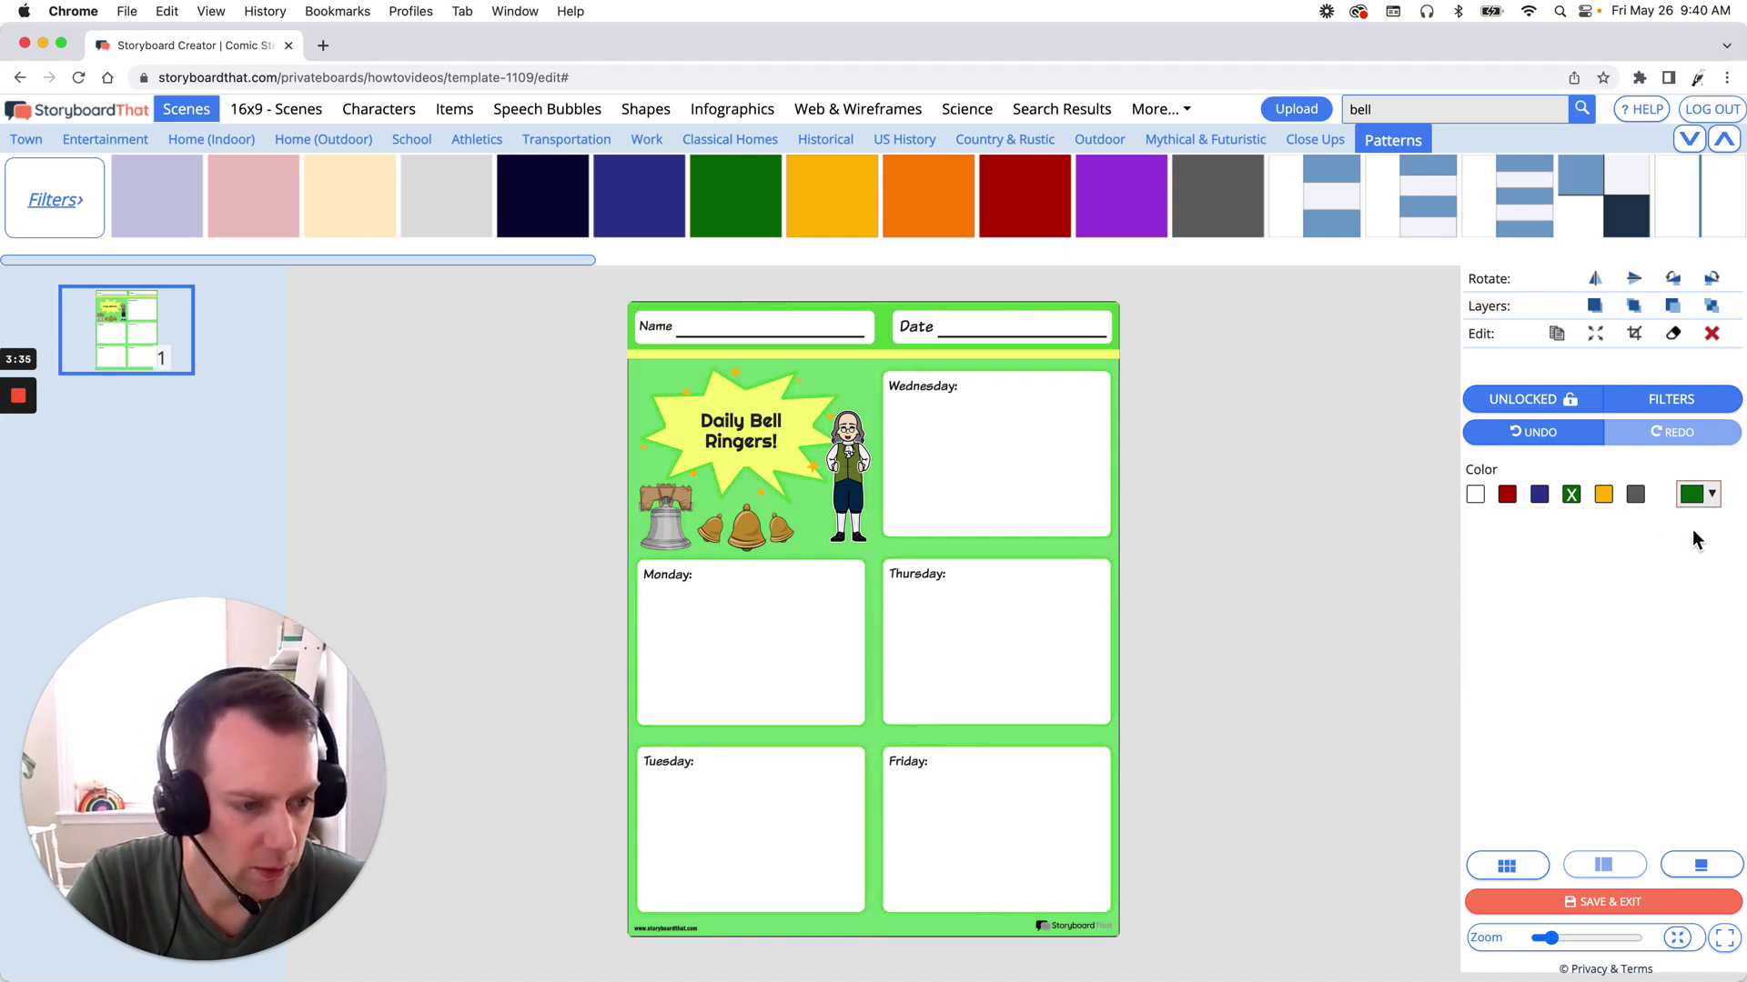
{"action": "left_click", "coordinate": [1692, 495]}
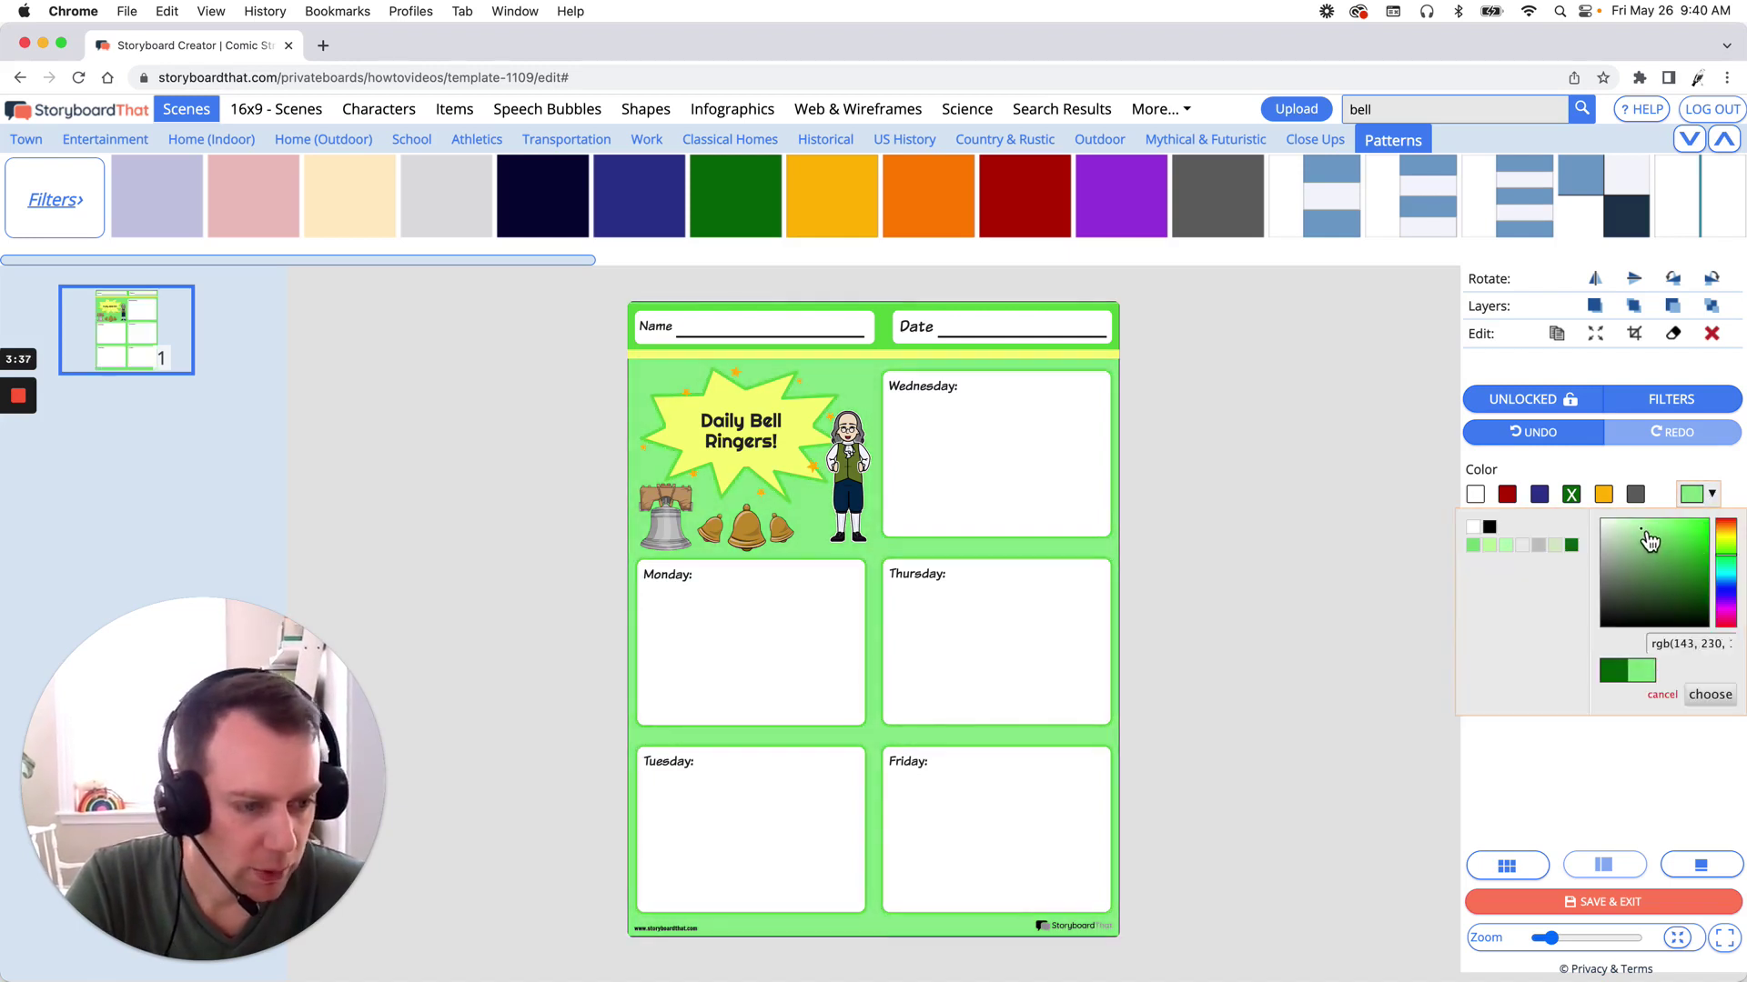
{"action": "left_click", "coordinate": [1646, 531]}
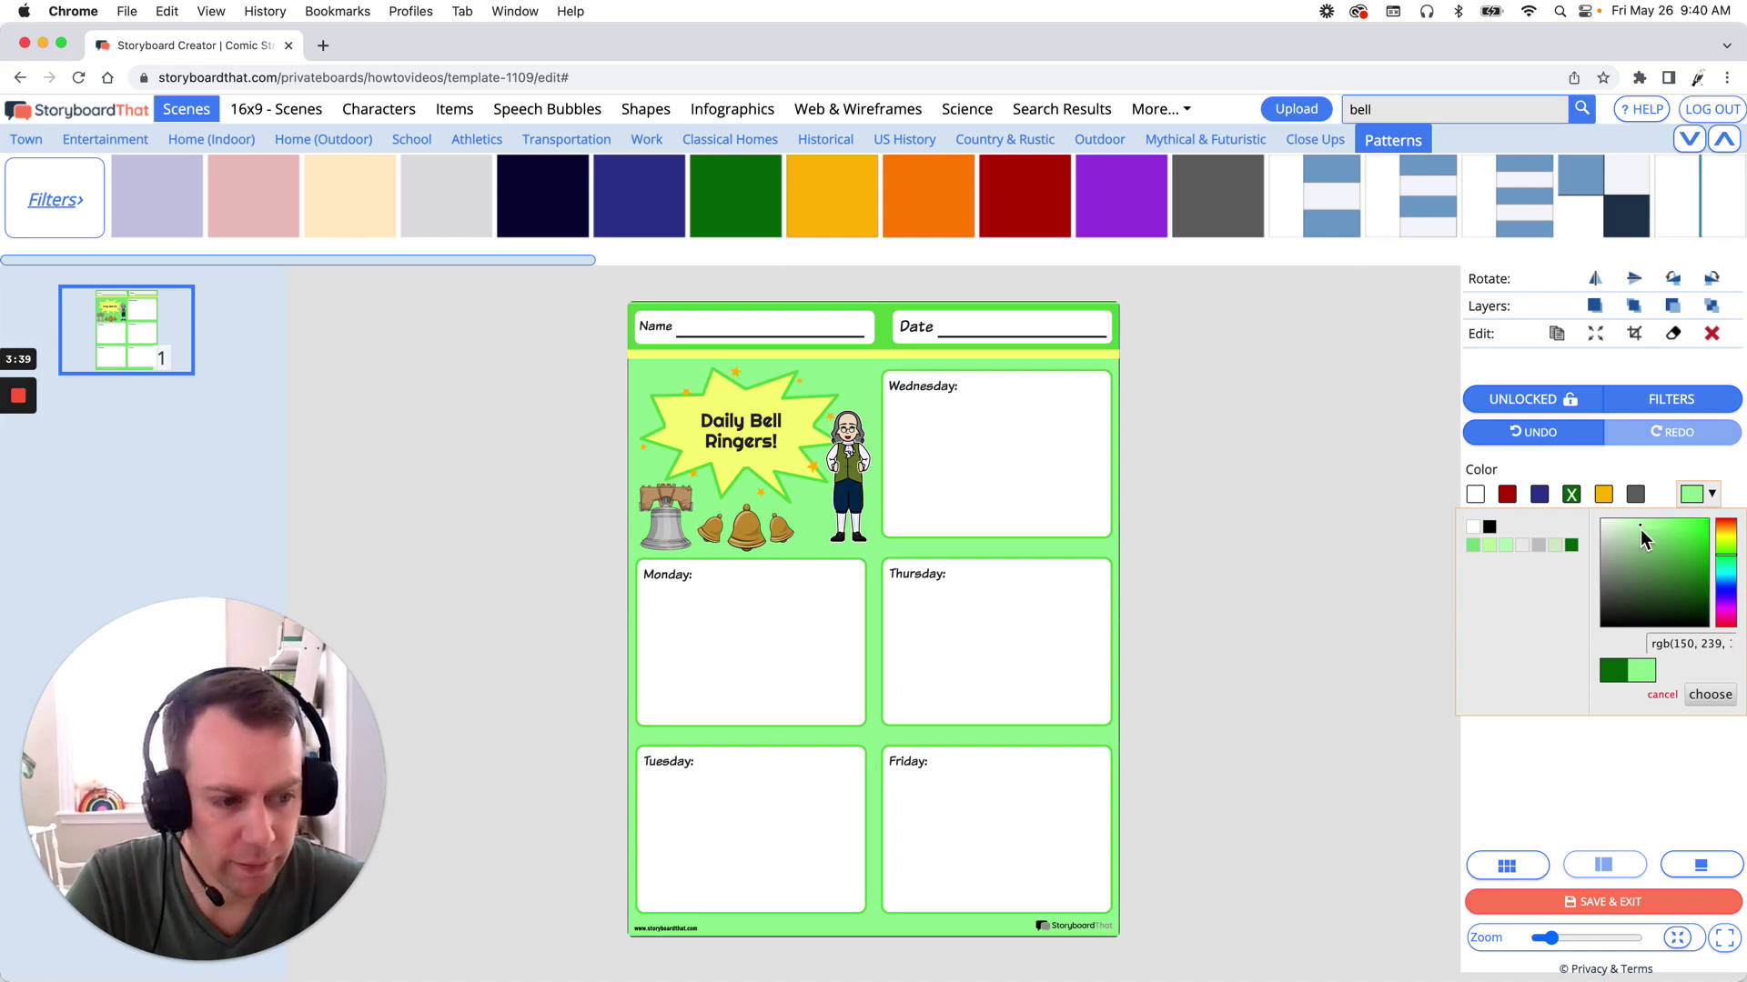
{"action": "left_click", "coordinate": [1709, 695]}
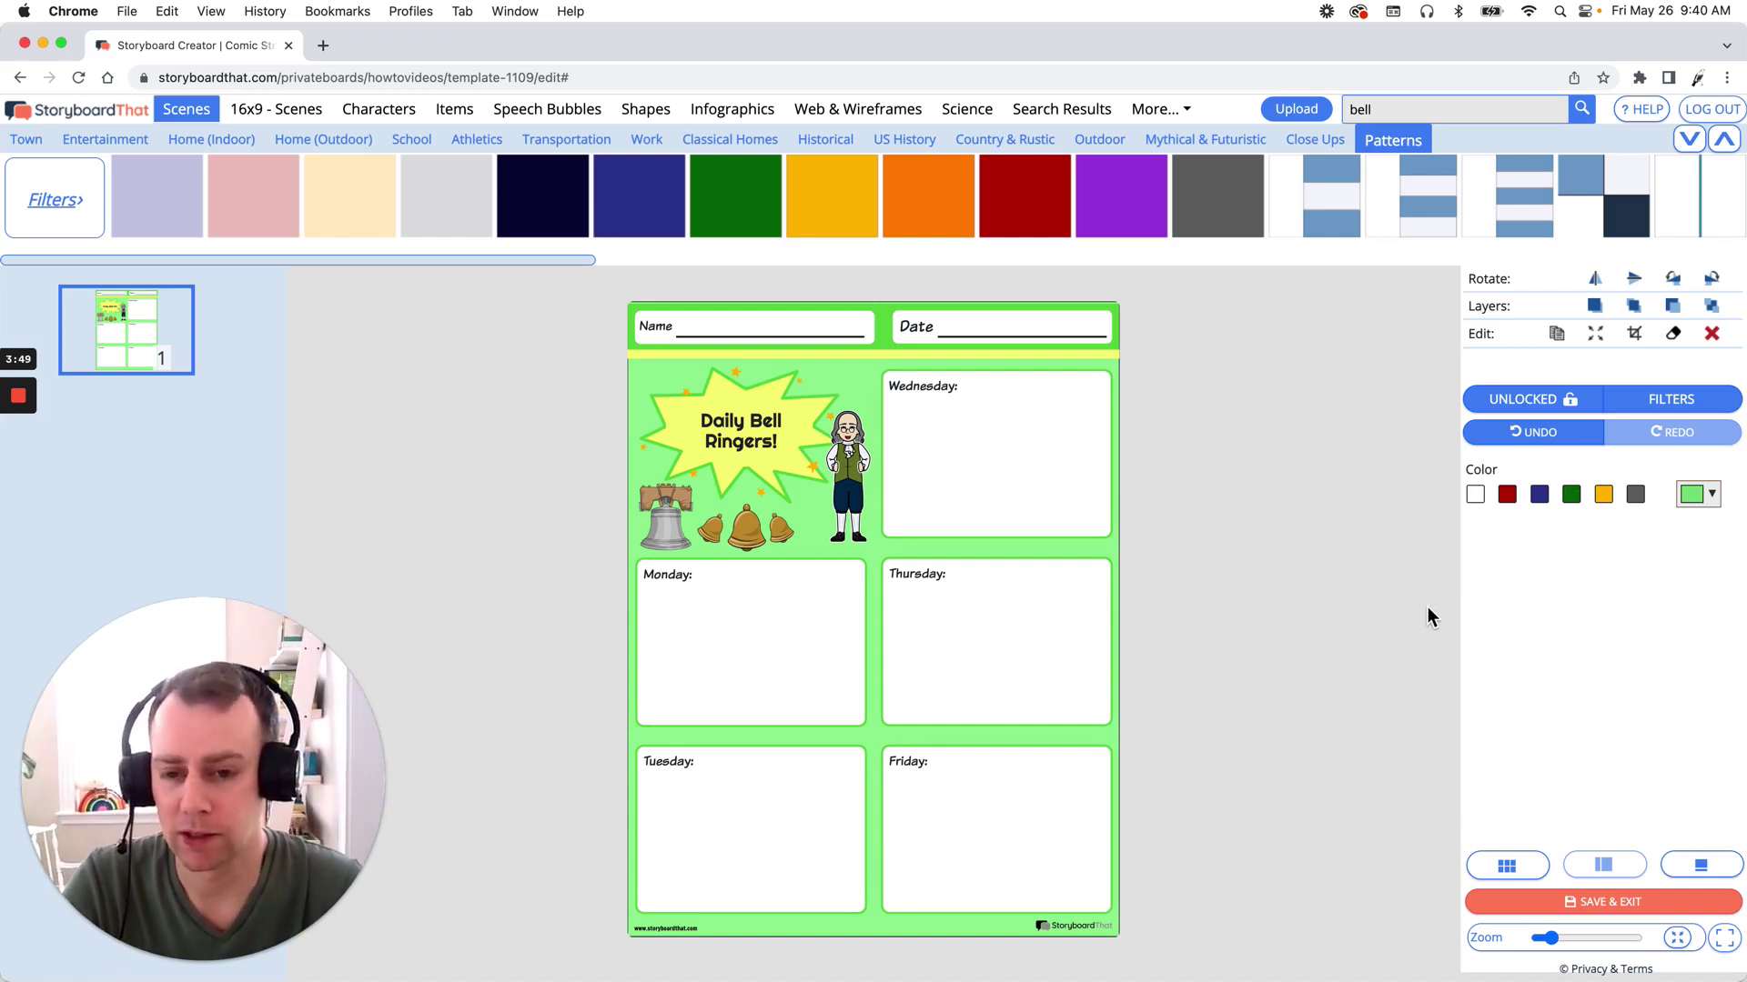
Replace the title text in the yellow burst with "Bell Ringer worksheet"
{"action": "left_click", "coordinate": [768, 449]}
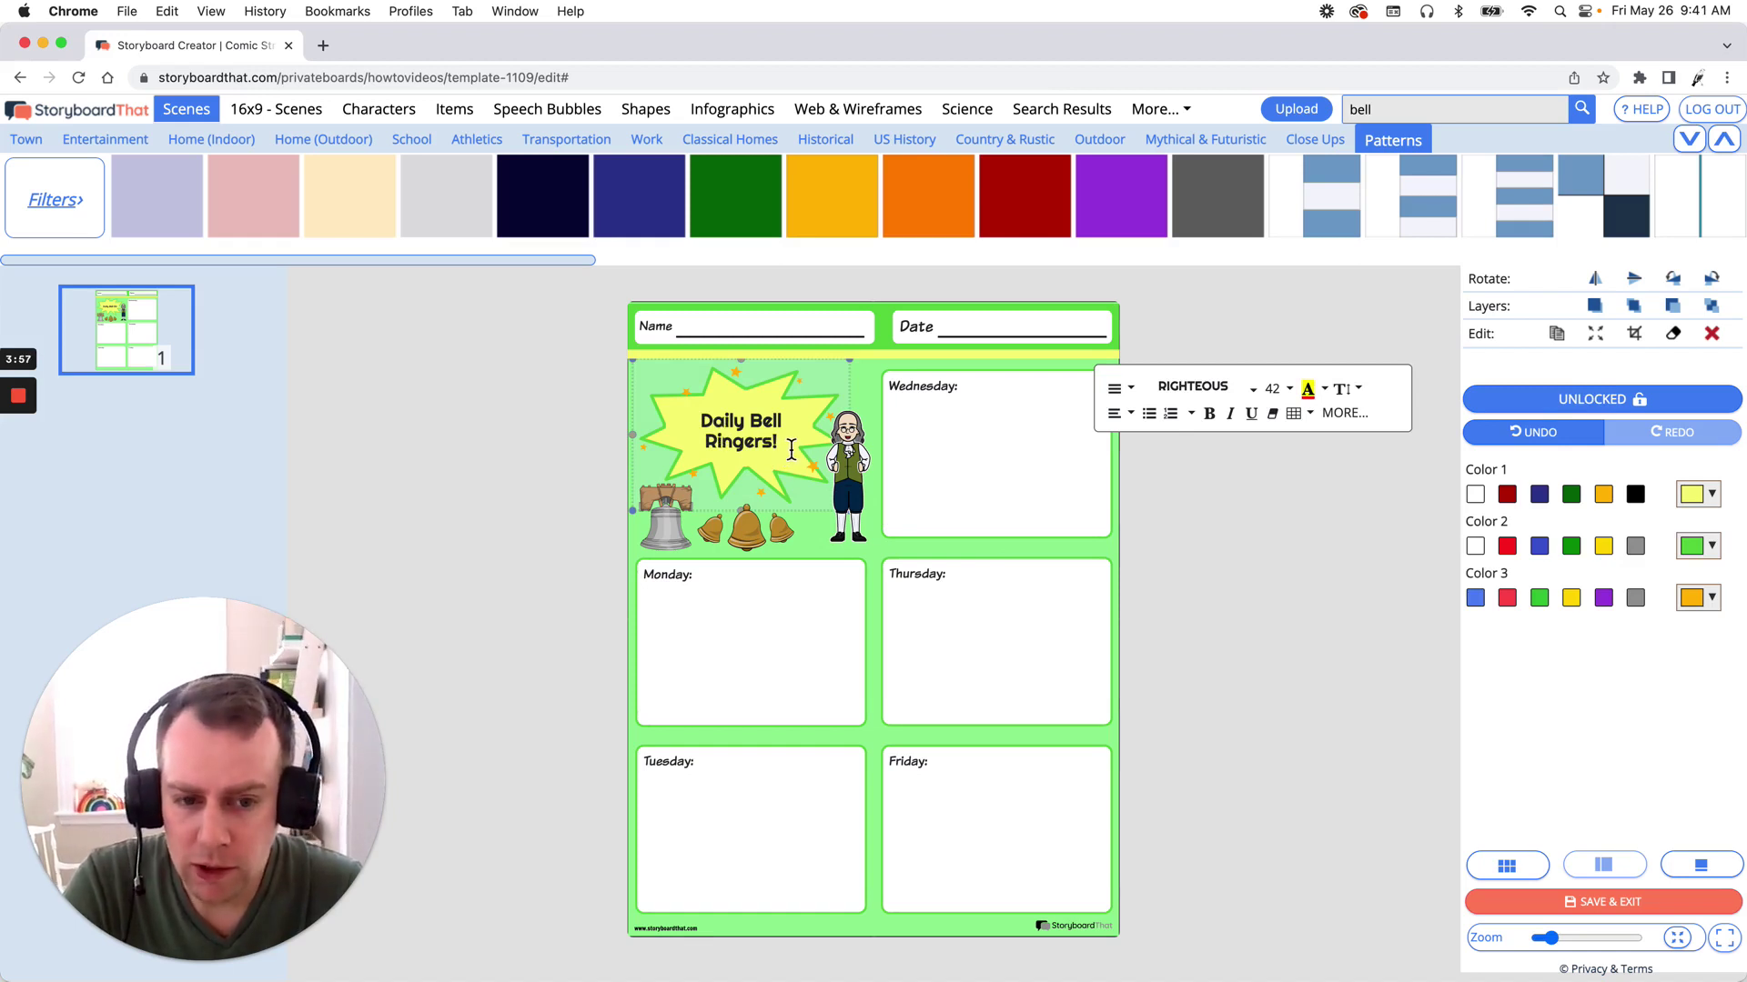
{"action": "left_click_drag", "start_coordinate": [793, 447], "coordinate": [680, 429]}
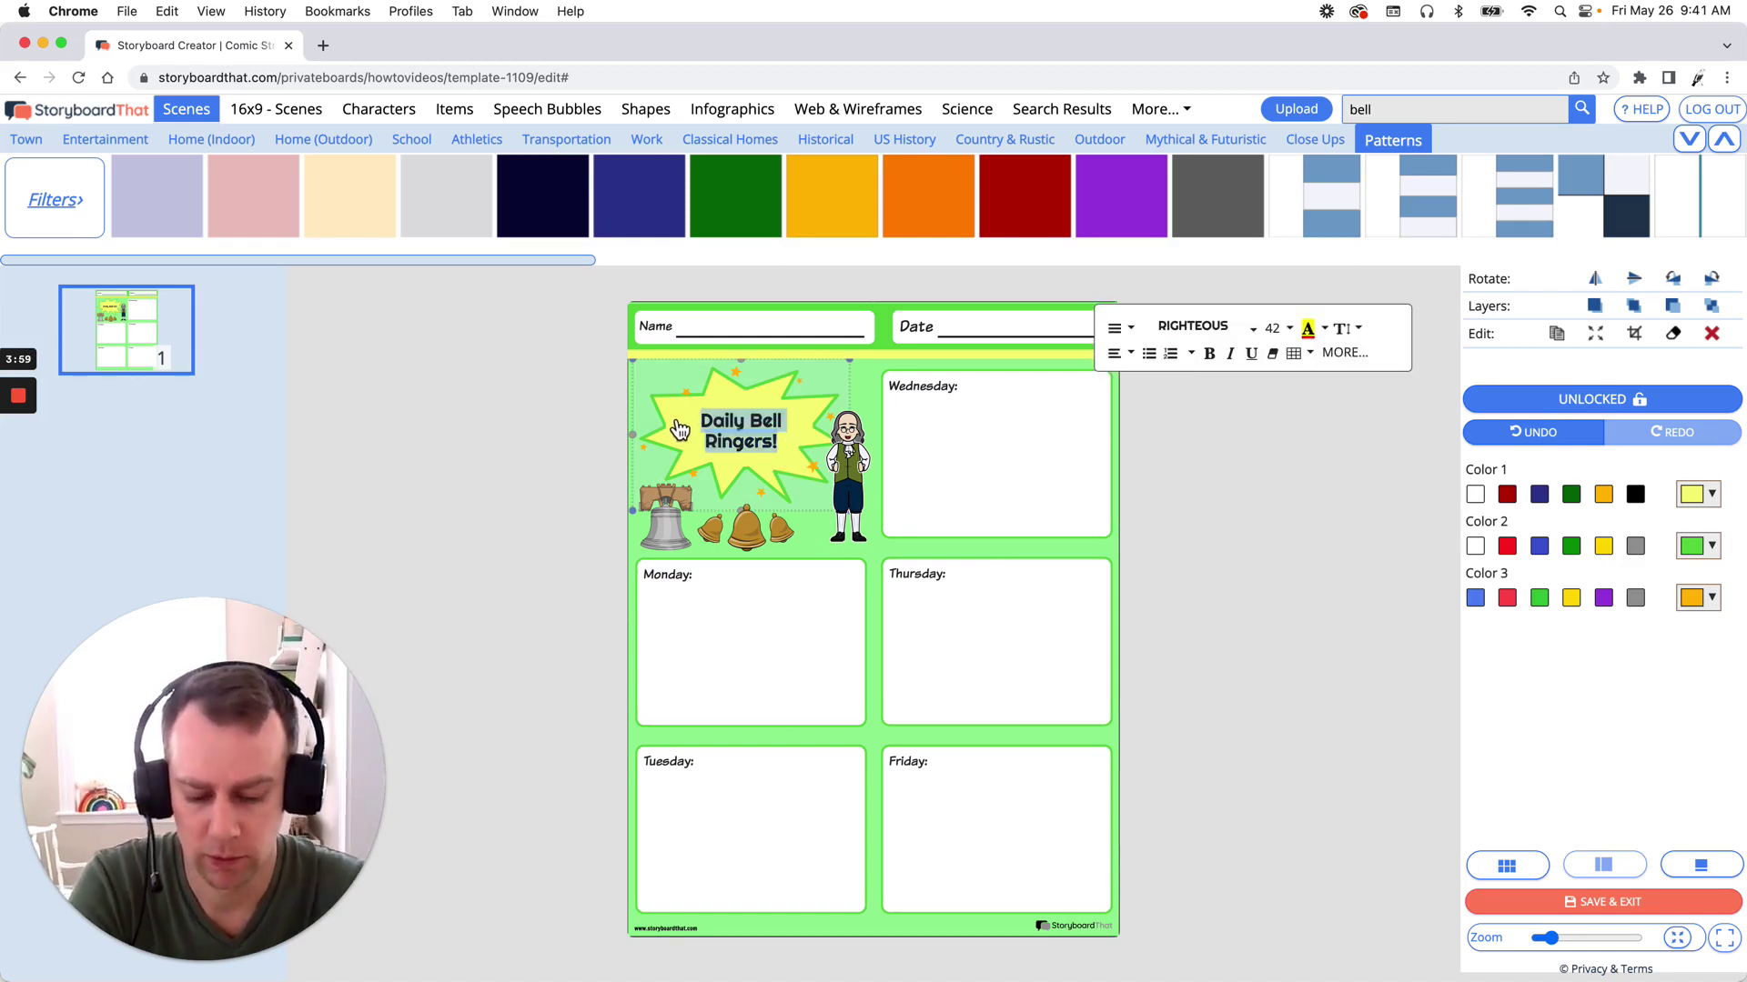
{"action": "type", "text": "Bell Rin"}
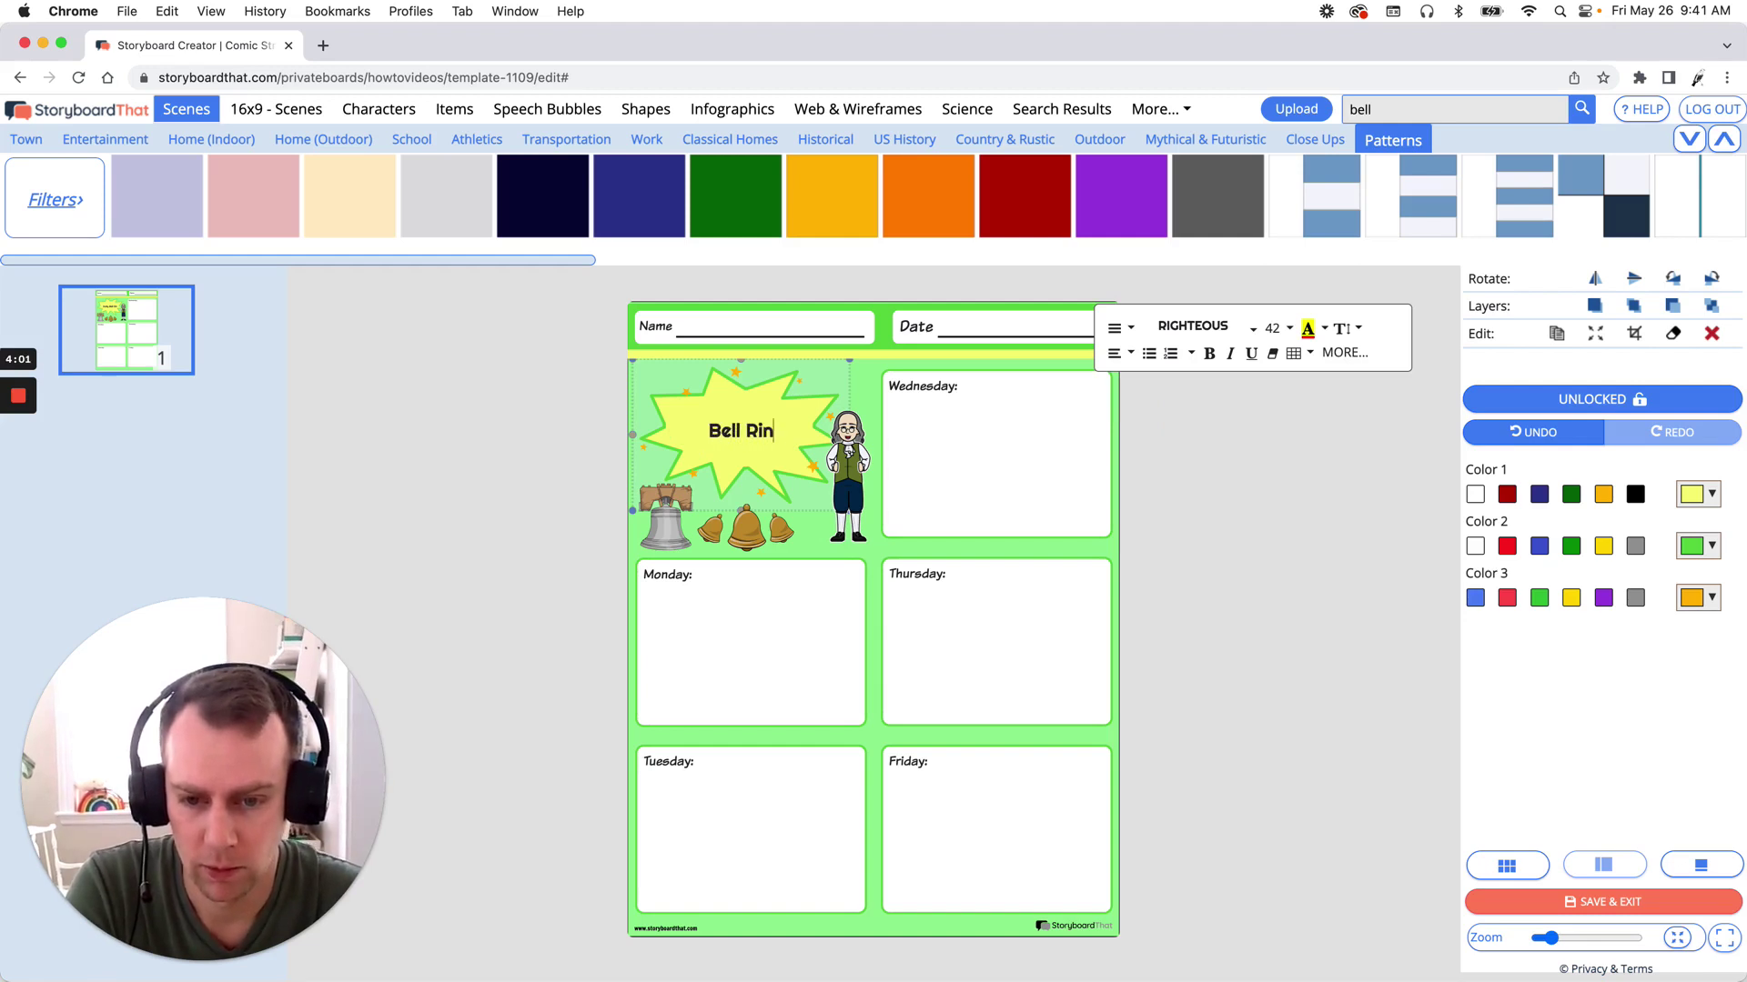
{"action": "type", "text": "ger w"}
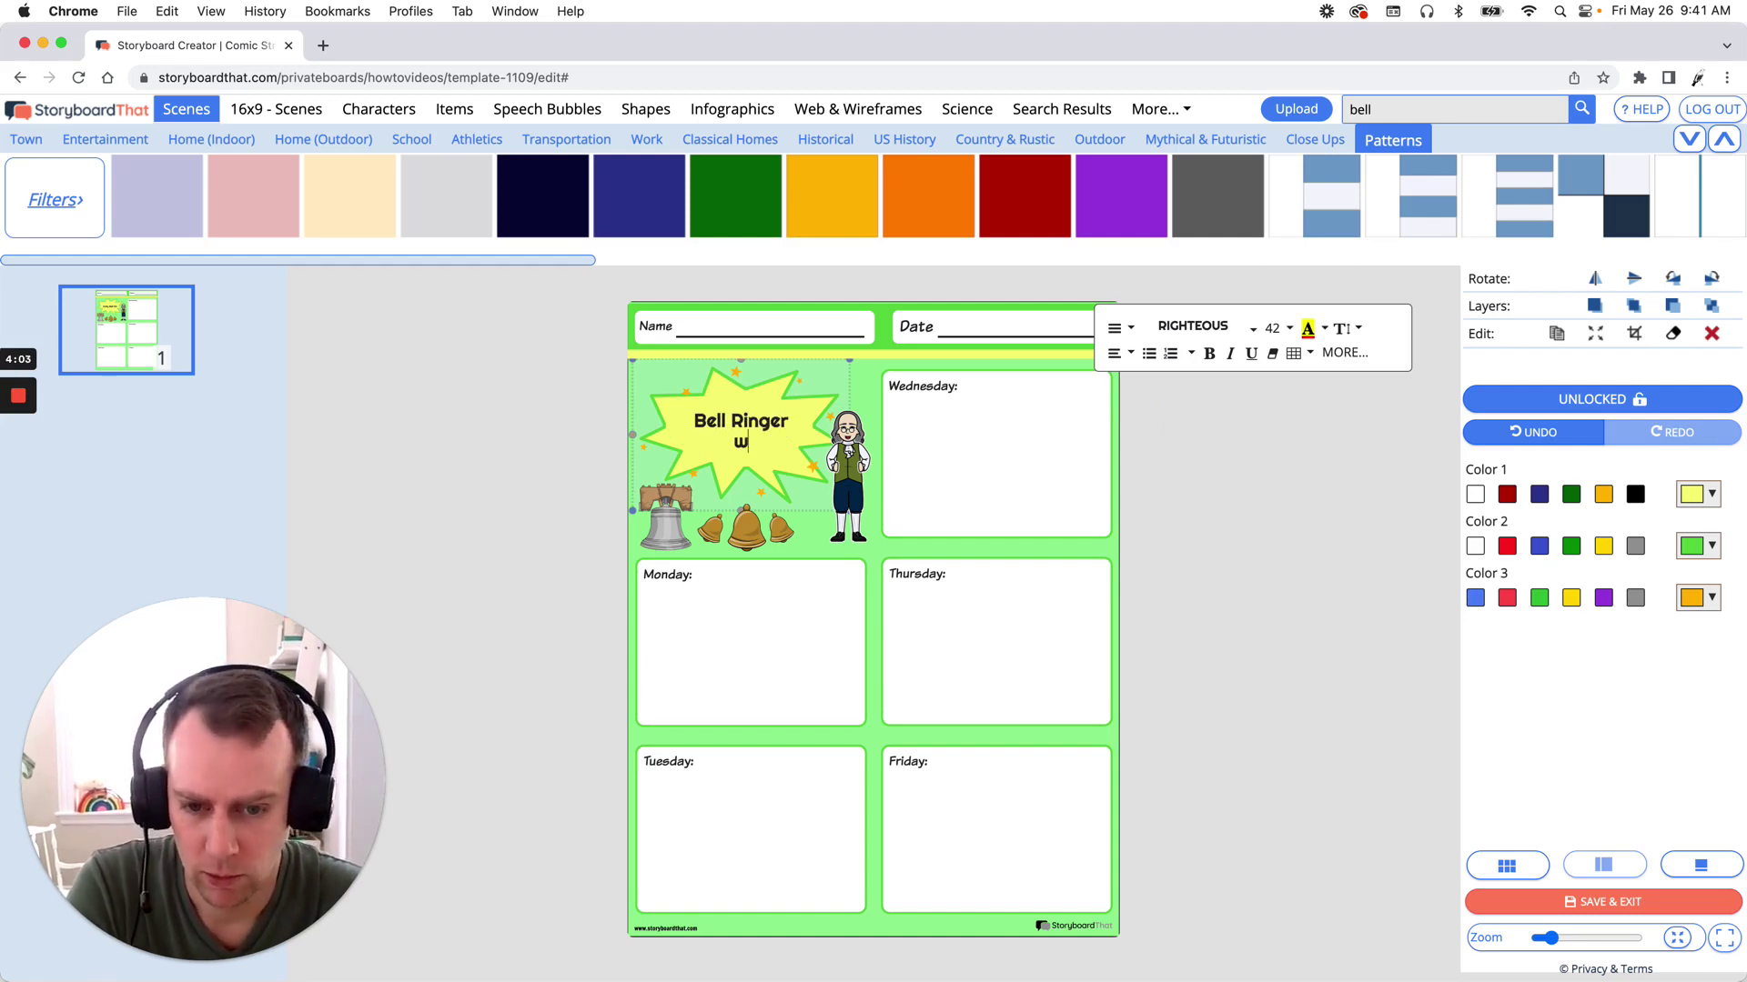
{"action": "type", "text": "orksheet"}
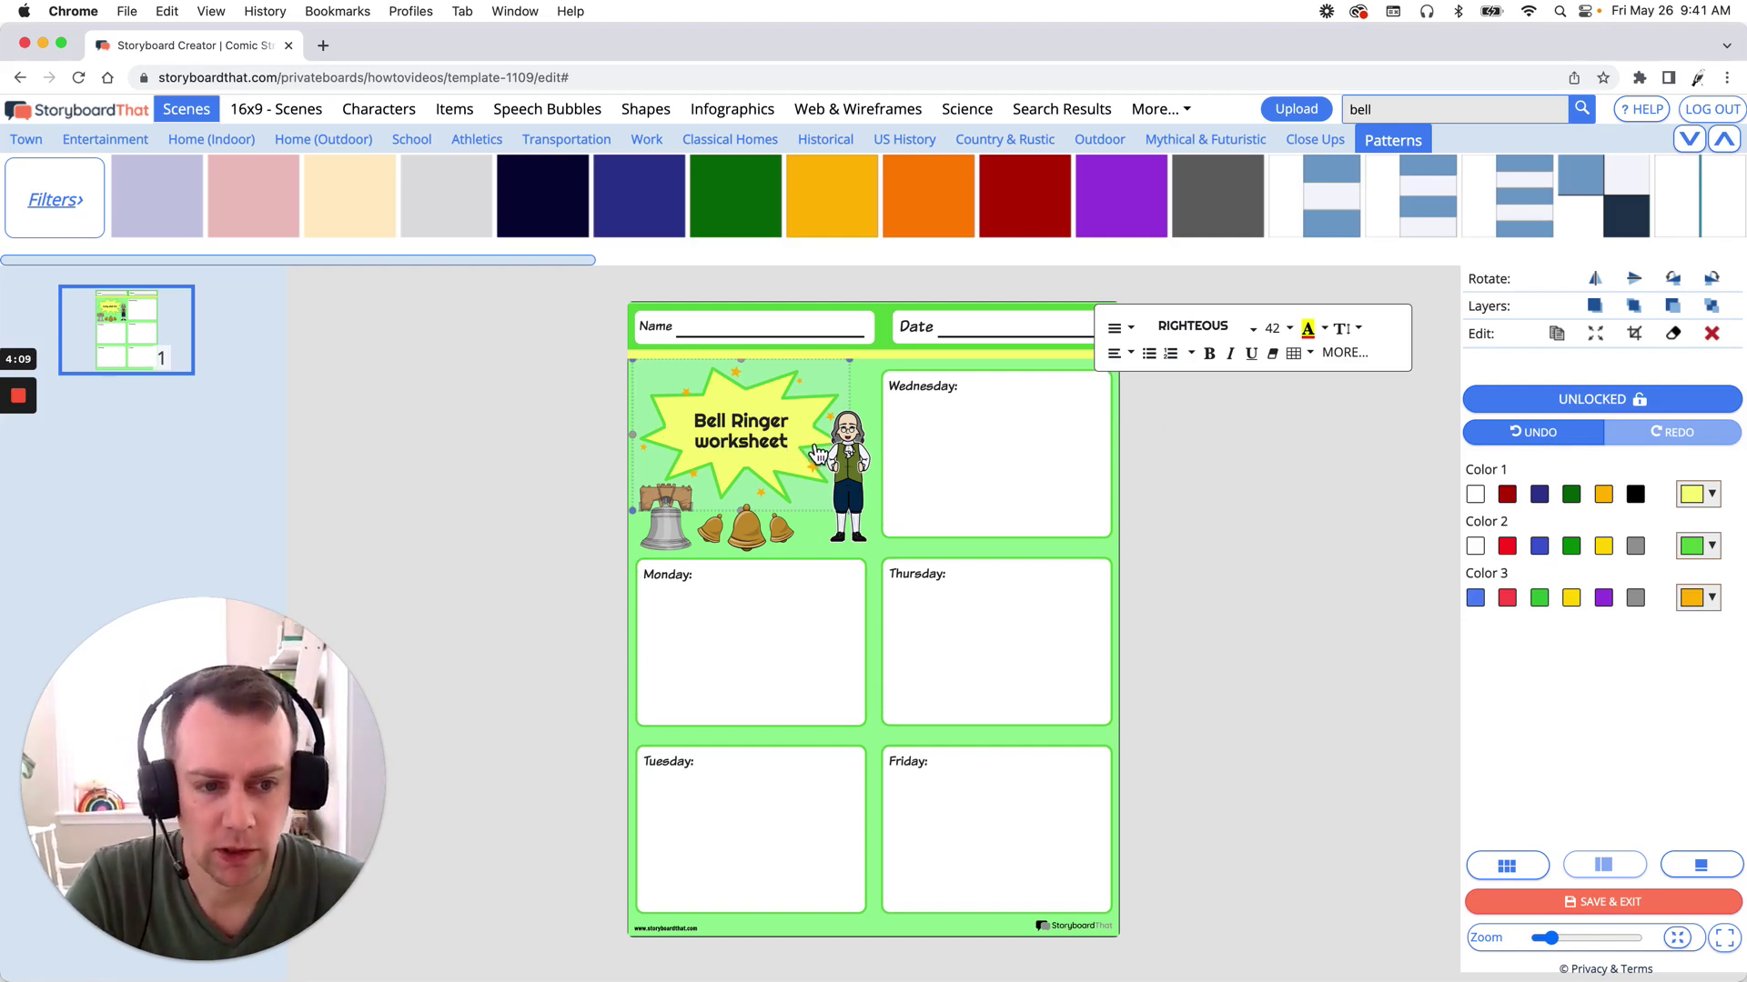
Format the whole burst title in the Berkshire Swash font at size 54
{"action": "triple_click", "coordinate": [758, 444]}
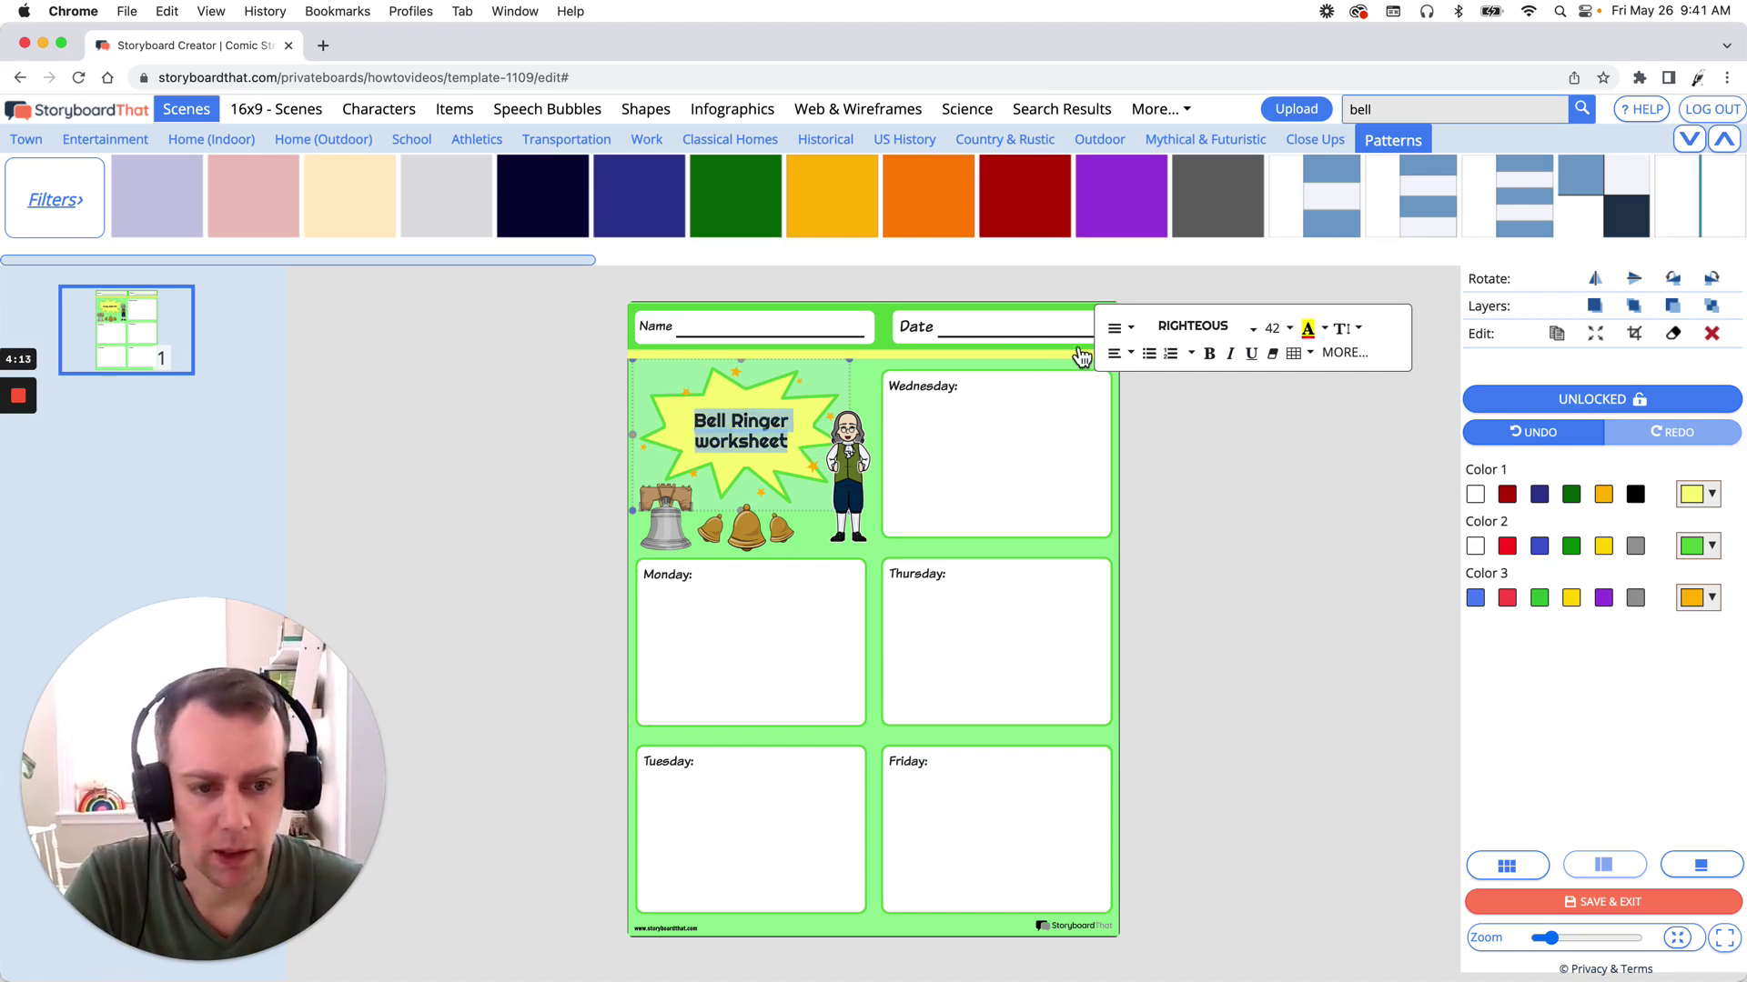
{"action": "left_click", "coordinate": [1216, 336]}
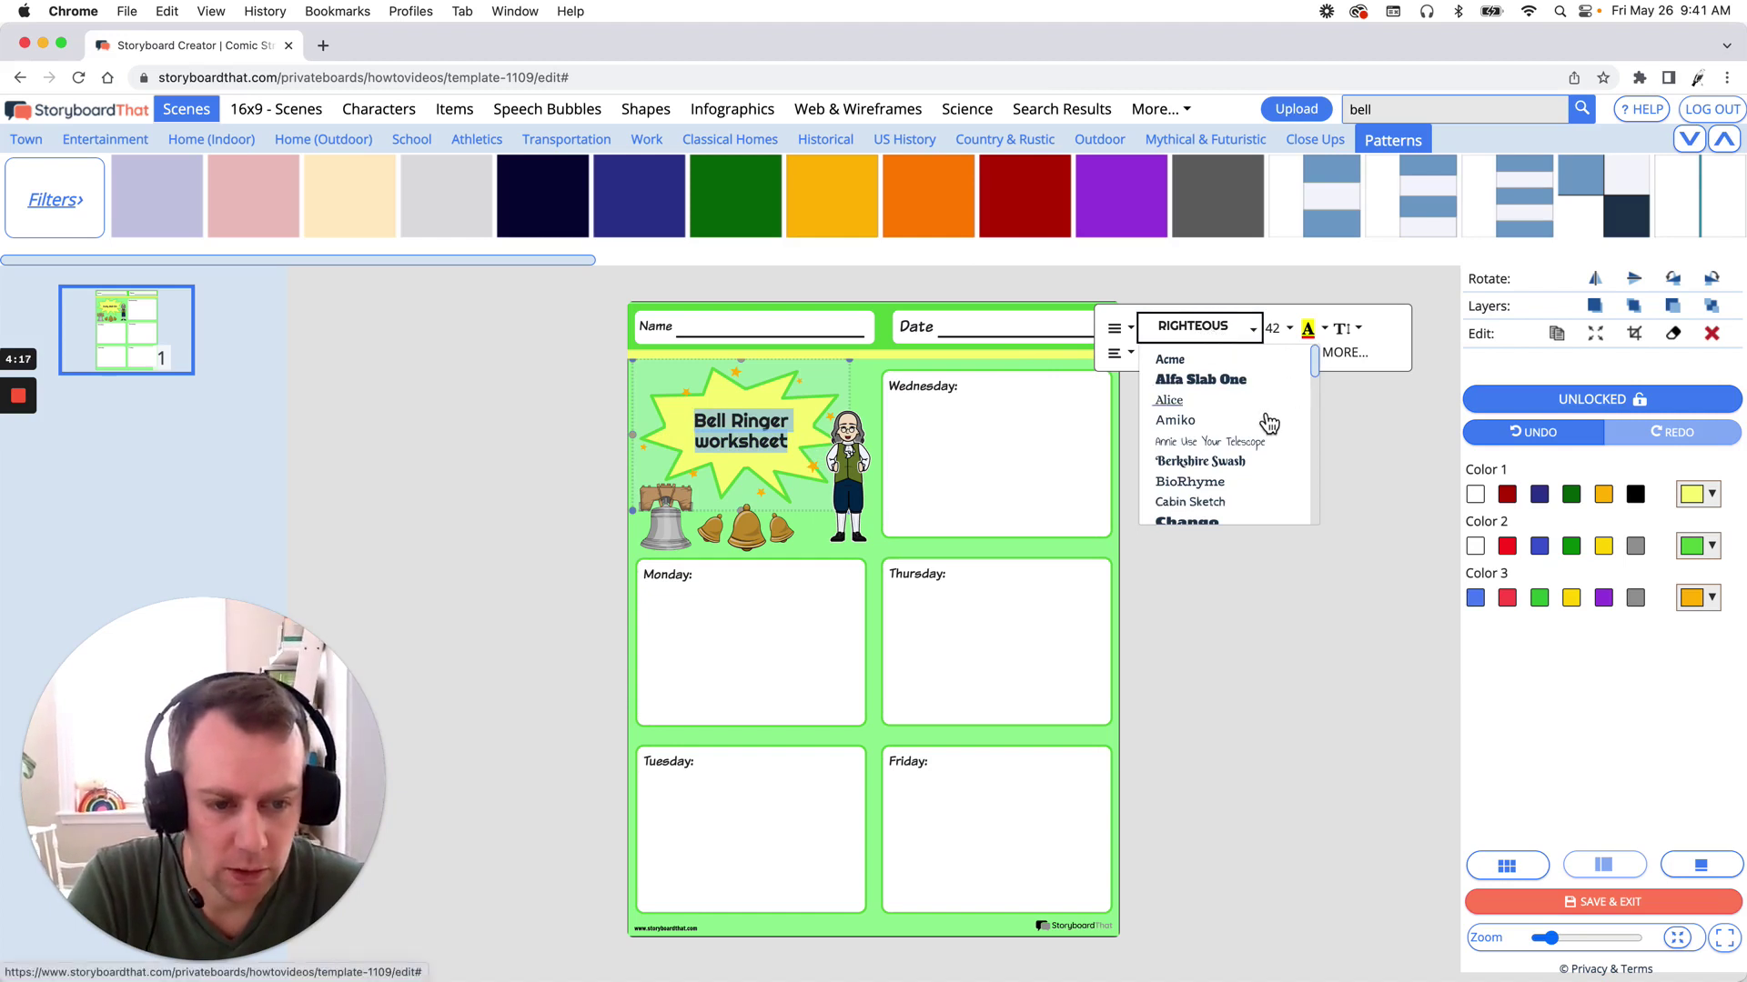
{"action": "scroll", "coordinate": [1268, 421], "scroll_direction": "down", "scroll_amount": 1}
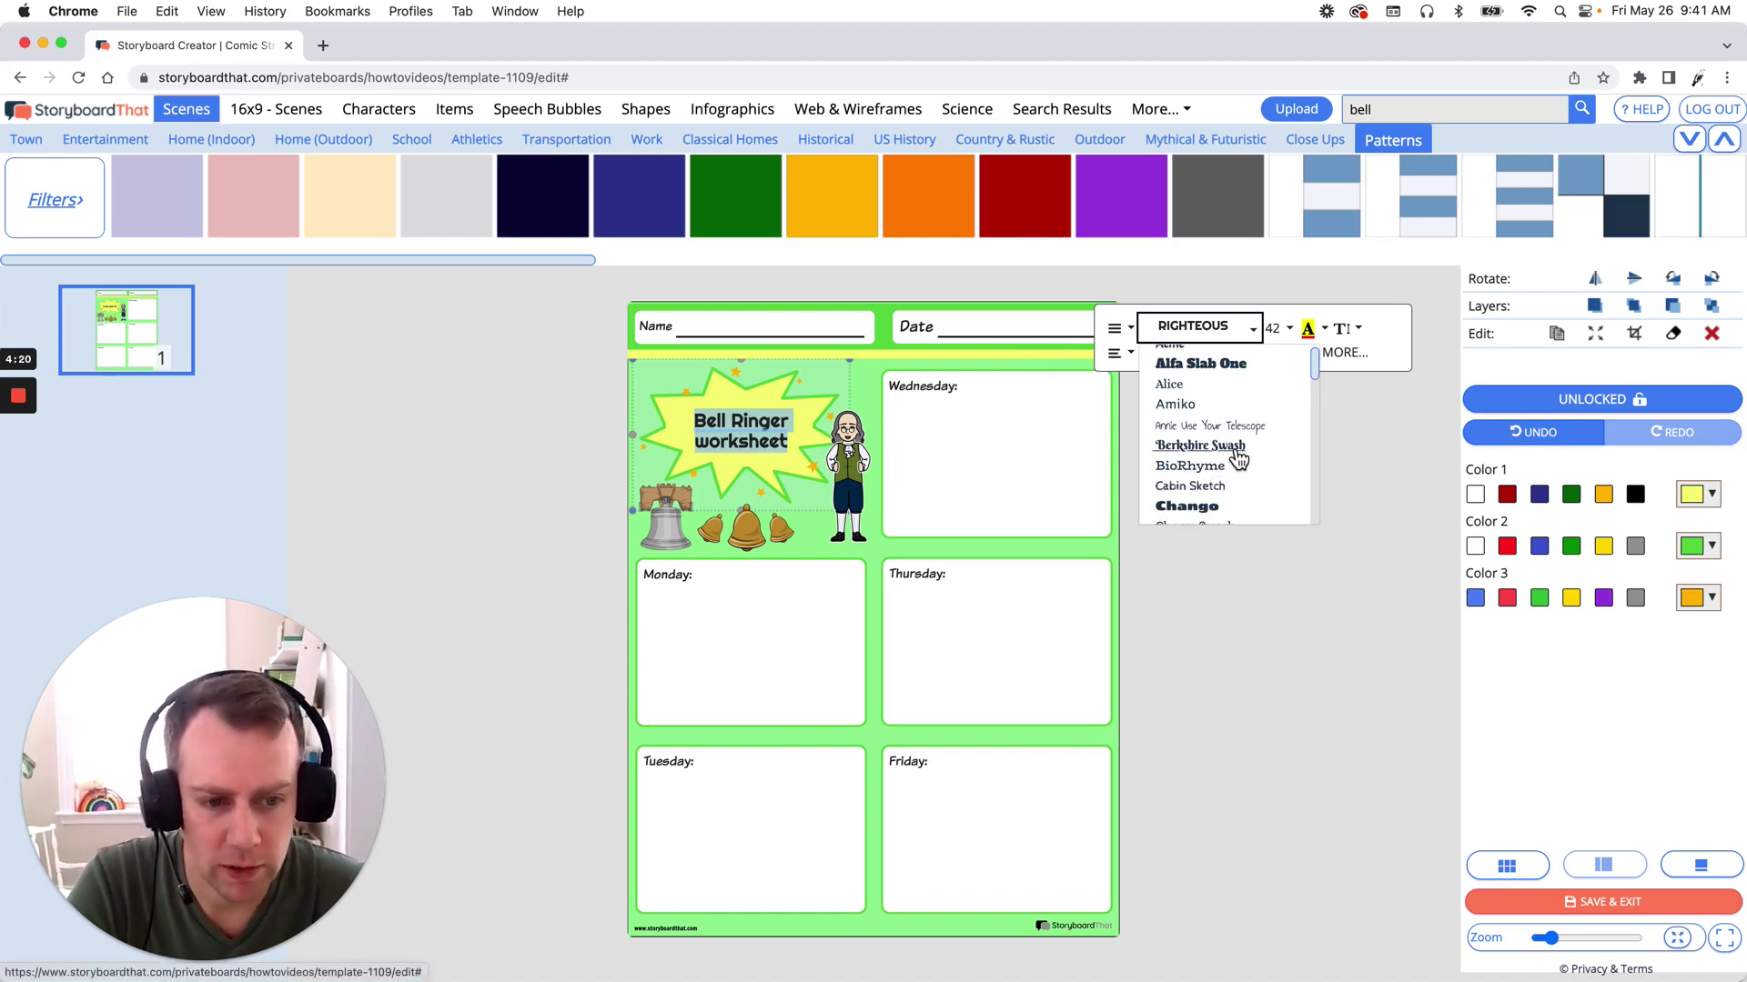
{"action": "left_click", "coordinate": [1237, 455]}
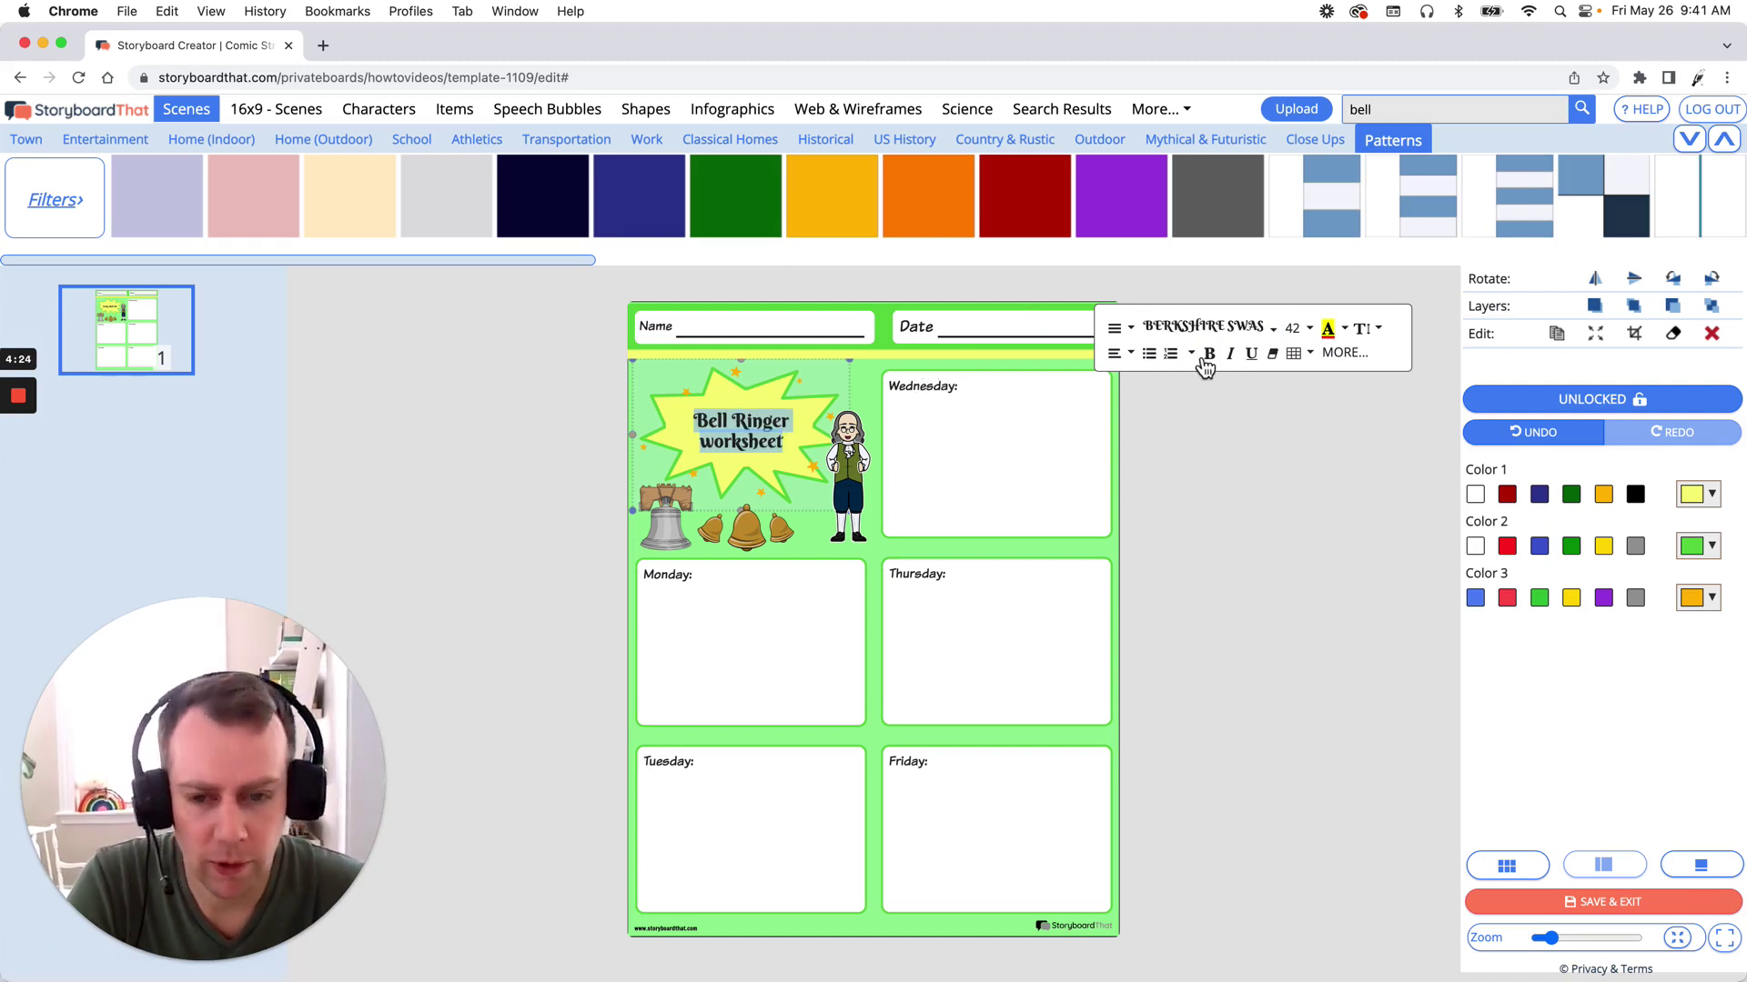
{"action": "left_click", "coordinate": [1310, 329]}
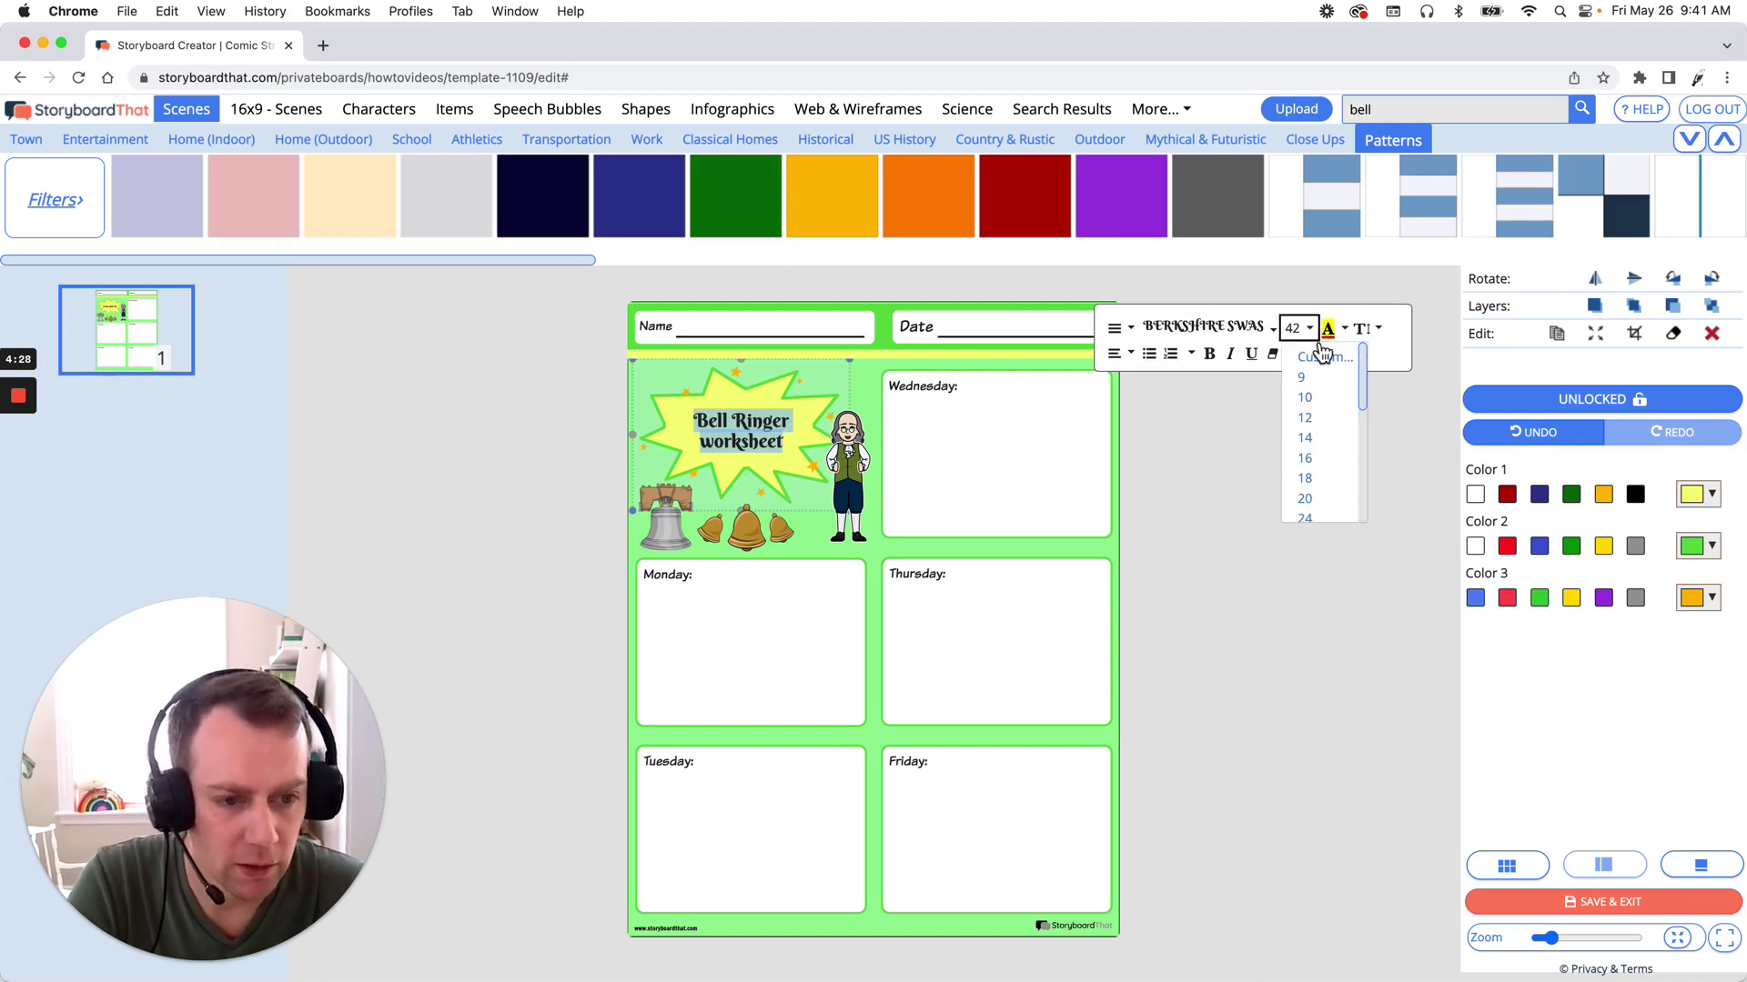
{"action": "scroll", "coordinate": [1330, 411], "scroll_direction": "down", "scroll_amount": 2}
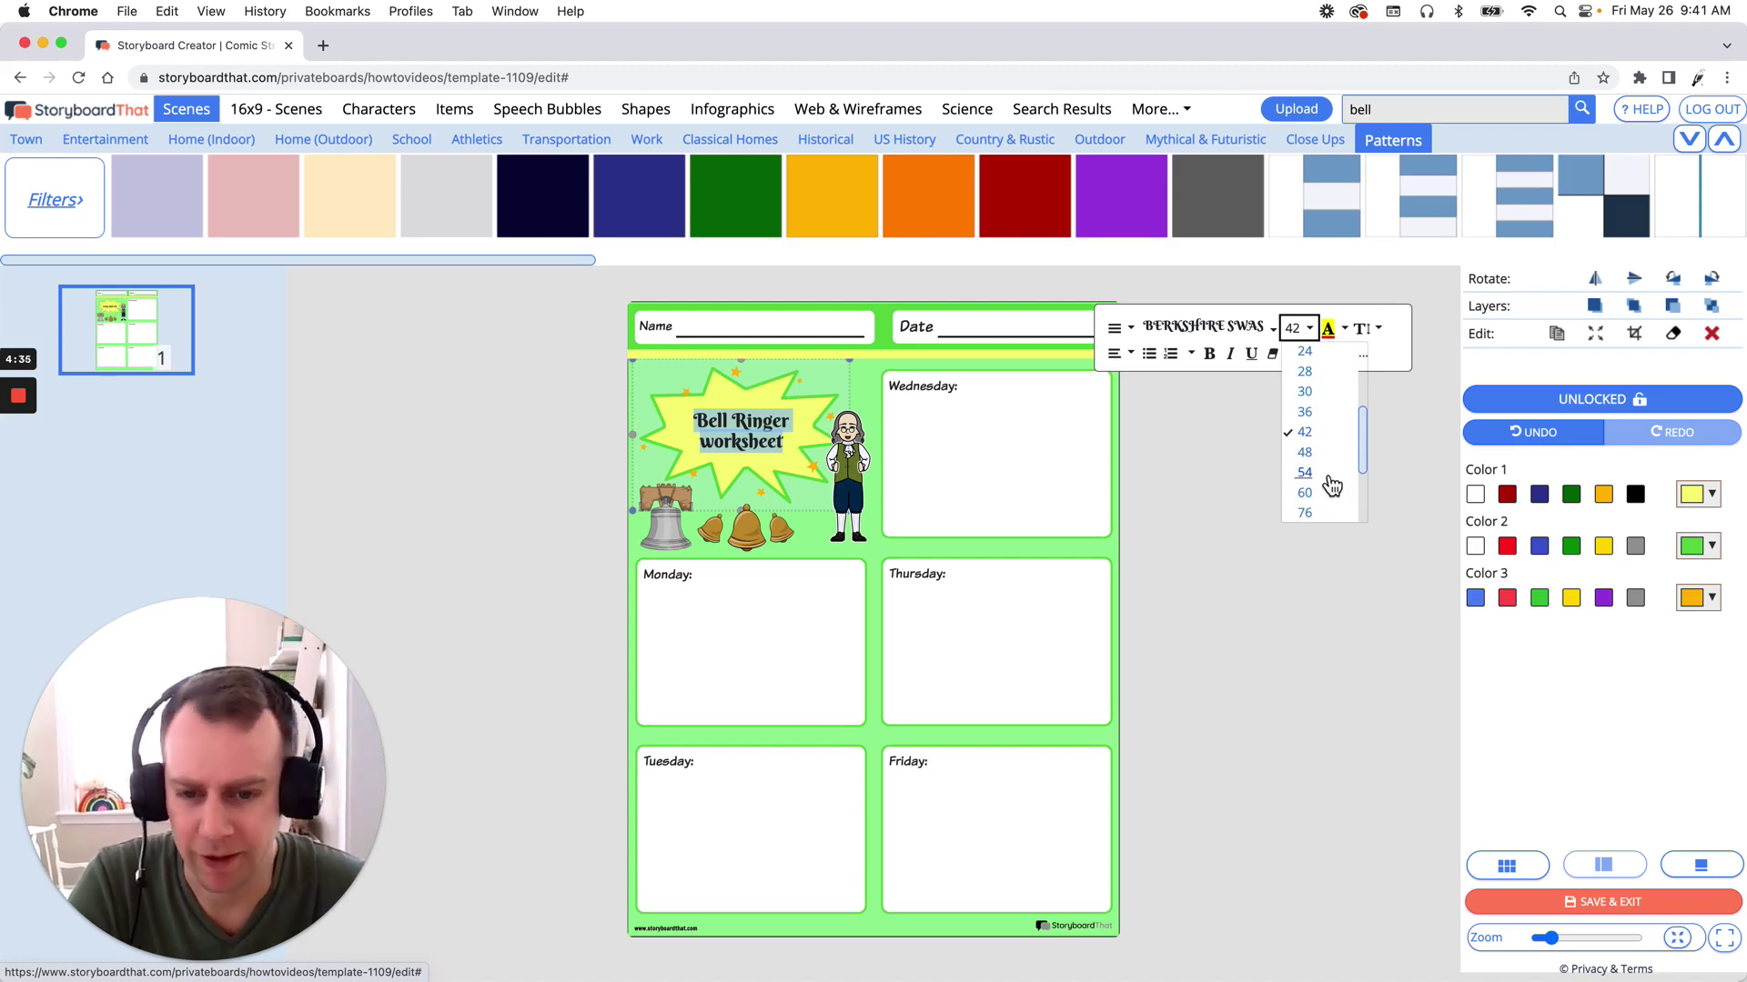
{"action": "left_click", "coordinate": [1325, 475]}
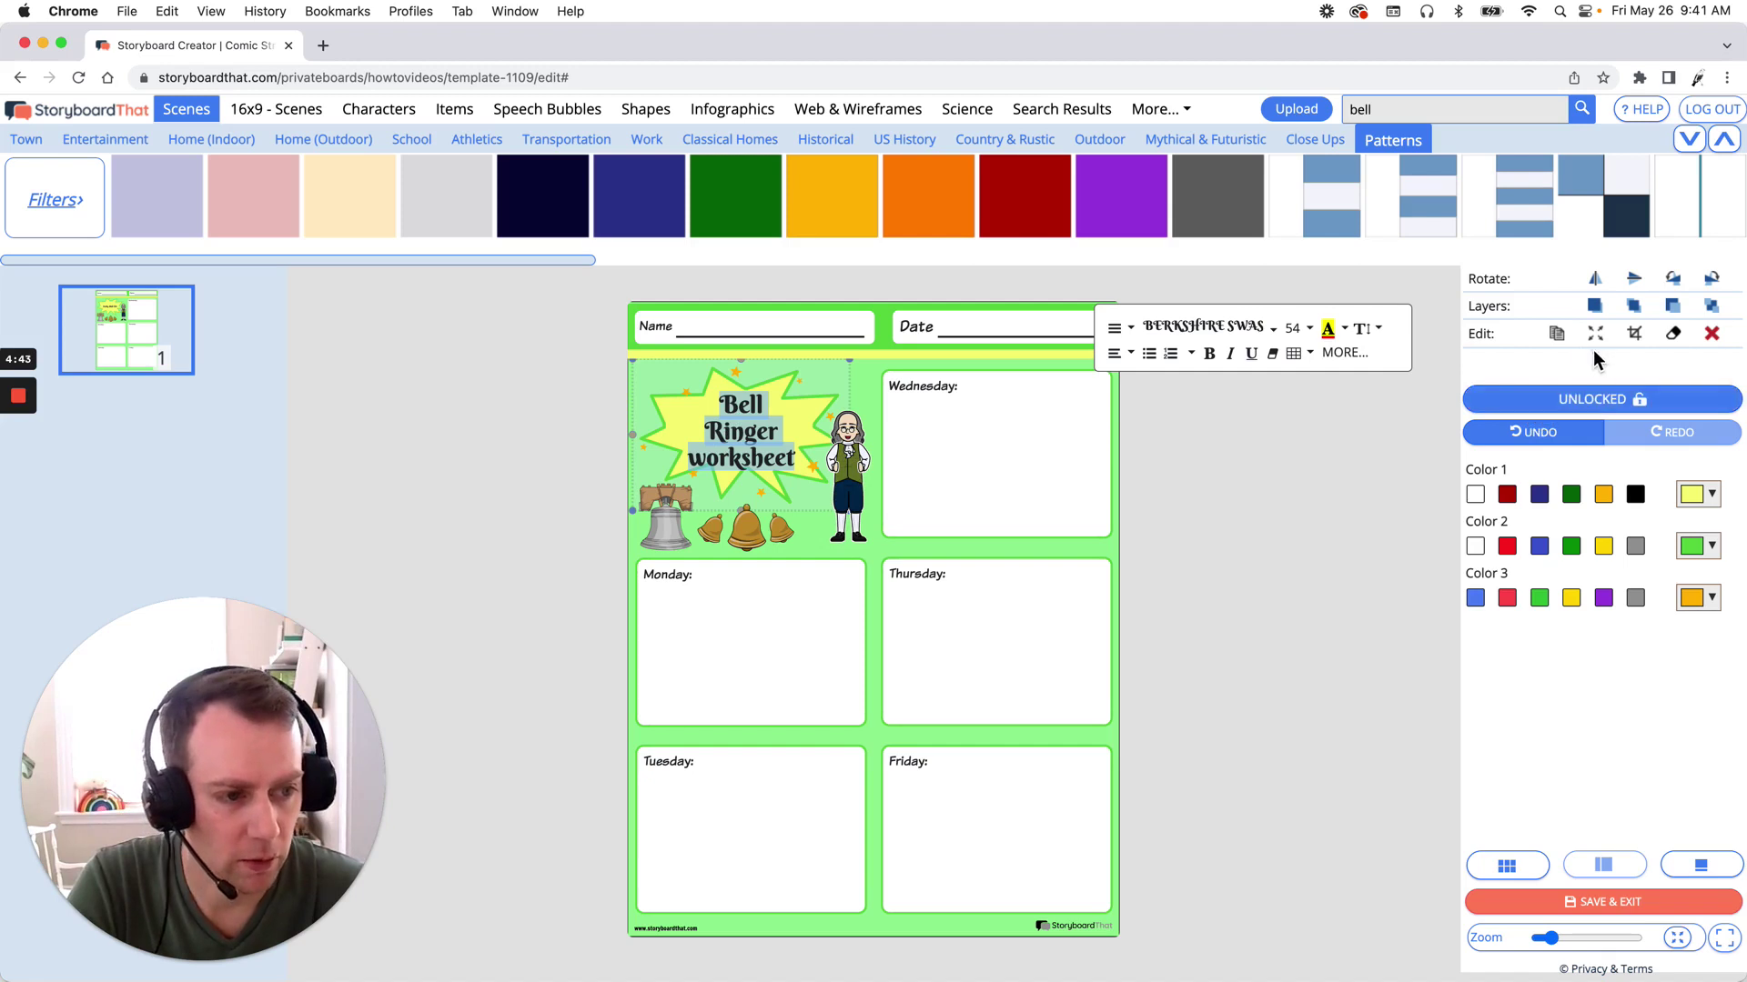
Enlarge the title burst and stretch it wider toward the Wednesday box so the title fits on two lines
{"action": "left_click", "coordinate": [1636, 309]}
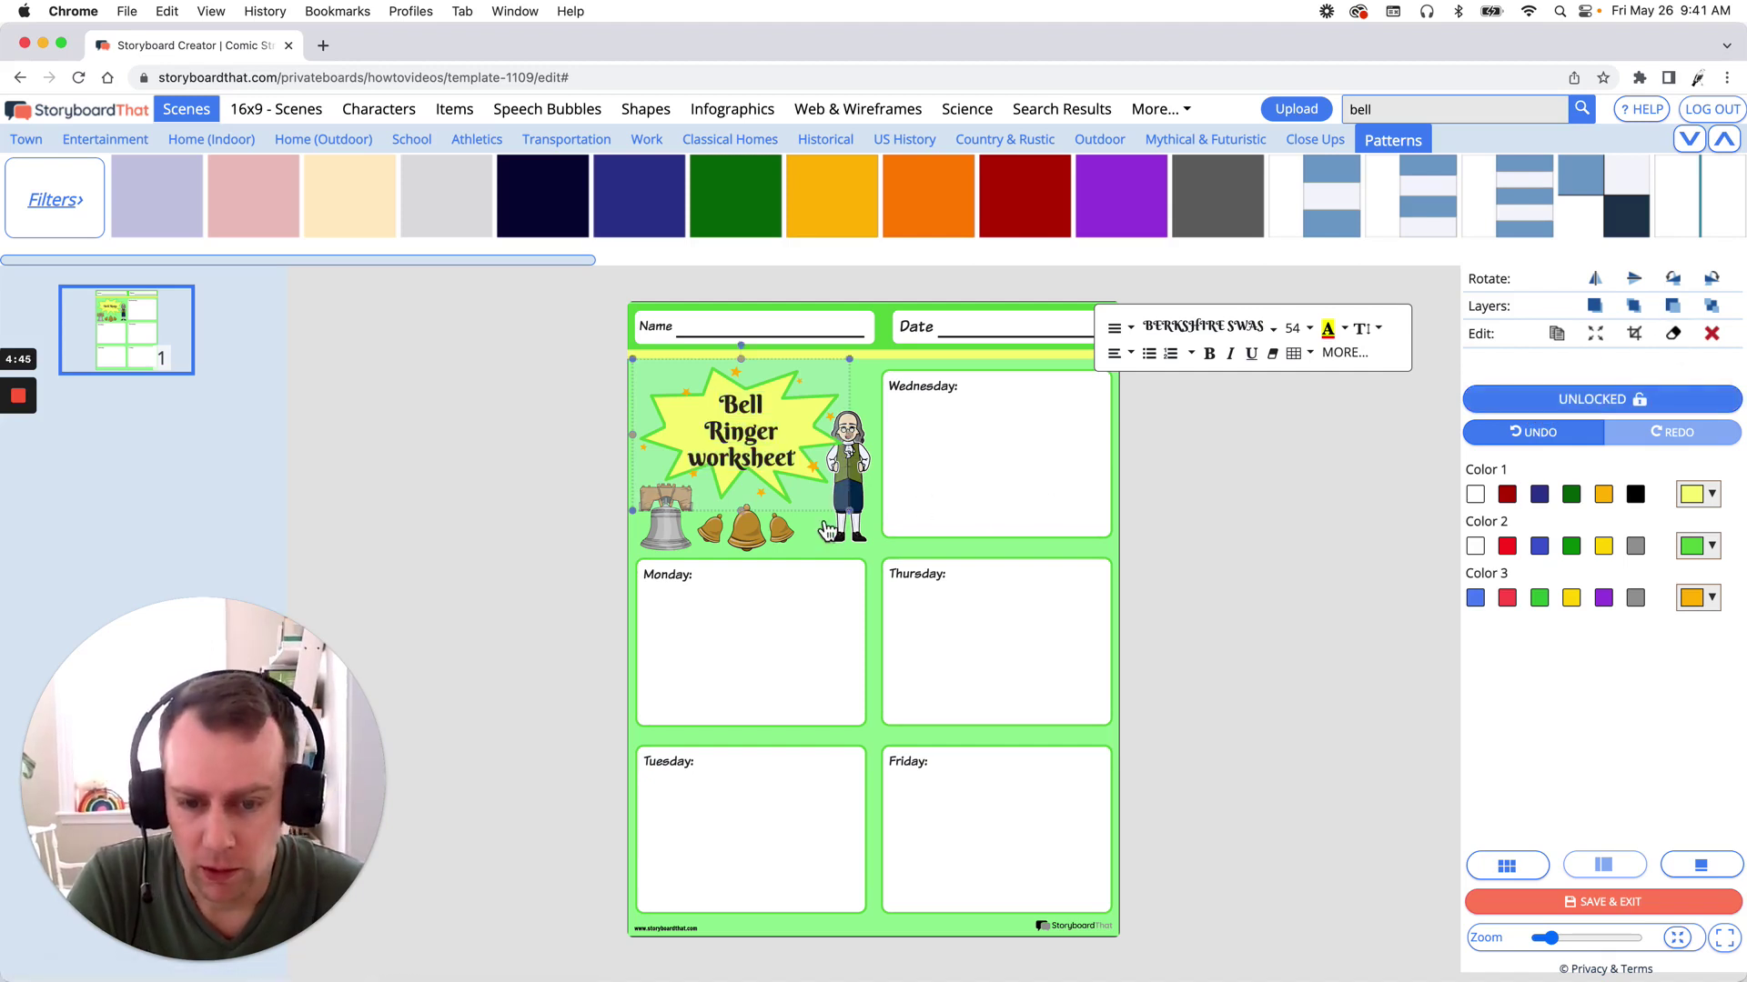
{"action": "left_click_drag", "start_coordinate": [850, 512], "coordinate": [876, 529]}
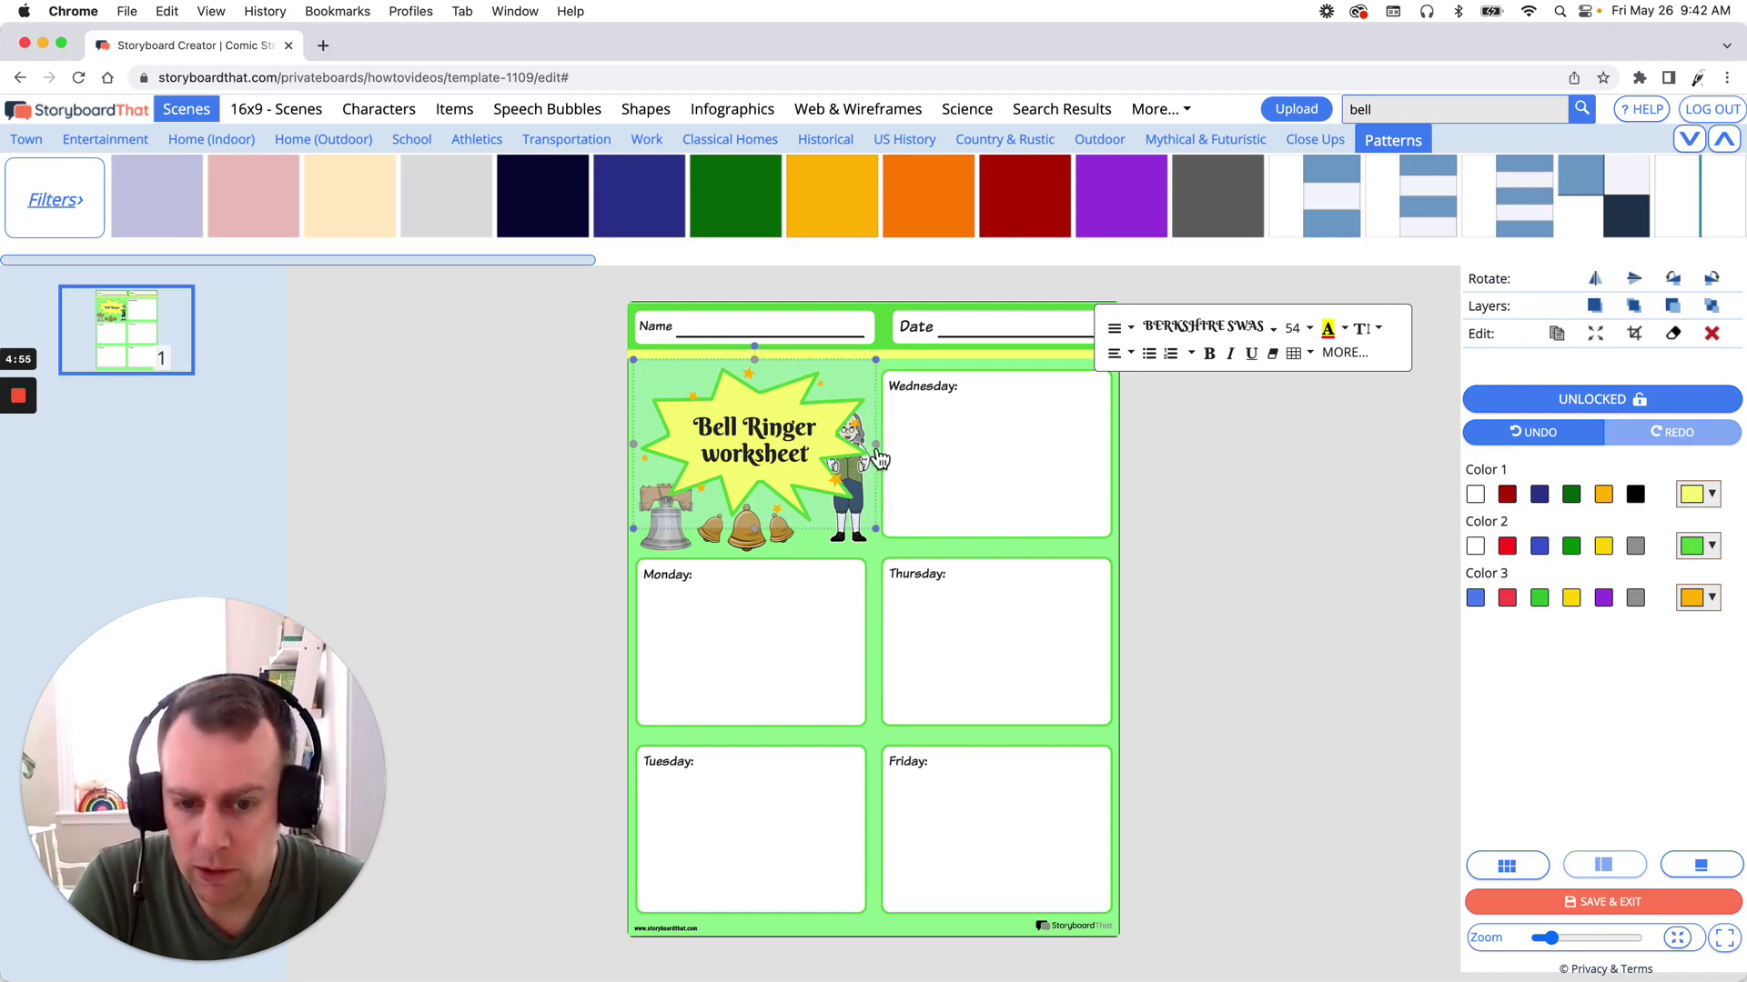
{"action": "left_click_drag", "start_coordinate": [882, 449], "coordinate": [850, 418]}
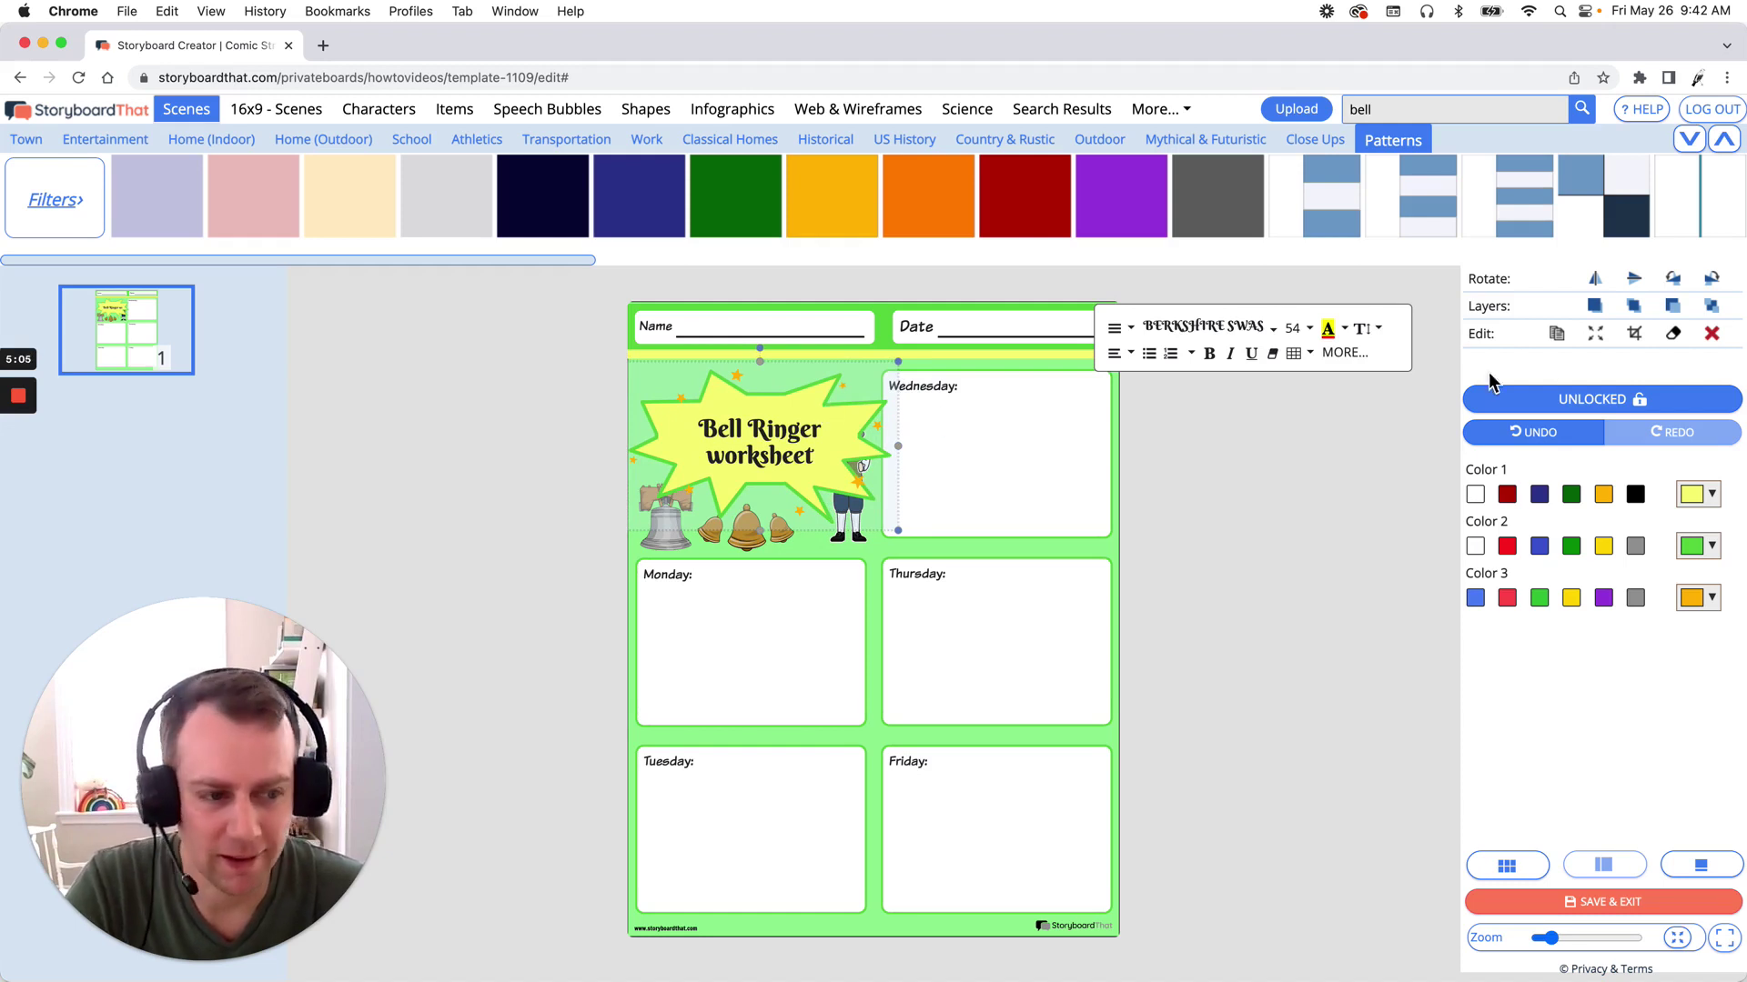
Layer the title burst above the background but behind the character and bells, and nudge the burst and character slightly left
{"action": "left_click", "coordinate": [1718, 314]}
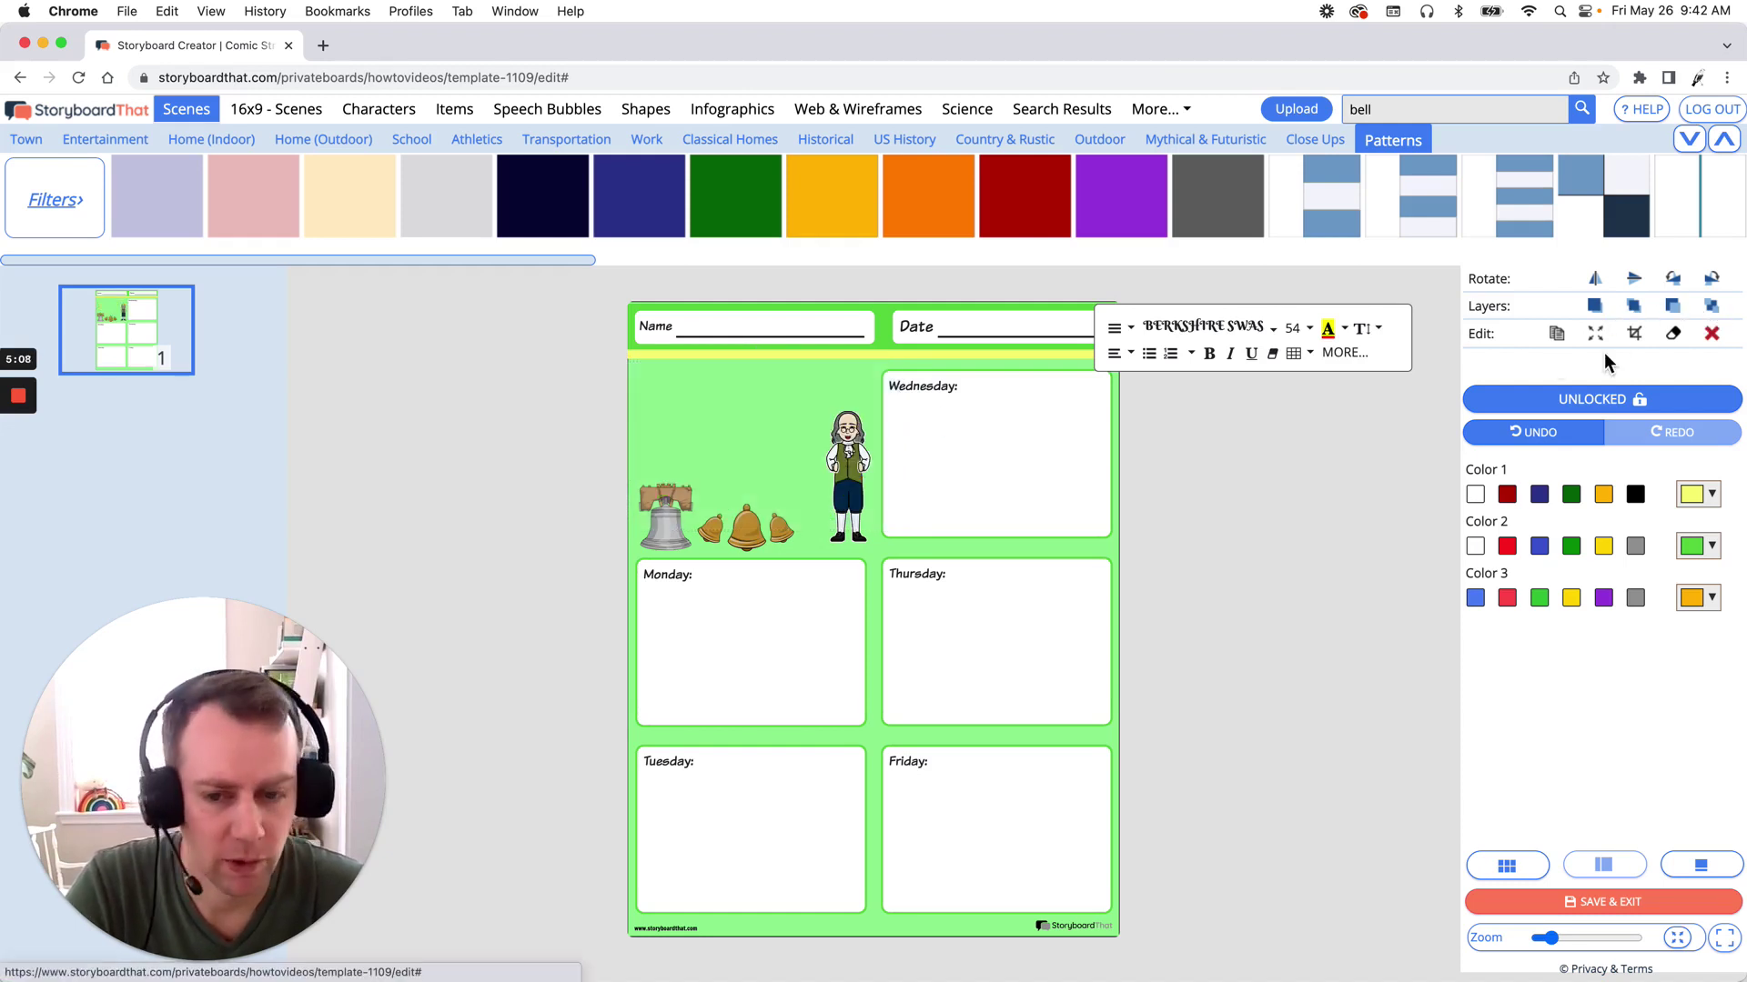
{"action": "left_click", "coordinate": [1595, 306]}
{"action": "left_click", "coordinate": [1411, 511]}
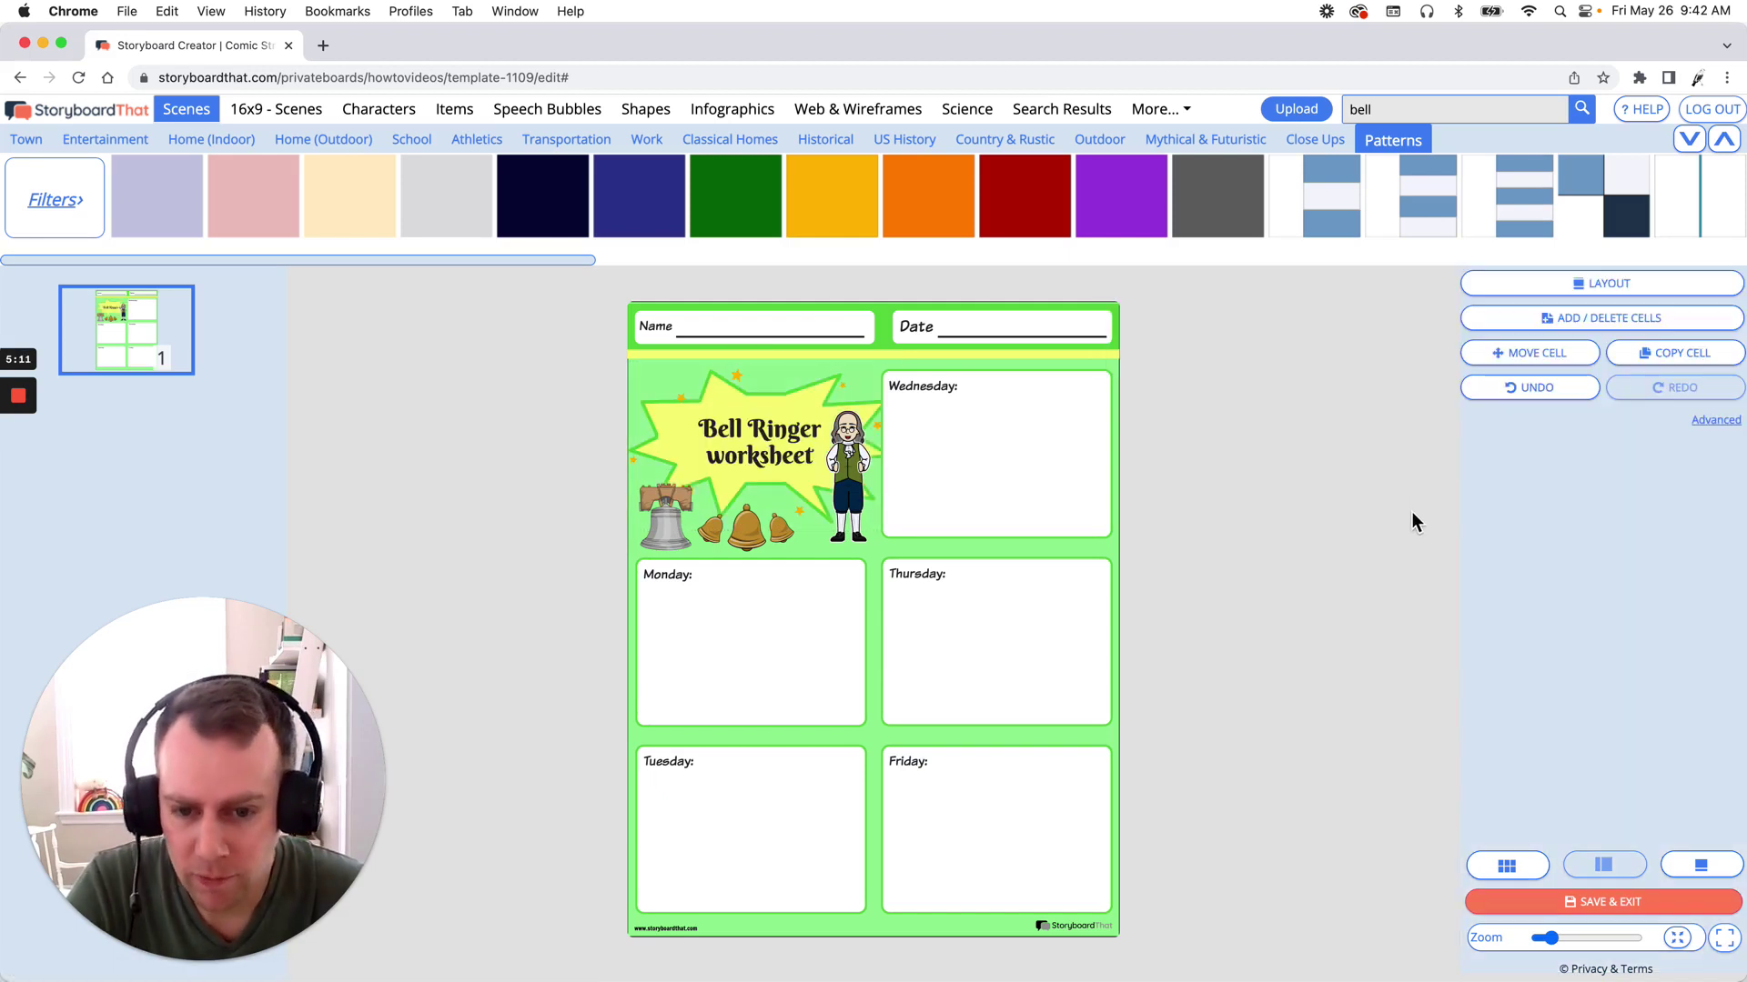
{"action": "left_click_drag", "start_coordinate": [789, 497], "coordinate": [781, 494]}
{"action": "left_click", "coordinate": [853, 500]}
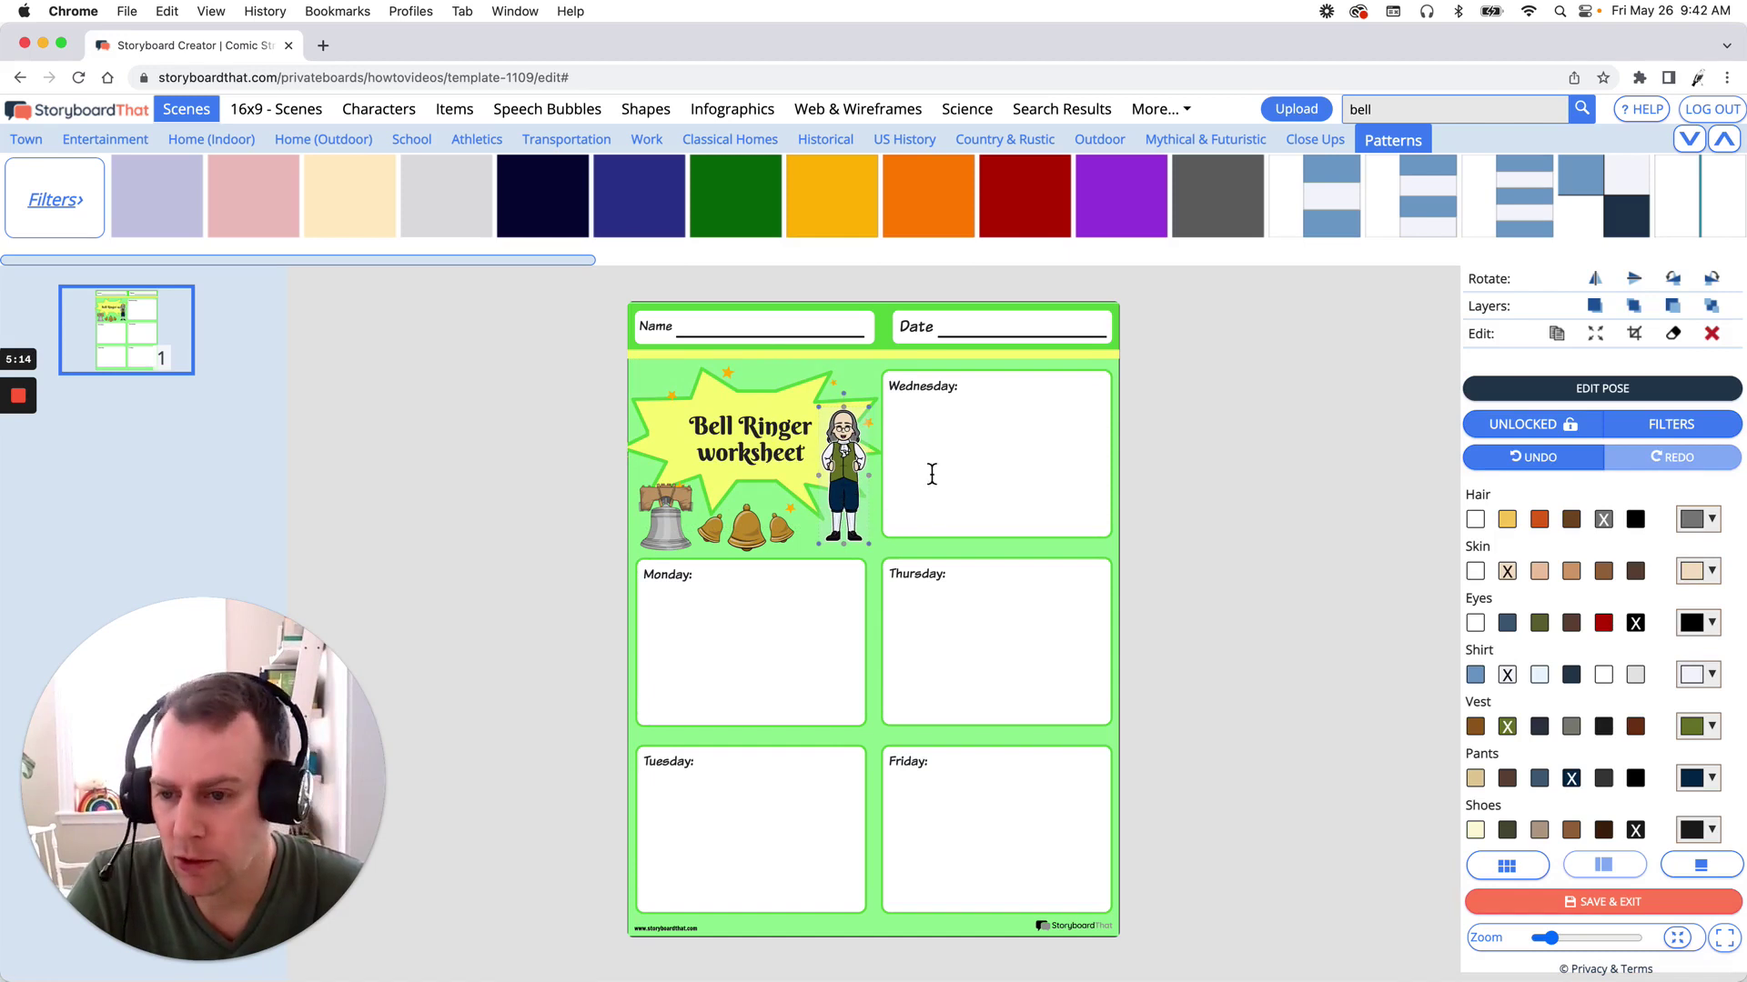